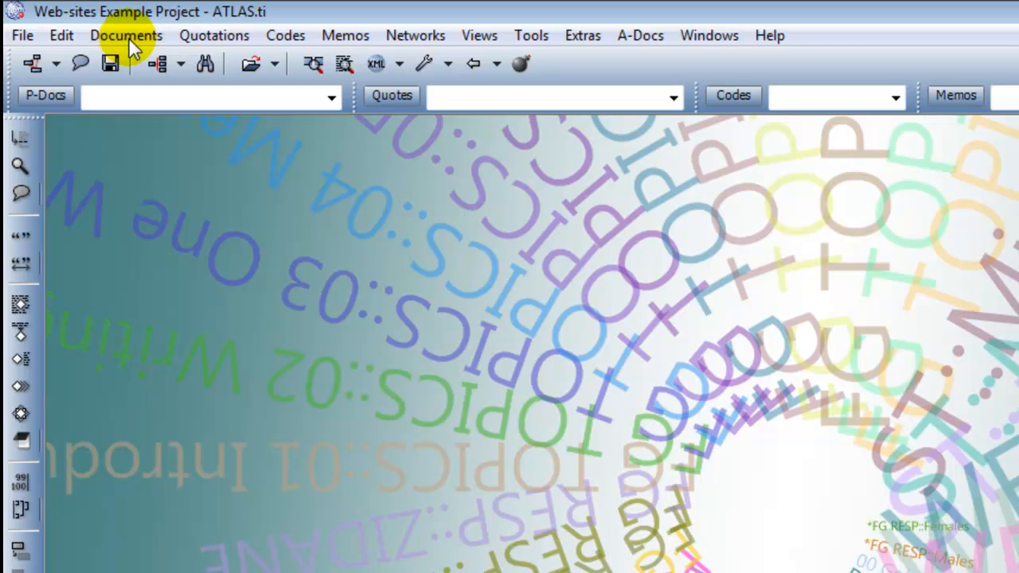
click(126, 36)
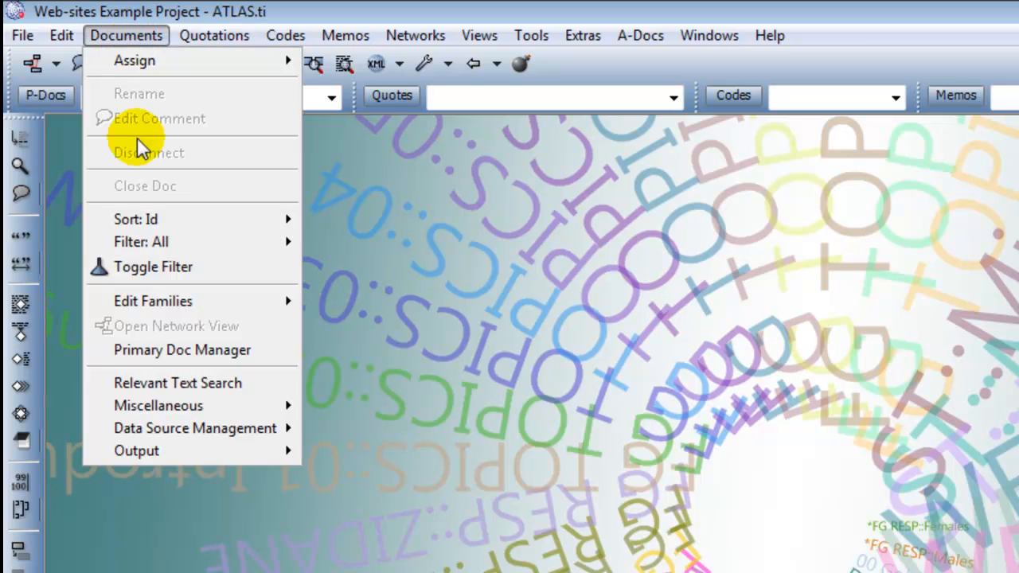
mouse_move(164, 300)
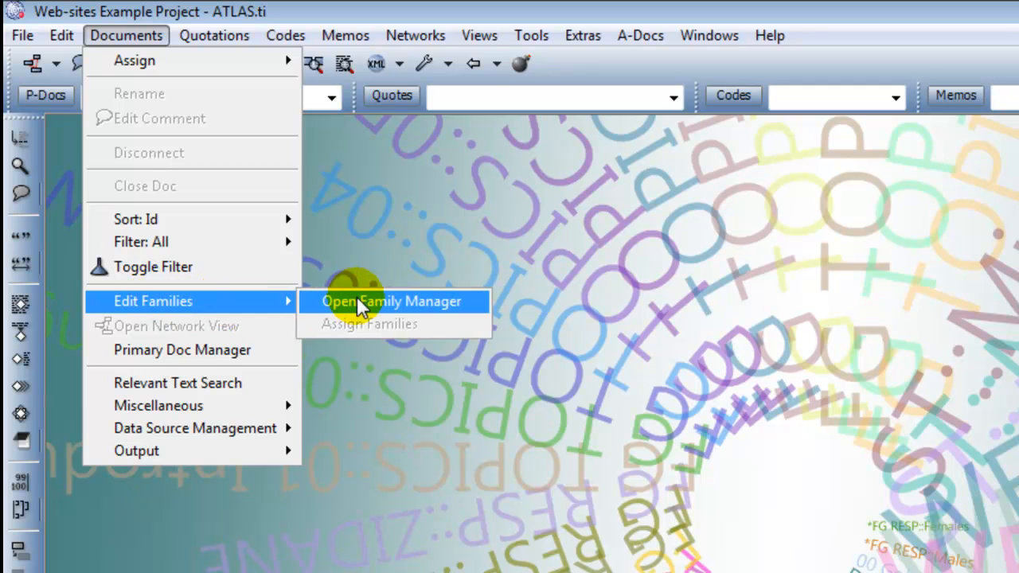
click(350, 222)
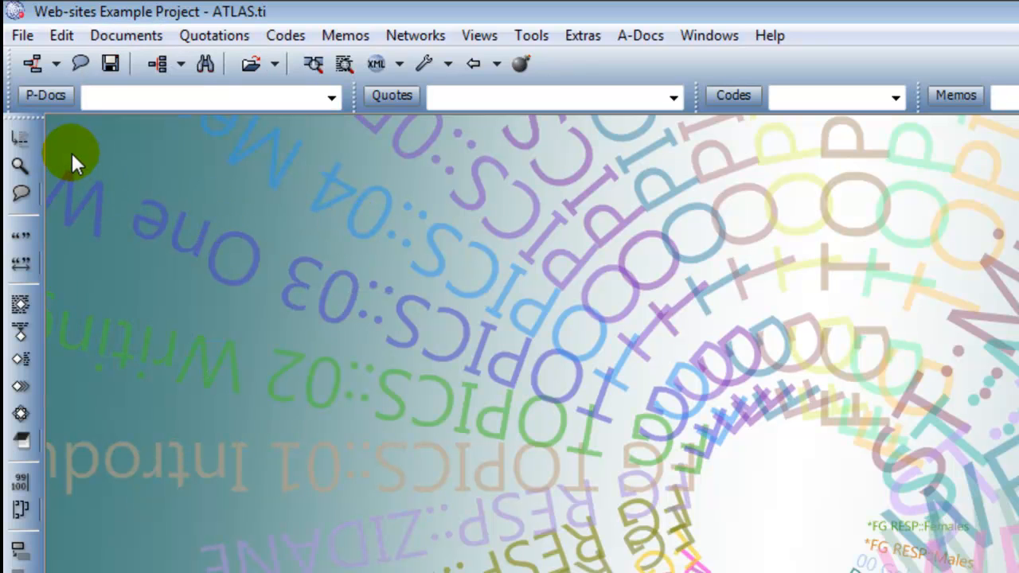
- Open the Primary Doc Family Manager and create a document family named "Data Type::Audios"
click(46, 95)
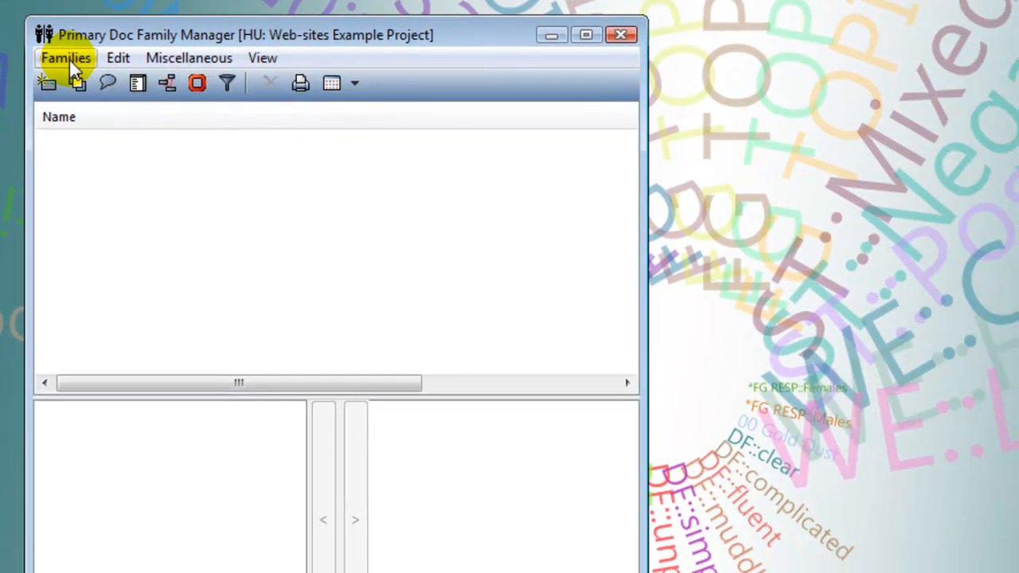
click(165, 186)
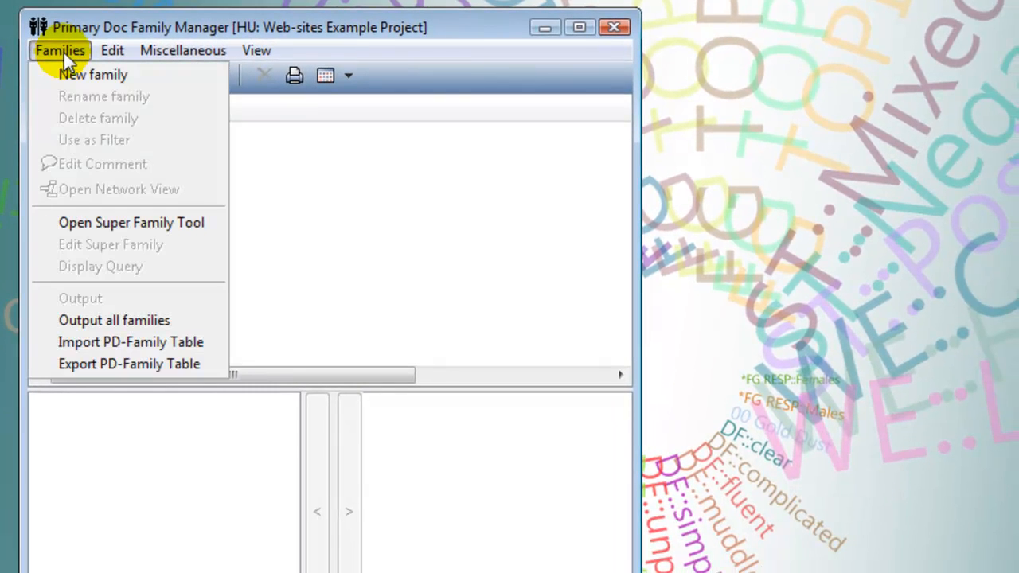
click(71, 73)
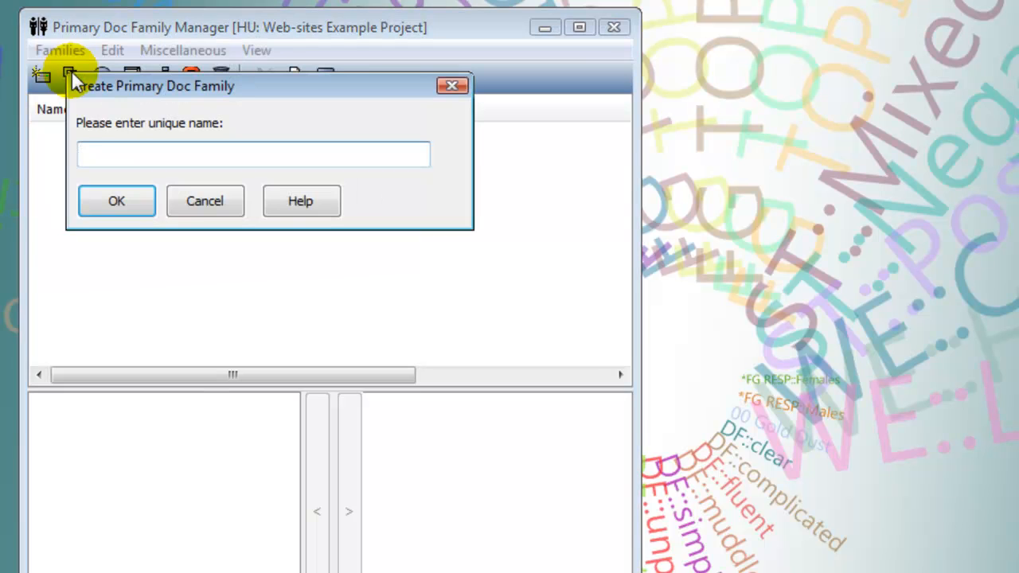
text(Dat)
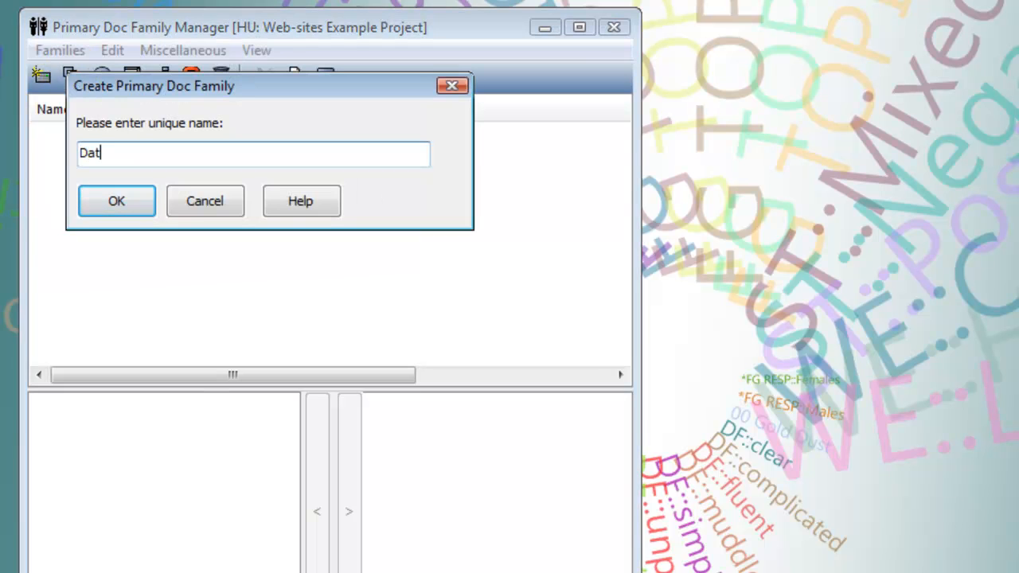
text(a Type::)
text(Audios)
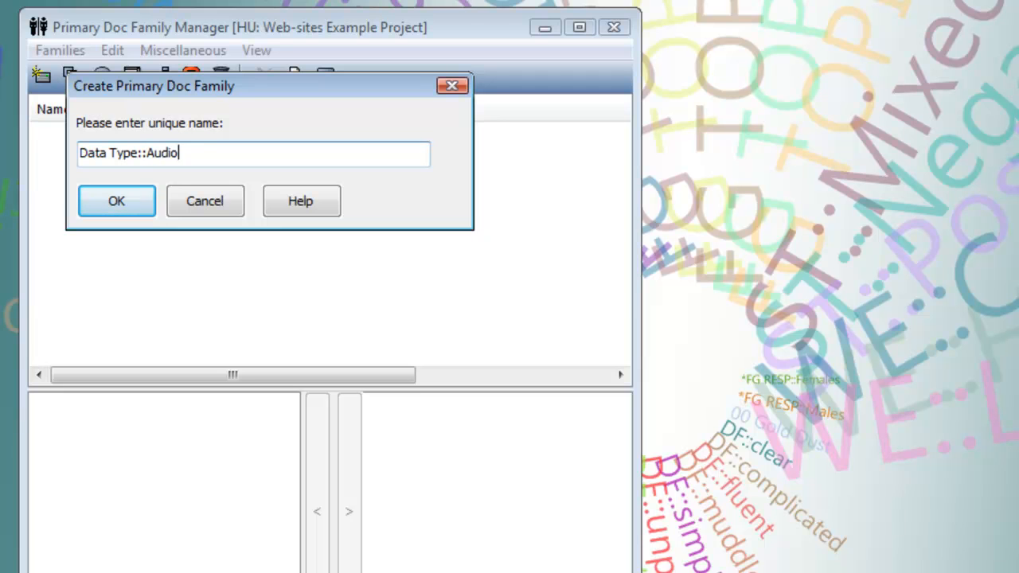
click(105, 204)
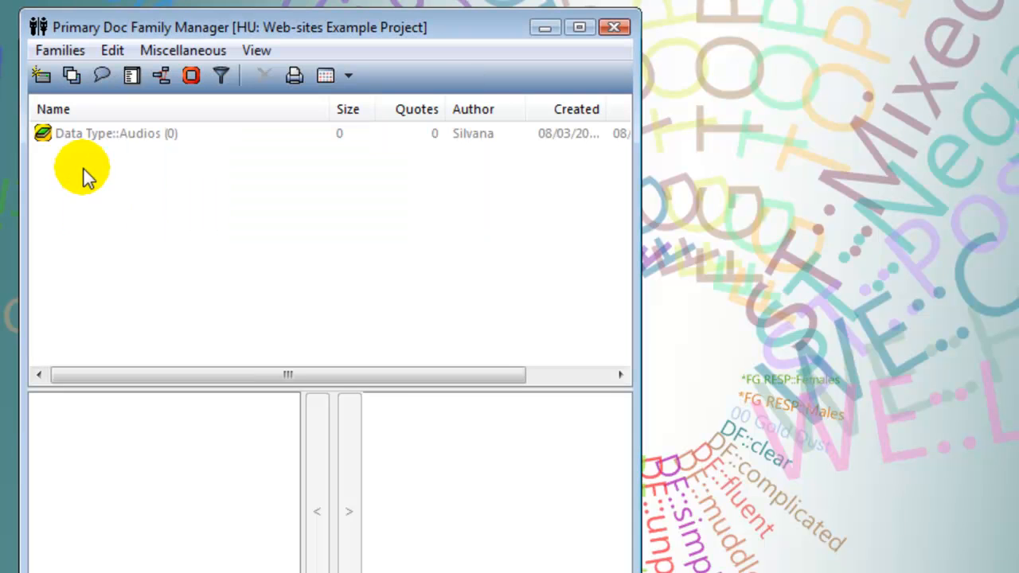
- Create a document family named "Data Type::Downloads", copying the "Data Type::" prefix from its name for reuse
click(54, 51)
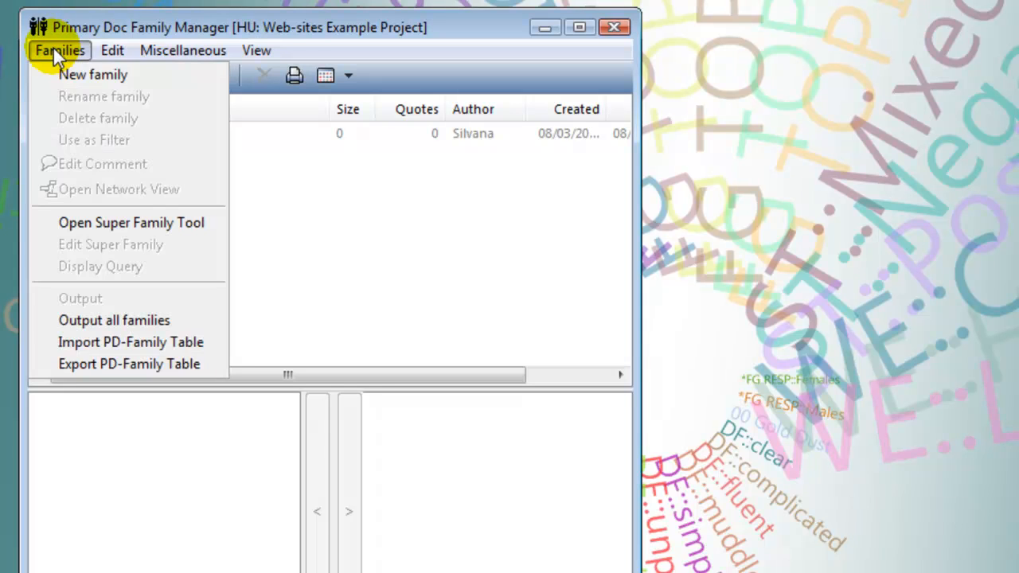
click(292, 44)
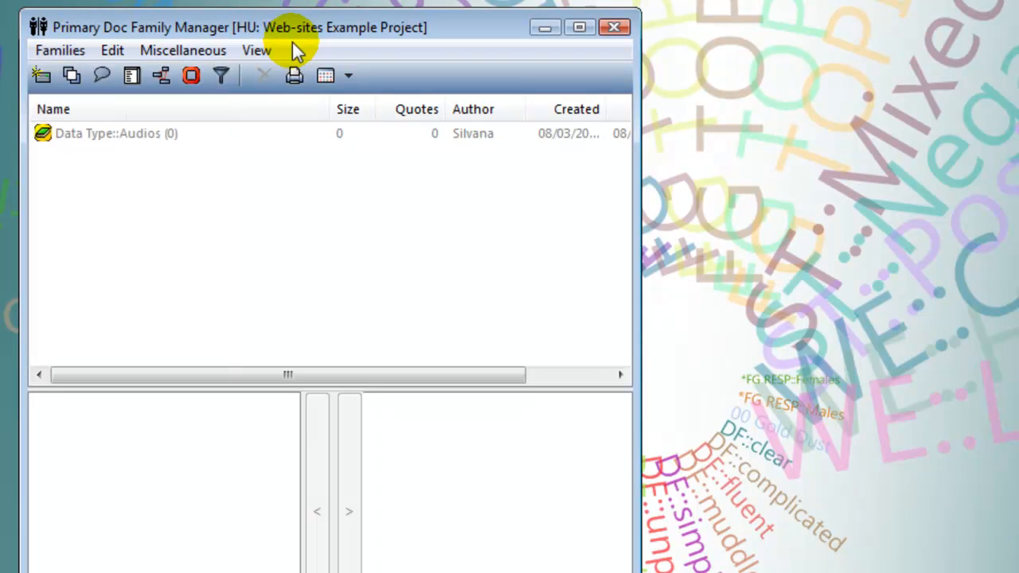
click(42, 77)
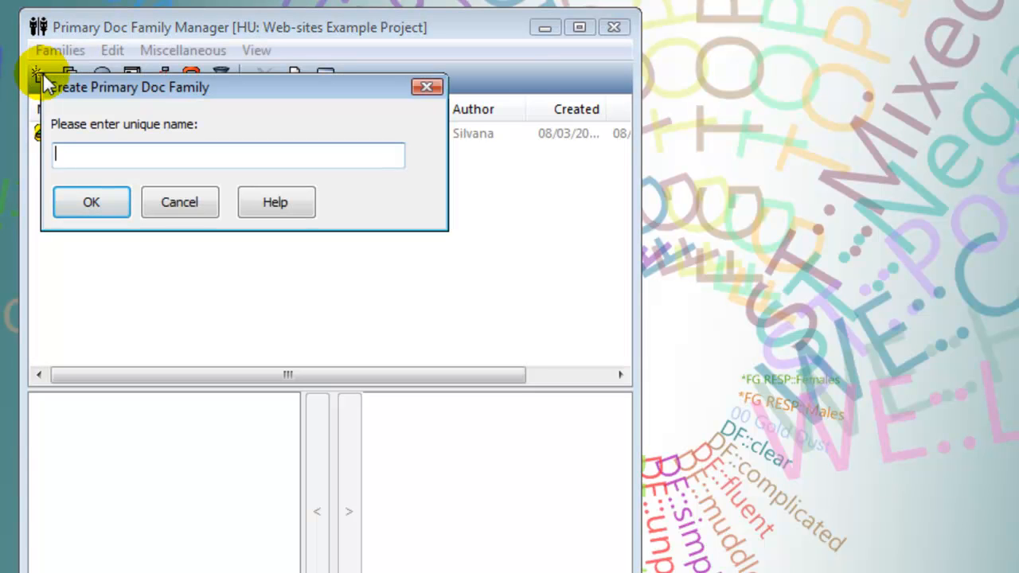
text(Da)
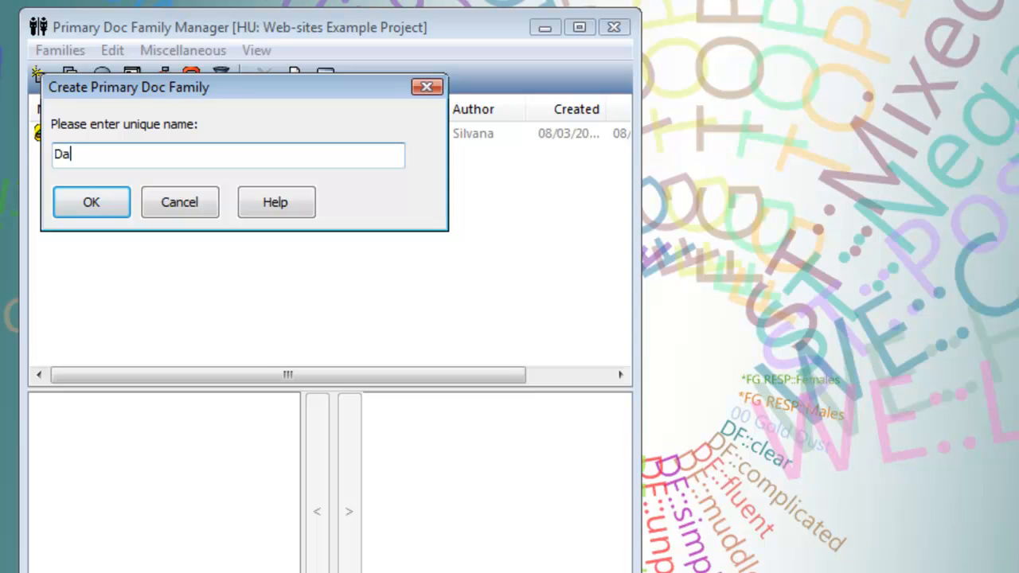
text(ta Type::Downlo)
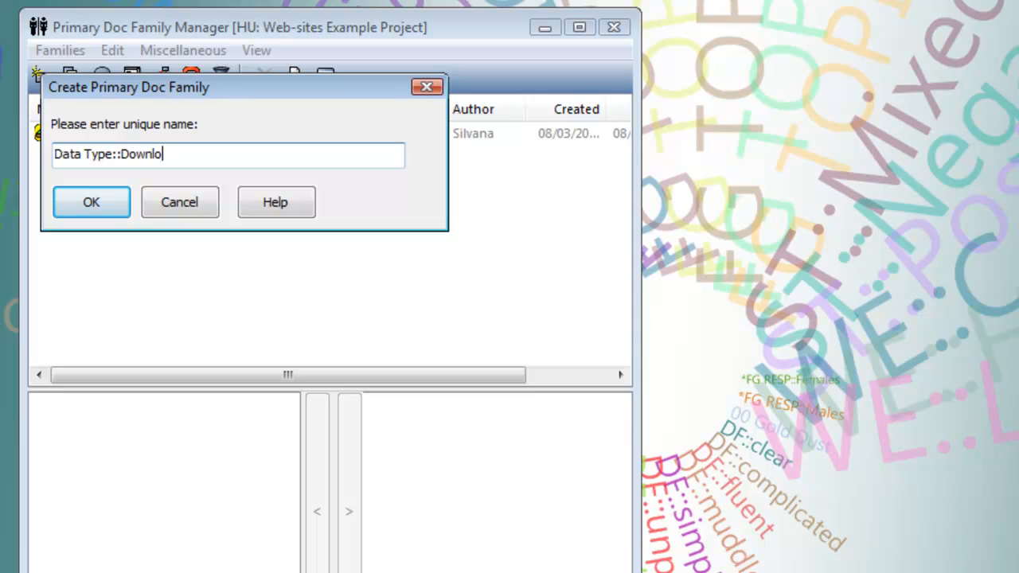
text(ads)
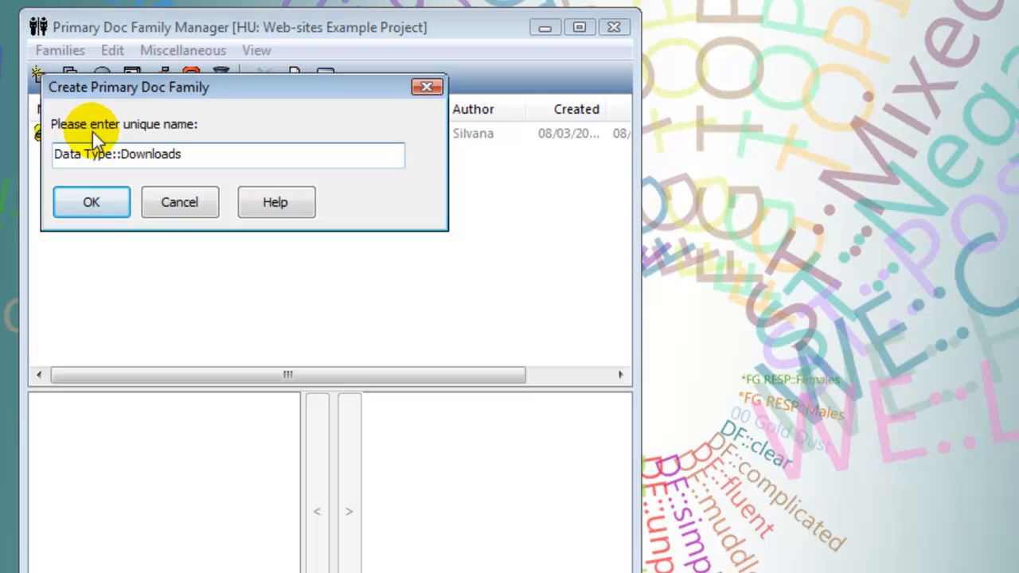
click(122, 153)
drag(118, 152, 53, 154)
key(ctrl+c)
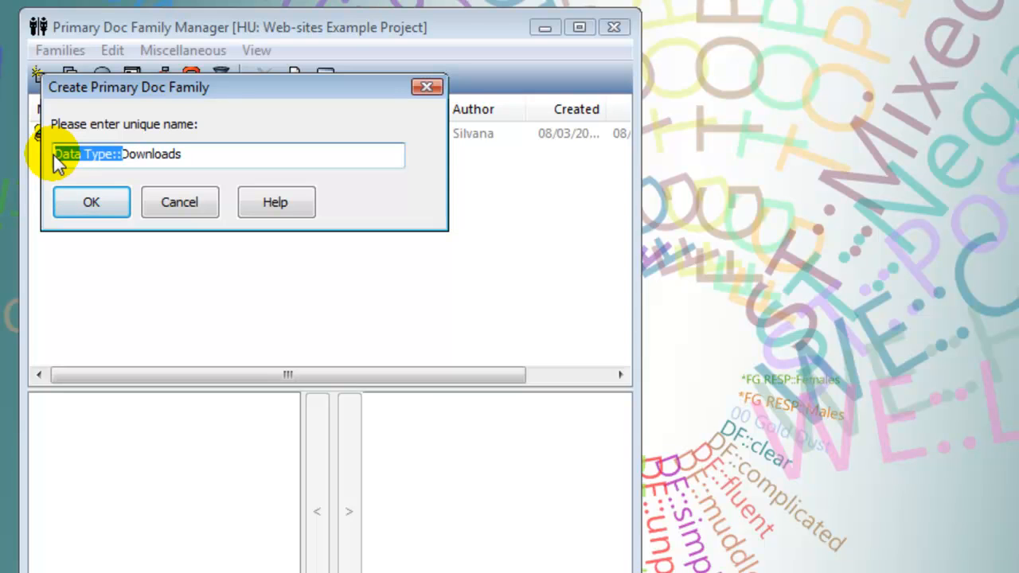
click(82, 204)
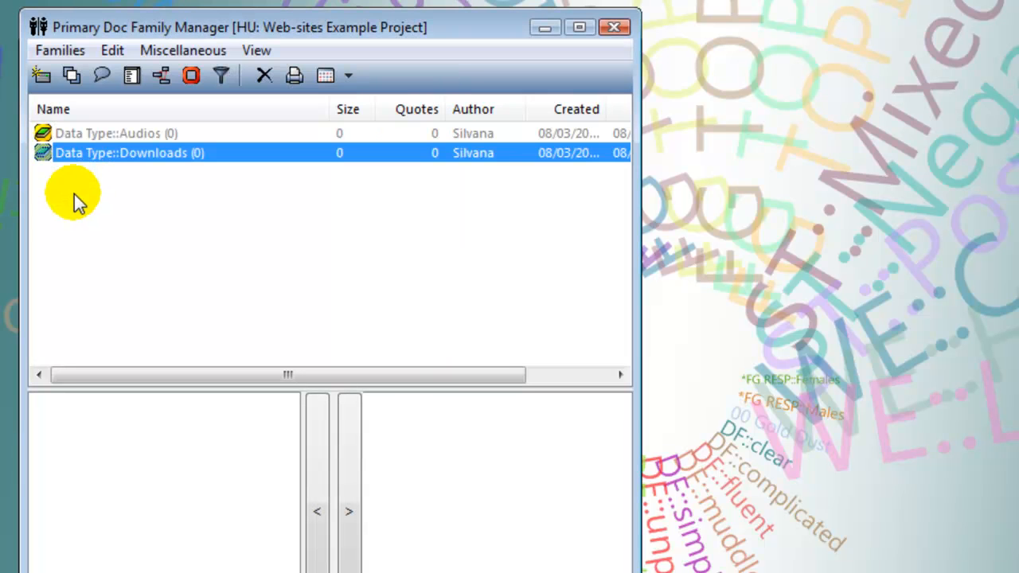
- Create a document family named "Data Type::Focus Groups", reusing the copied prefix
click(44, 83)
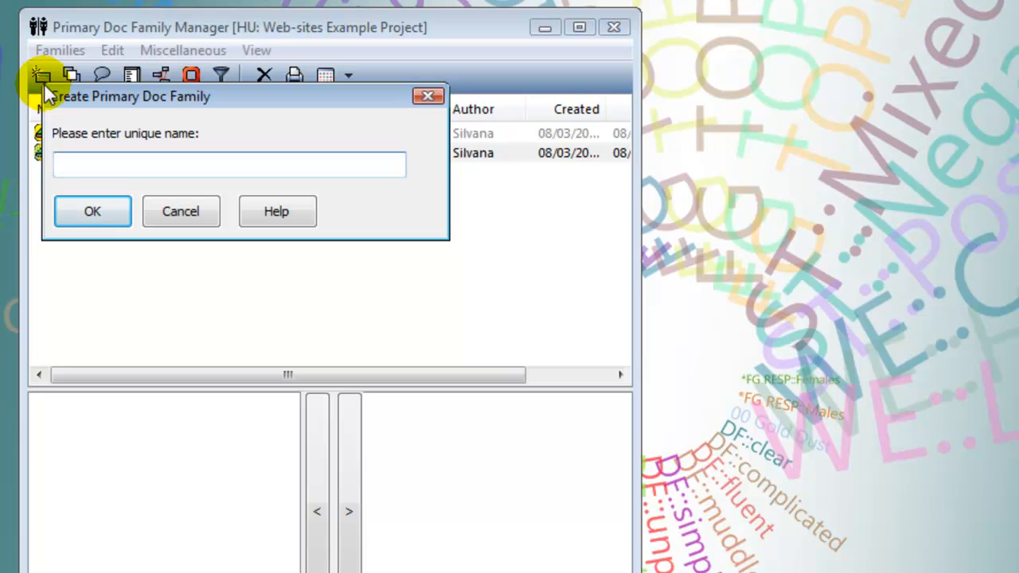
key(ctrl+v)
text(Focus Groups)
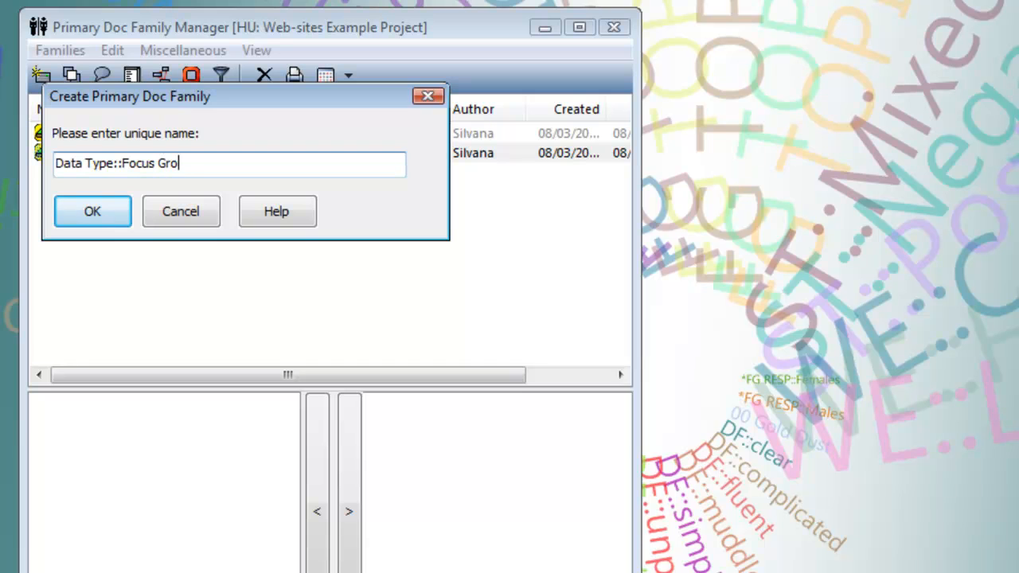
key(Return)
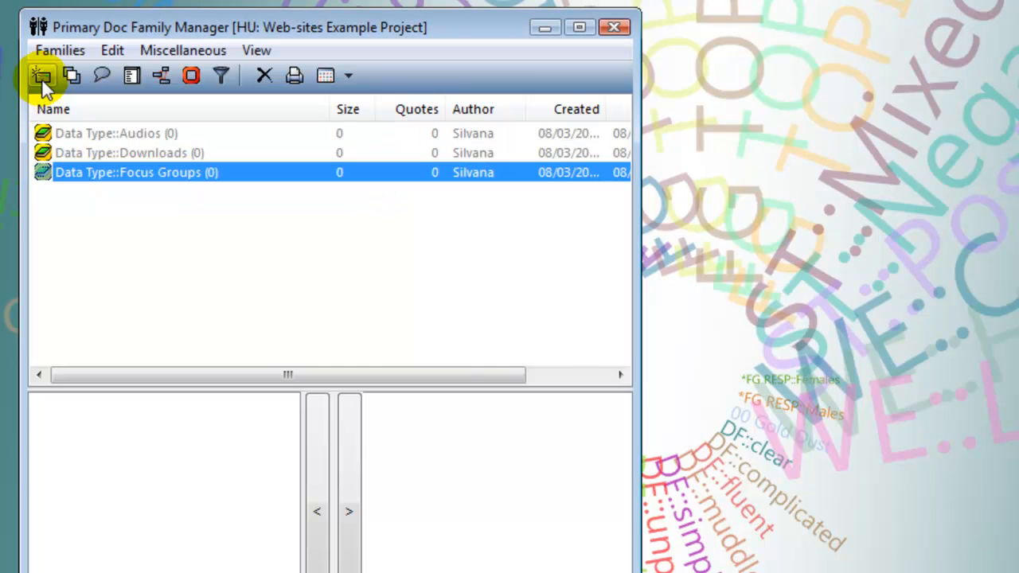
- Create a document family named "Data Type::Images", reusing the copied prefix
click(42, 77)
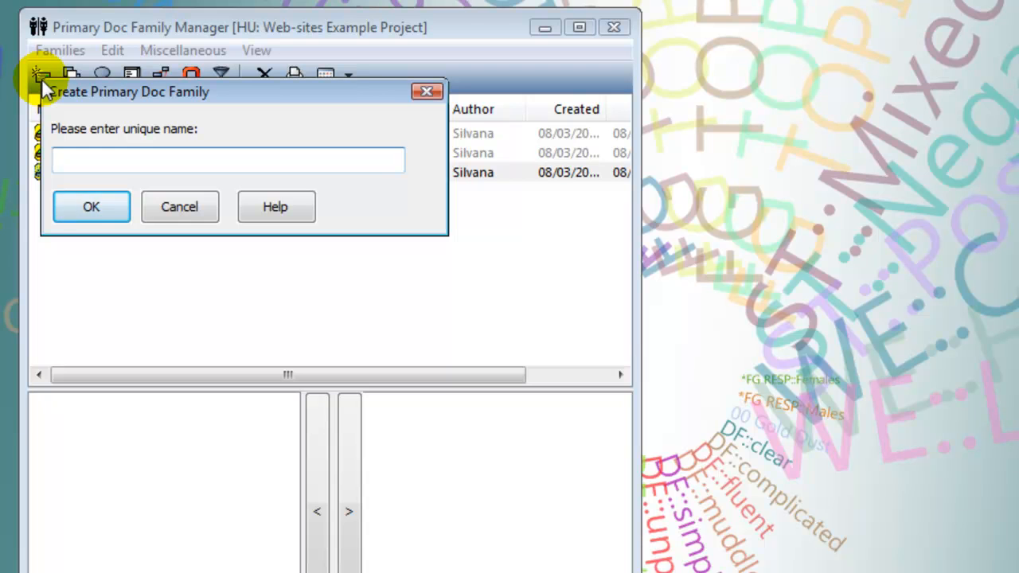
key(ctrl+v)
text(Impag)
key(BackSpace)
key(BackSpace)
key(BackSpace)
text(ages)
key(Return)
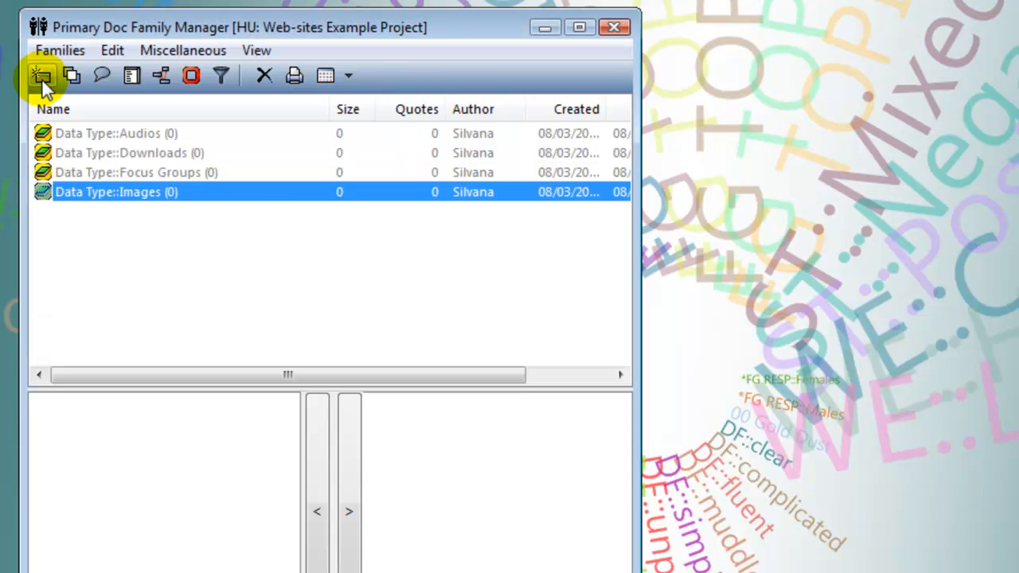
- Create a document family named "Pre-Talk Aloud Interviews"
click(41, 77)
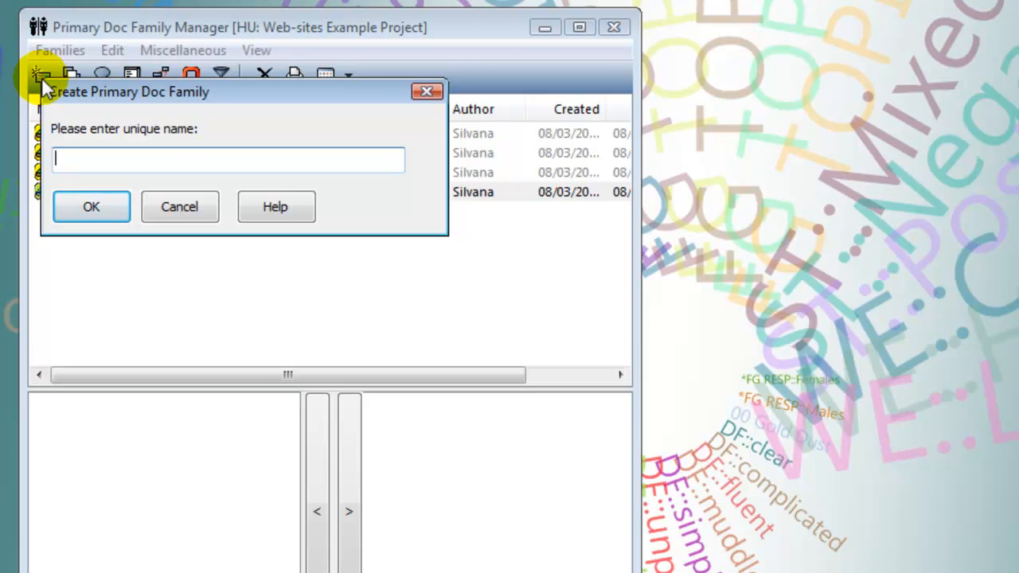
text(Pre-Talk Aloud Interviews)
key(Return)
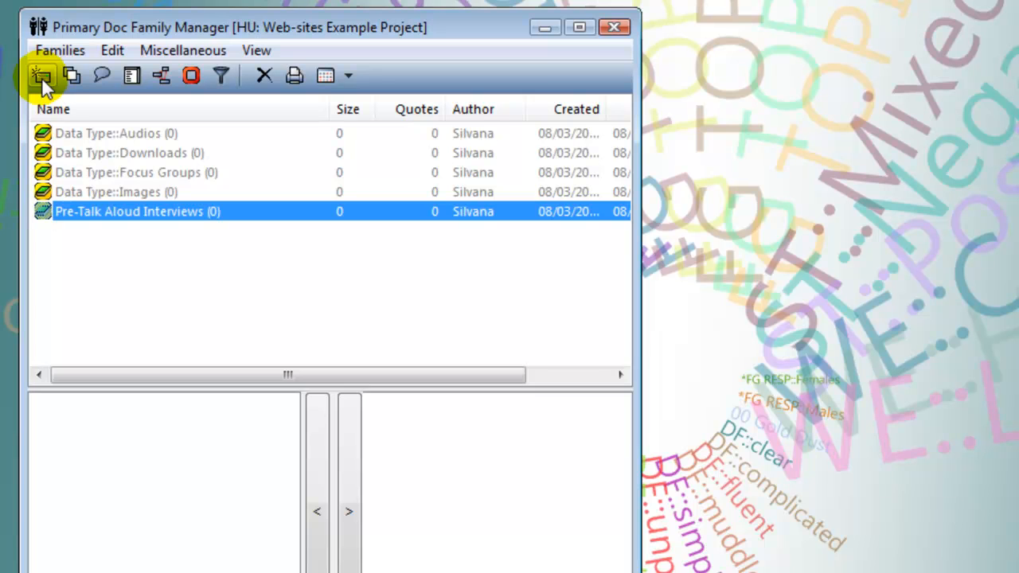
- Rename the Pre-Talk Aloud Interviews family to "Data Type::Pre-Talk Aloud Interviews" by inserting the copied prefix
click(55, 211)
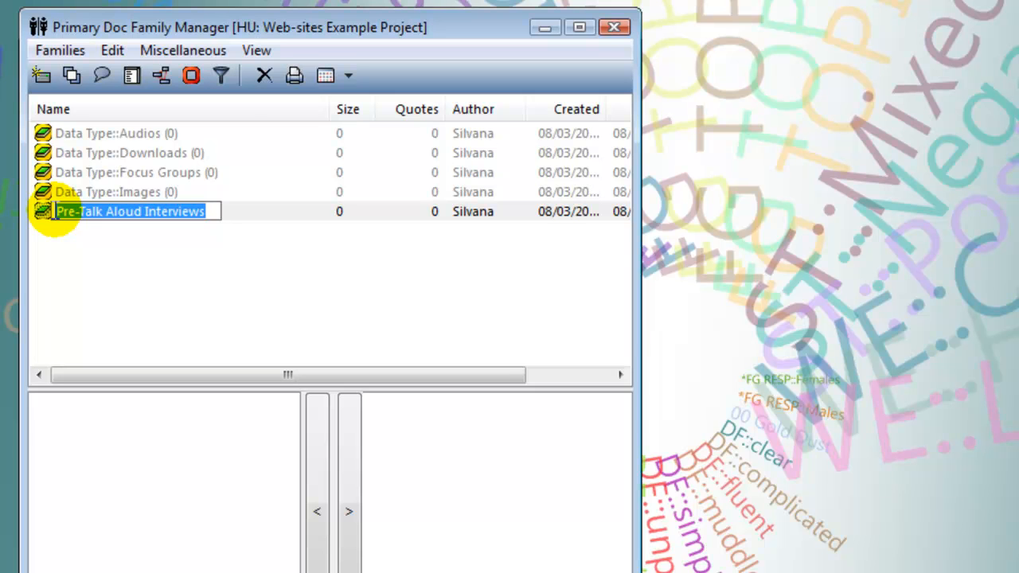
click(54, 211)
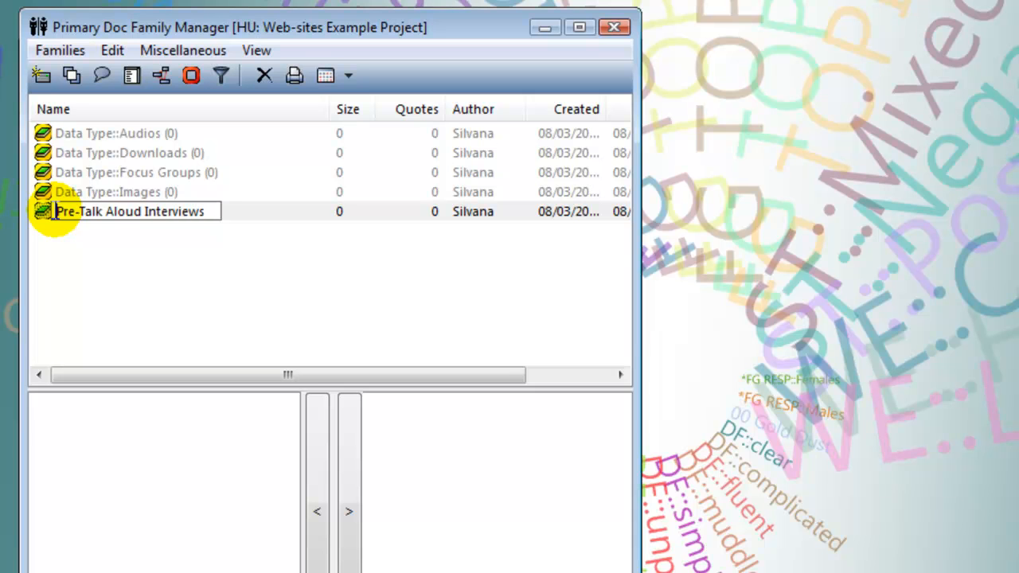
key(ctrl+v)
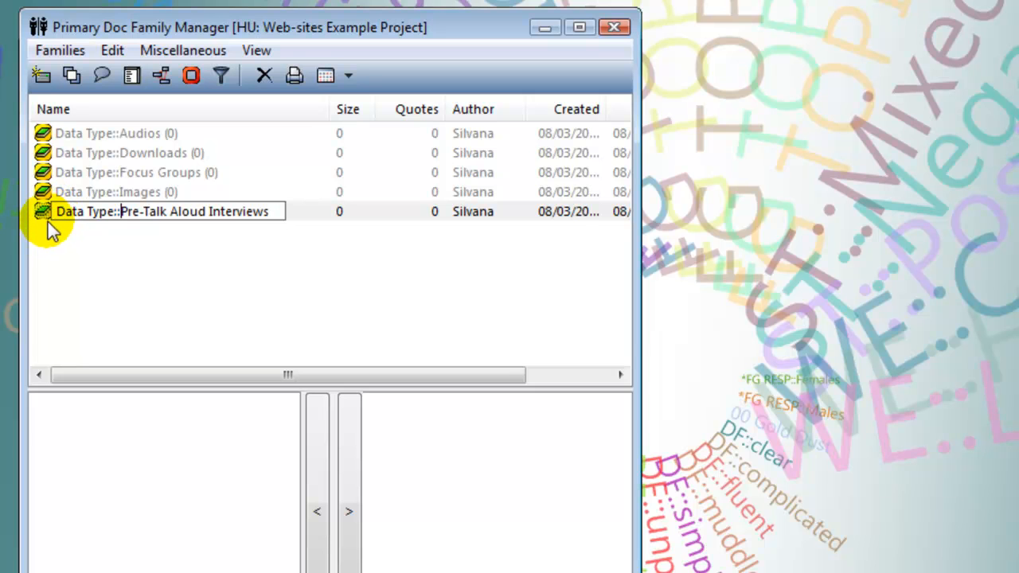
key(Return)
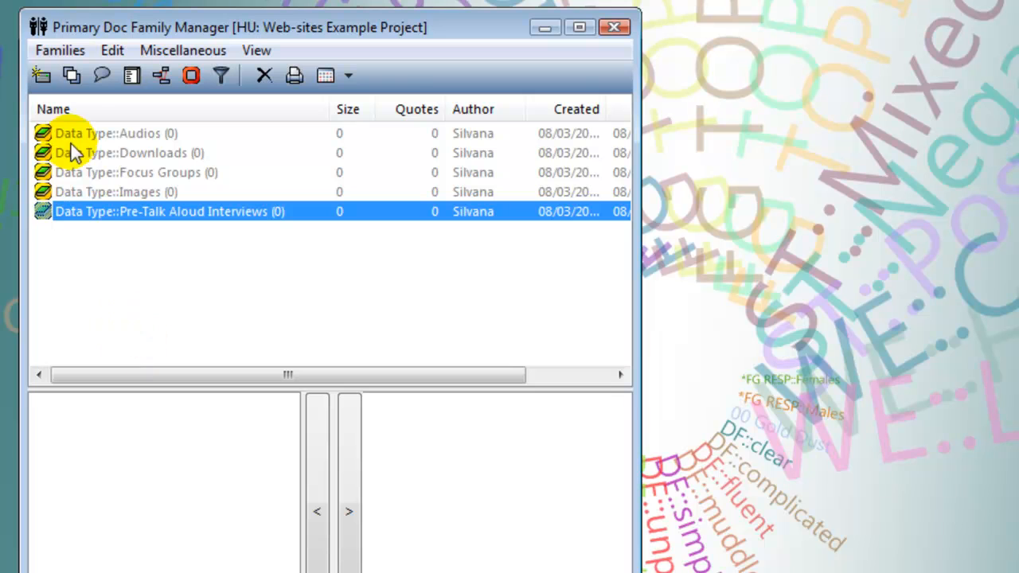
- Create a document family named "Data Type::Videos"
click(38, 73)
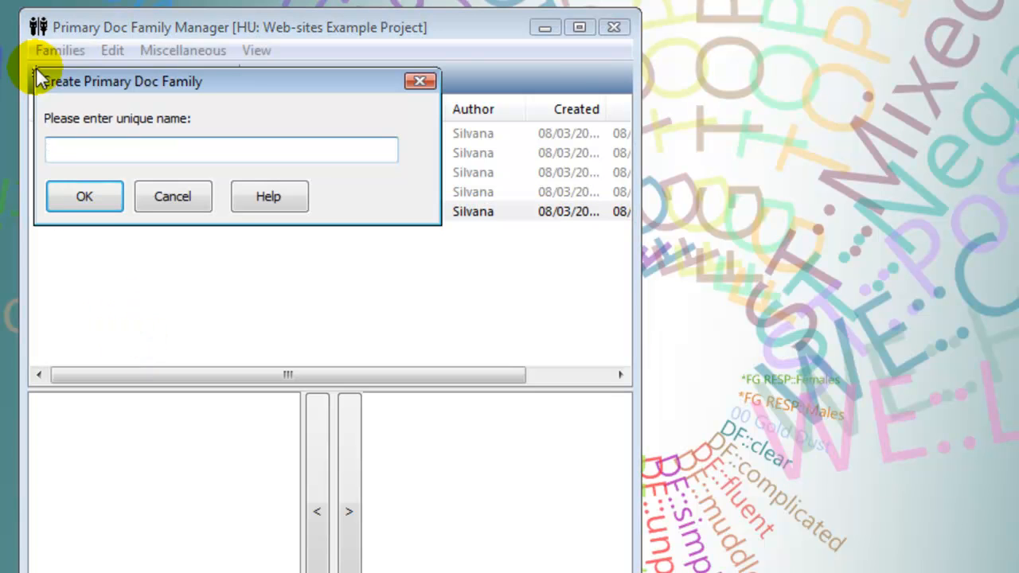
text(Data Type::Videos)
key(Return)
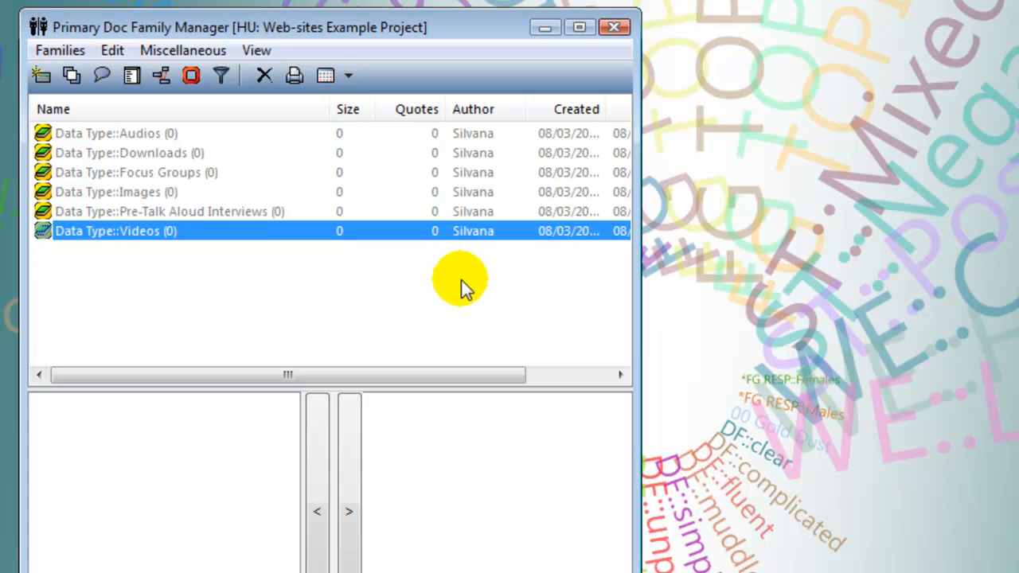
- Create a document family named "A-Levels::All Humanities", copying the "A-Levels::" prefix from its name for reuse
click(41, 75)
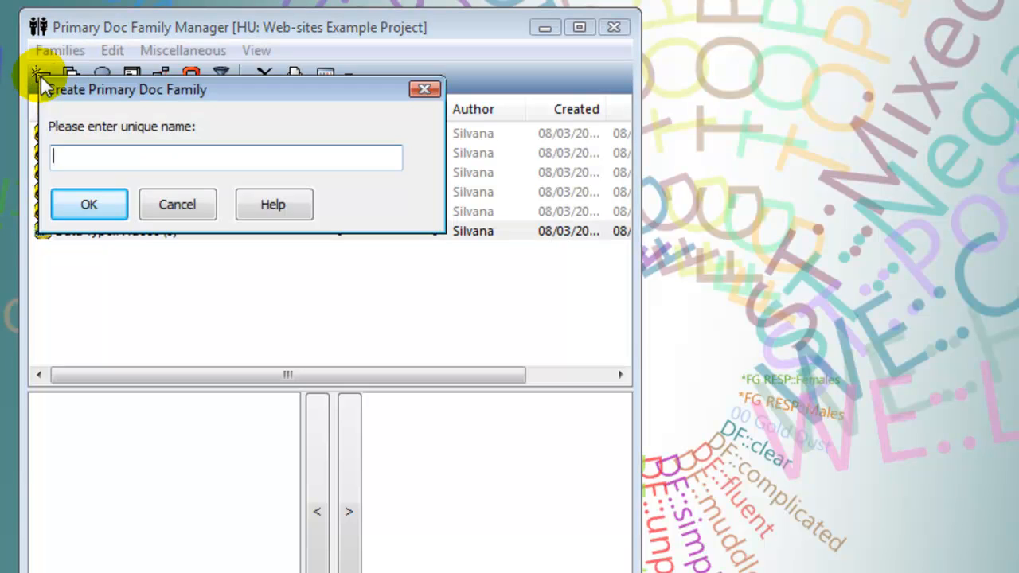
text(A-Lev)
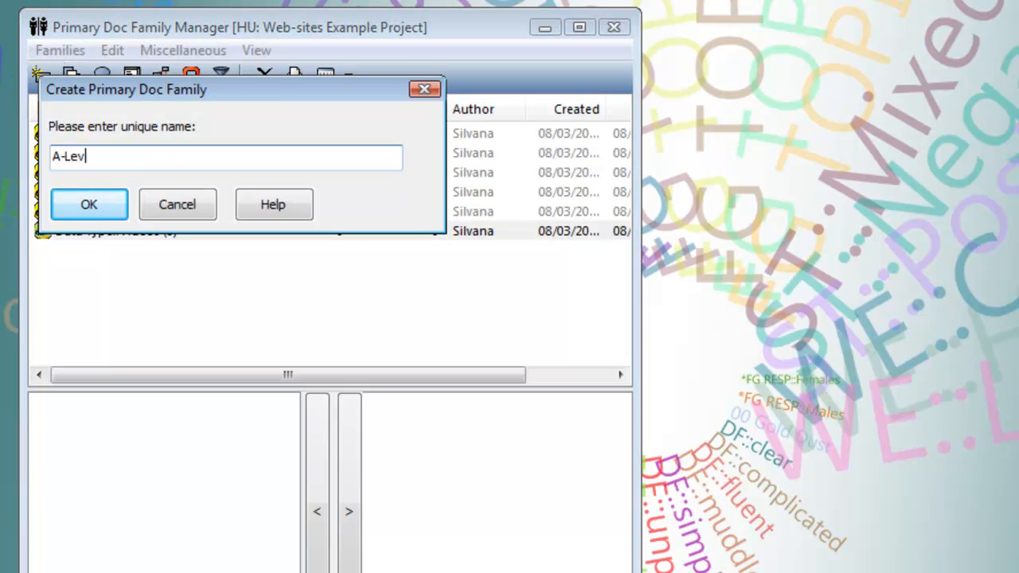
text(els::All Humanities)
drag(108, 156, 53, 163)
key(ctrl+c)
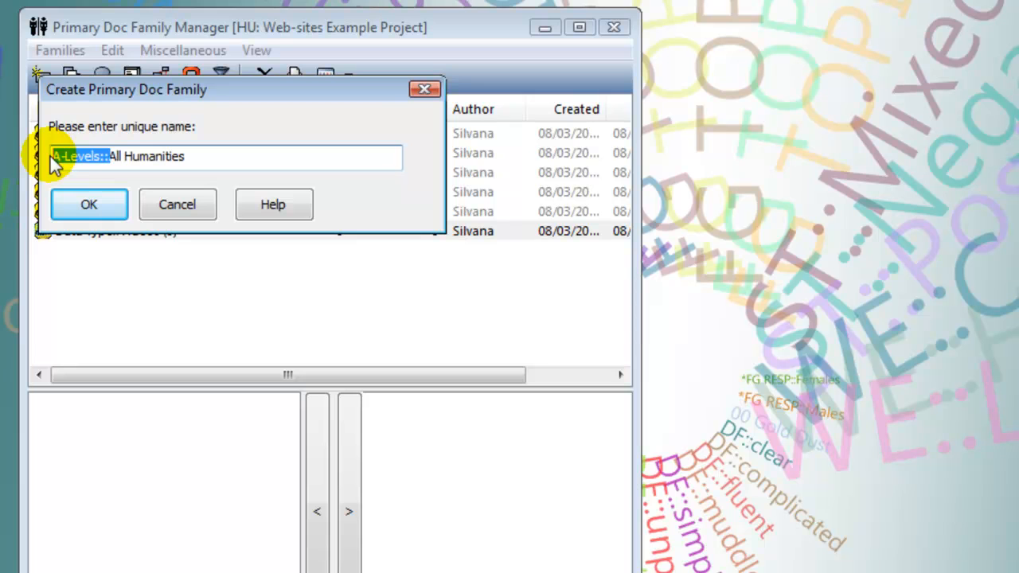
click(80, 207)
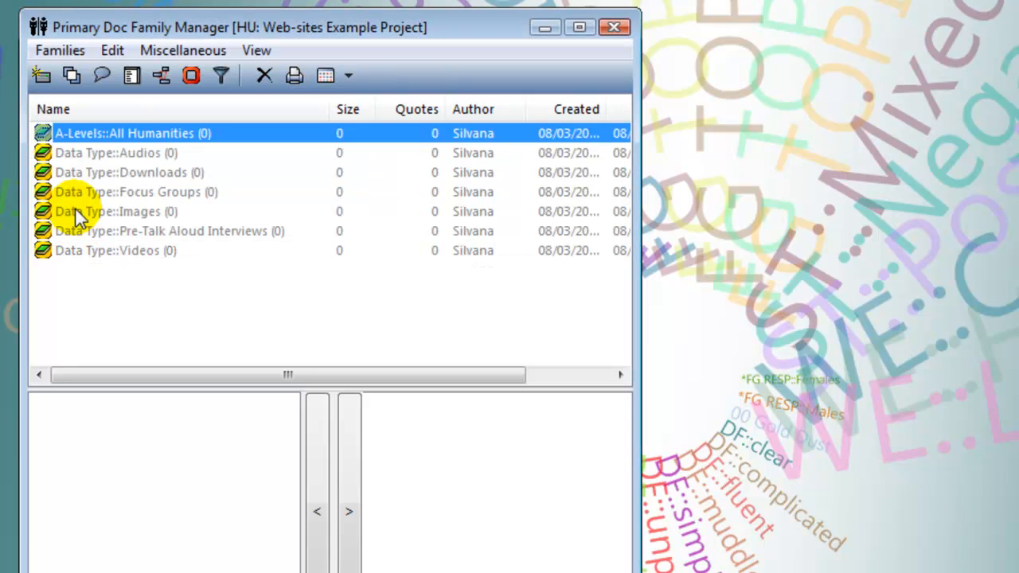
- Create a document family named "A-Levels::Mixed Science and Humanities", reusing the copied "A-Levels::" prefix
click(41, 76)
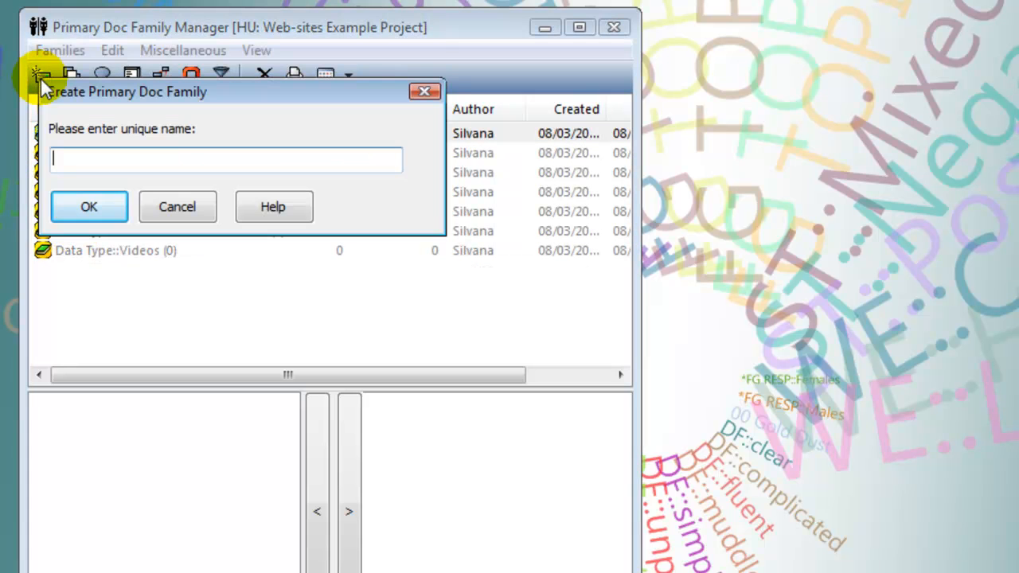
key(ctrl+v)
text(Mixe)
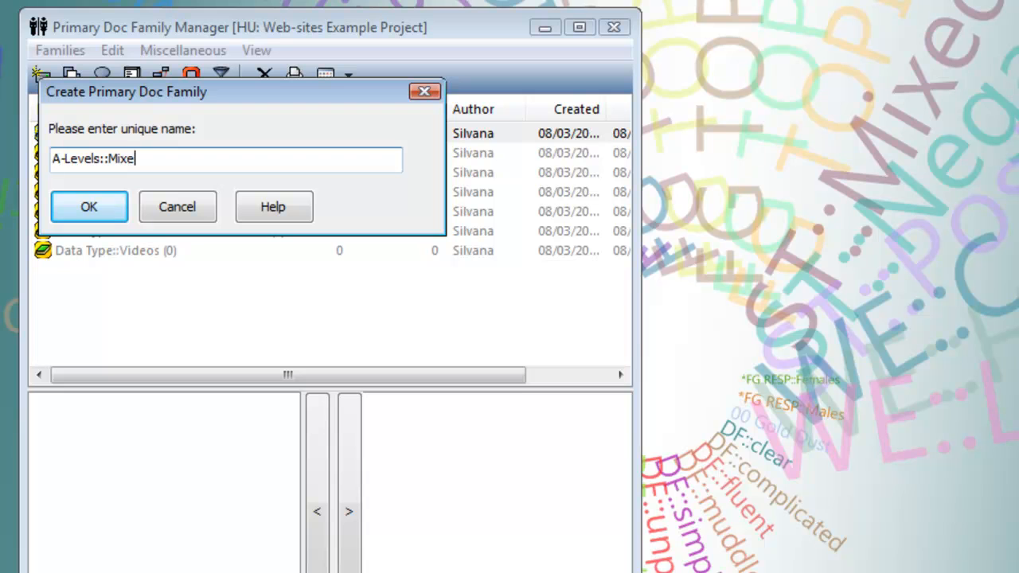
text(d Science and Humanities)
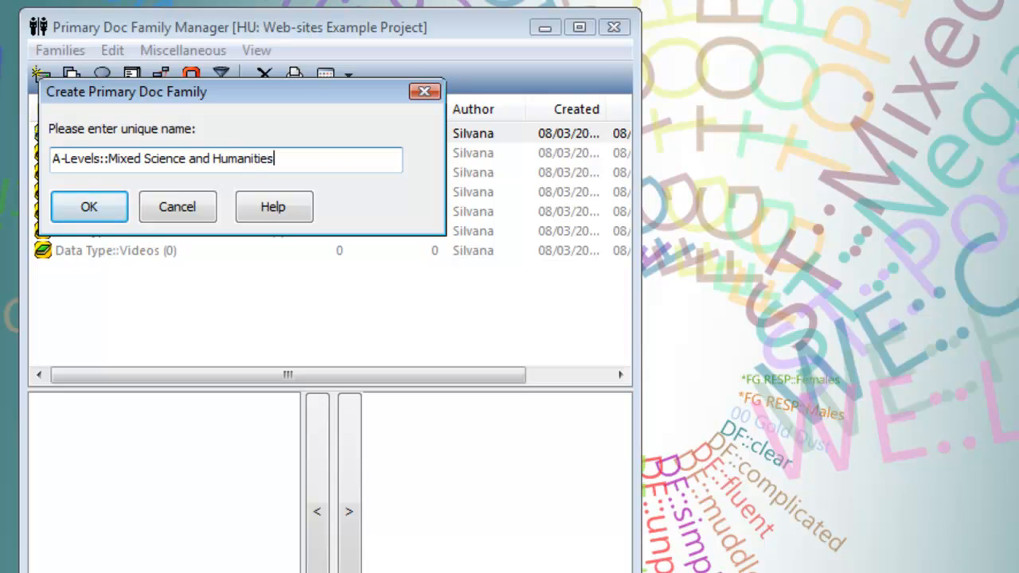
key(Return)
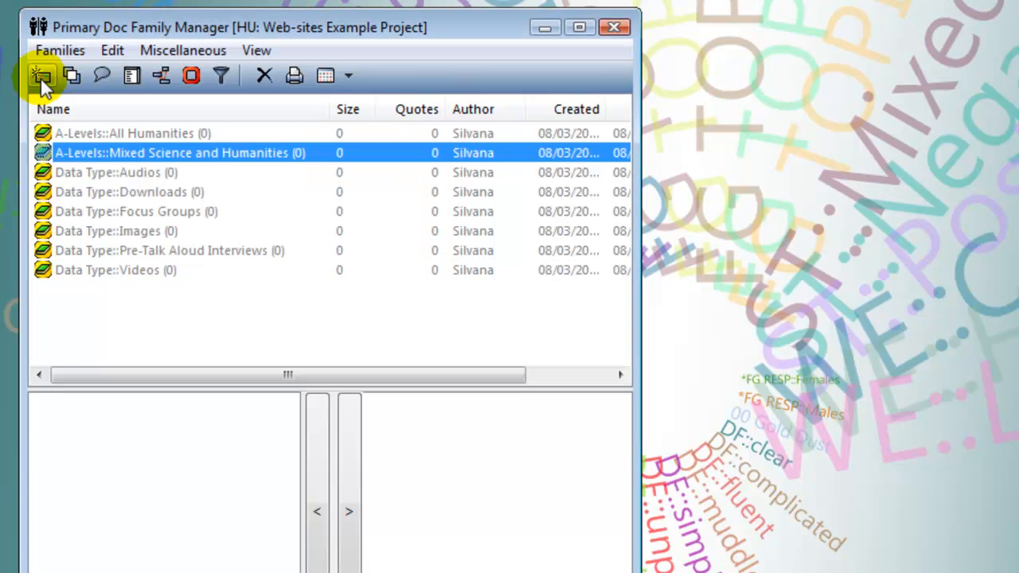
- Create a document family named "A-Levels::Mixed Science and Maths", reusing the copied prefix
click(41, 79)
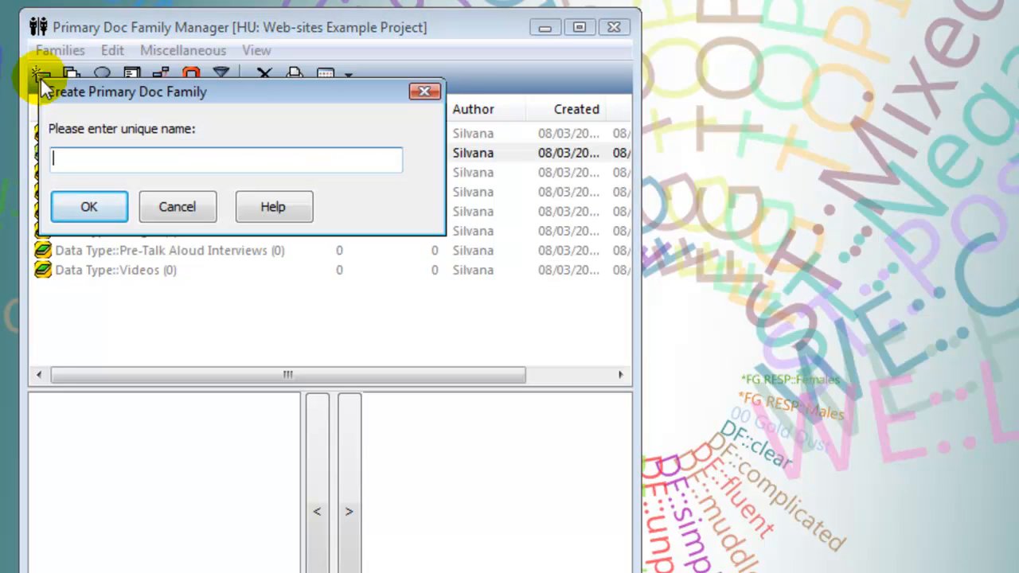
key(ctrl+v)
text(M)
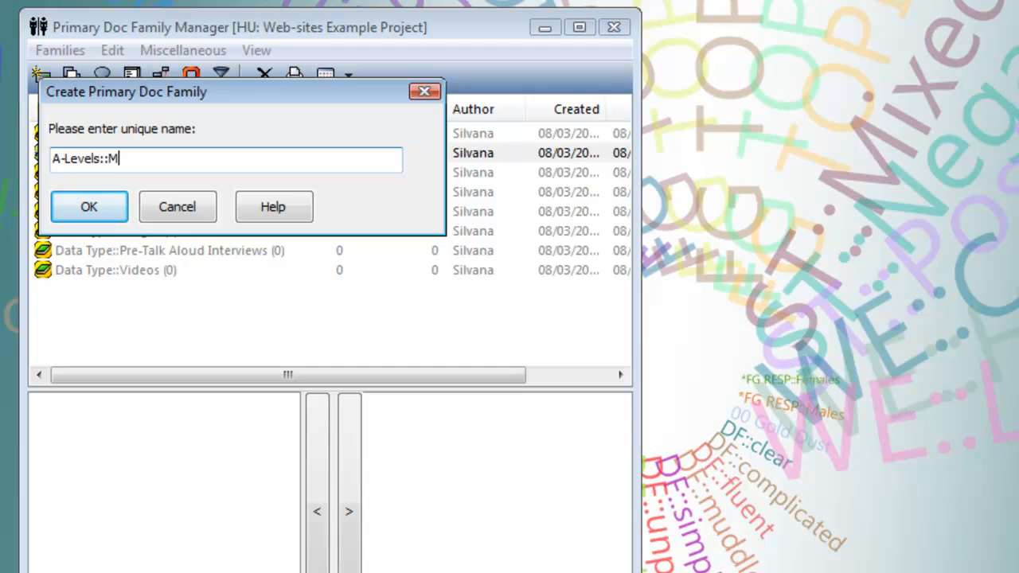
text(ixed Science a)
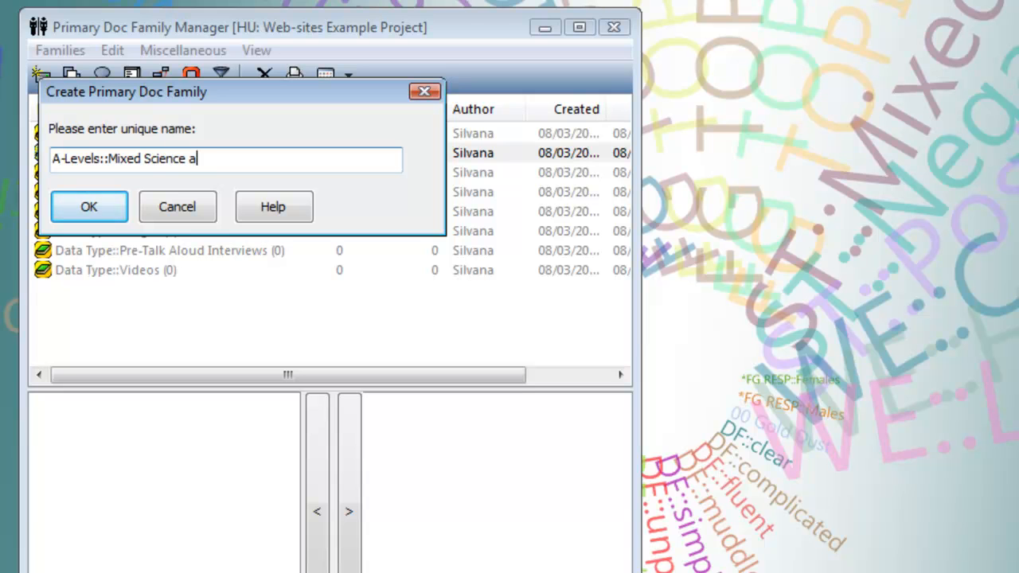
text(nd Maths)
key(Return)
- Create a document family named "A-Levels::Mixed Science and Social Science"
click(41, 76)
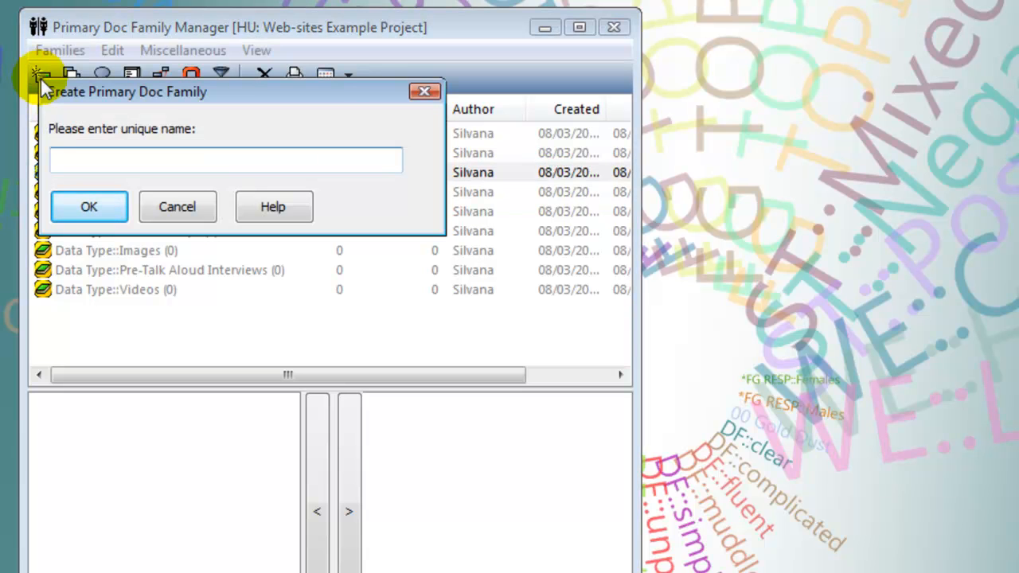
text(A-Levels::Mixe)
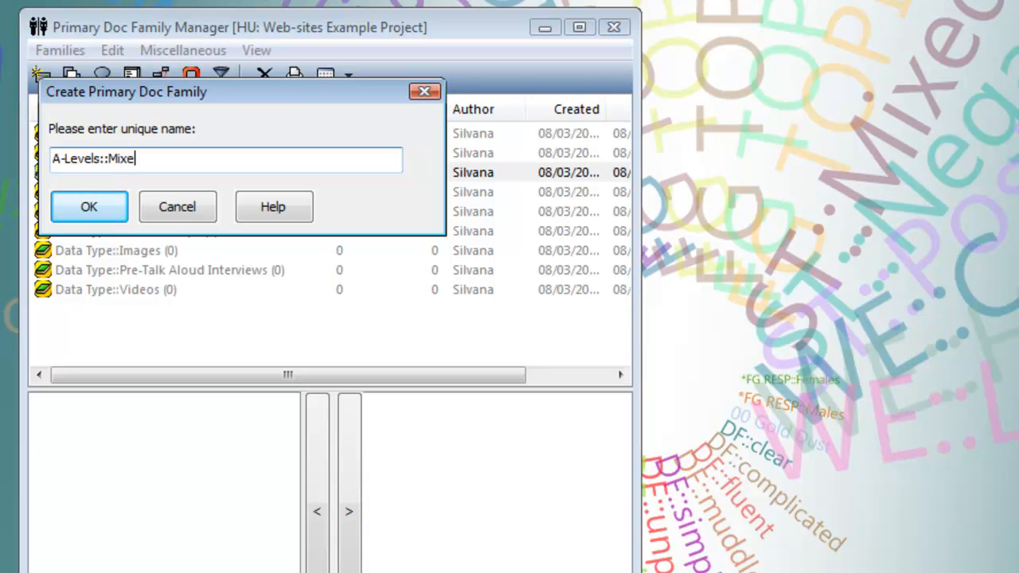
text(d Science and Social Science)
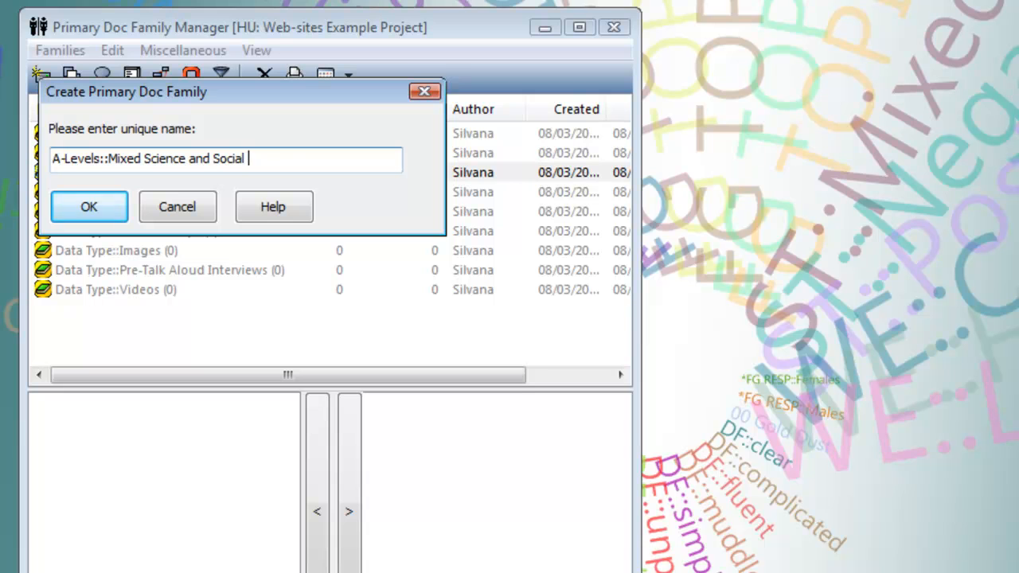
key(Return)
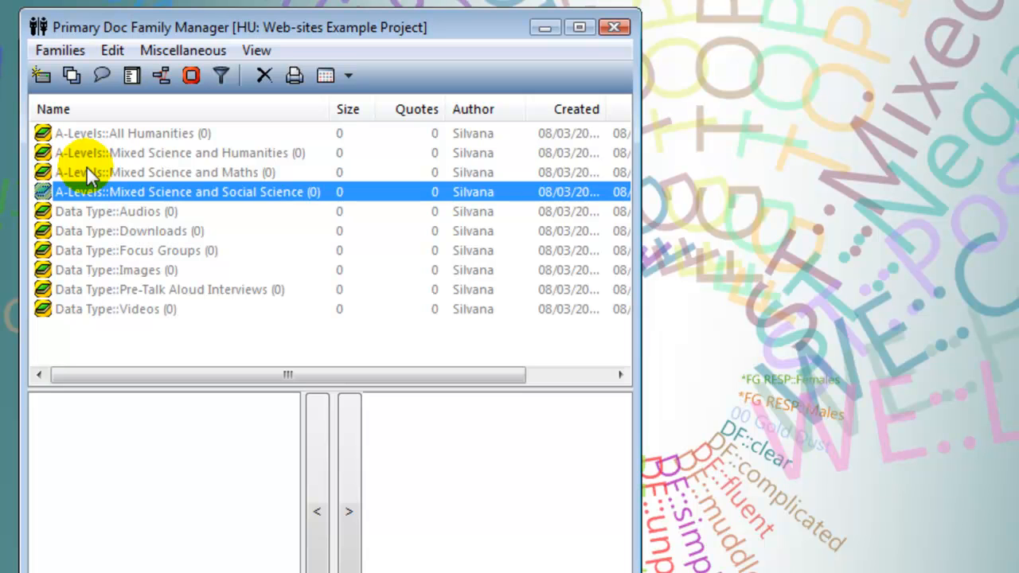
- Create a document family named "Web-site::Bristol University", copying the "Web-site::" prefix from its name for reuse
click(43, 77)
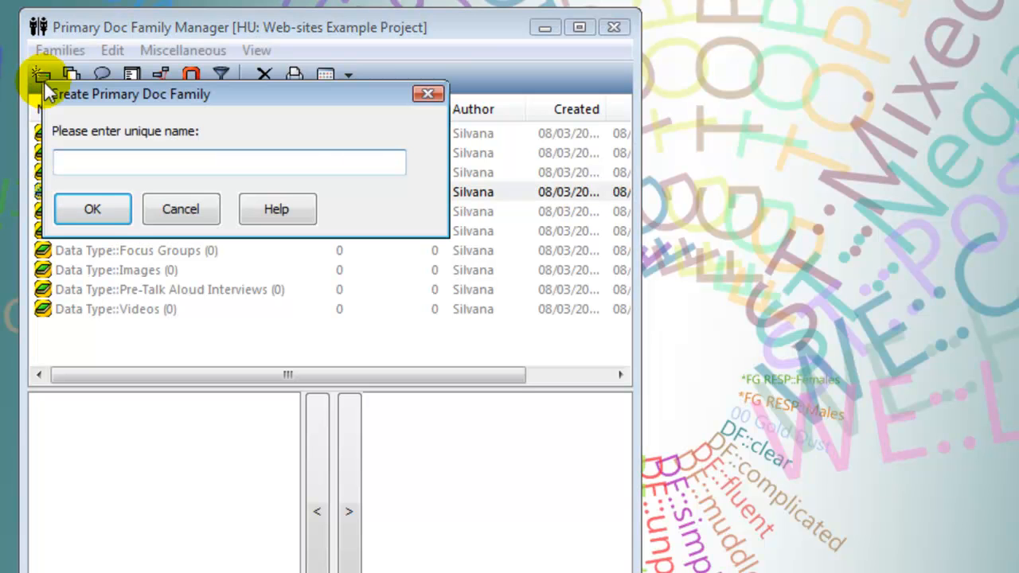
text(Web)
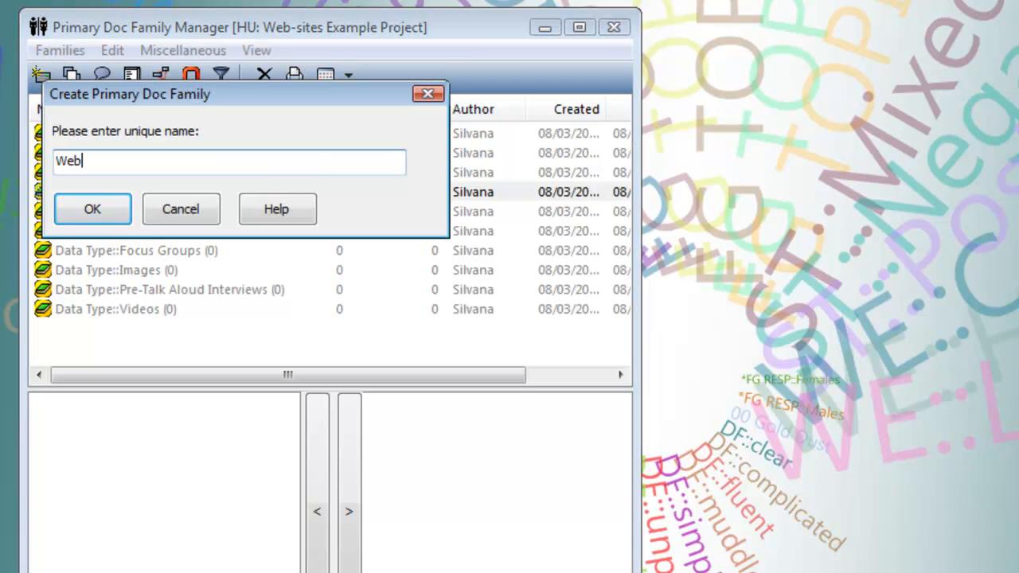
text(-site::Bt)
key(BackSpace)
text(ristol )
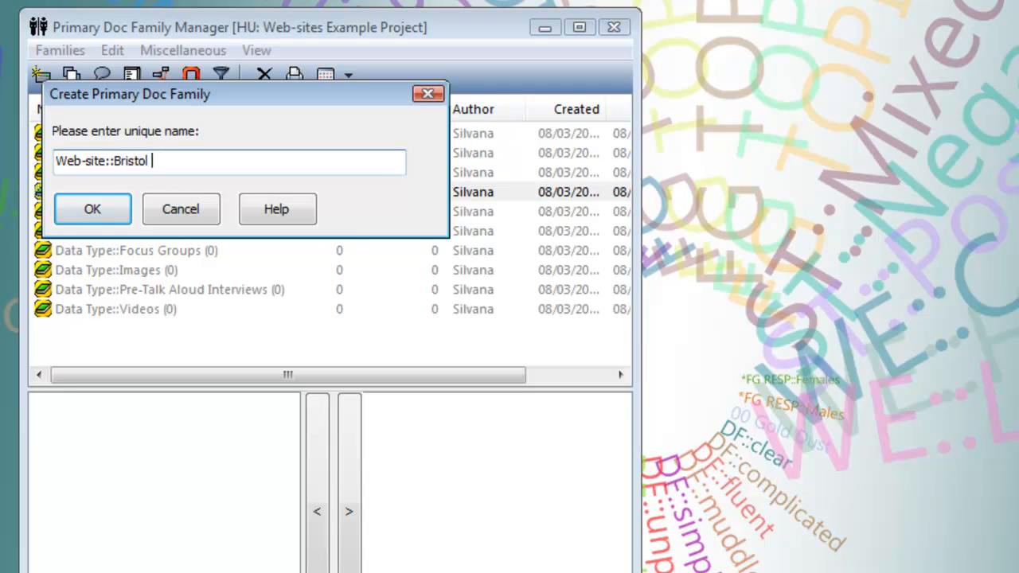
text(University)
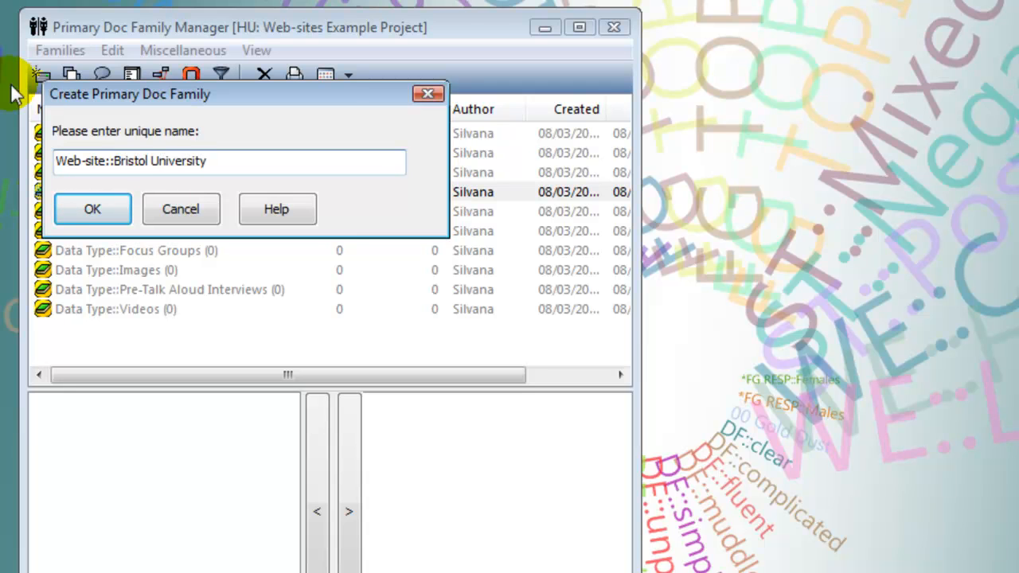
mouse_move(115, 161)
mouse_down()
mouse_move(86, 161)
mouse_move(116, 161)
mouse_up()
key(ctrl+c)
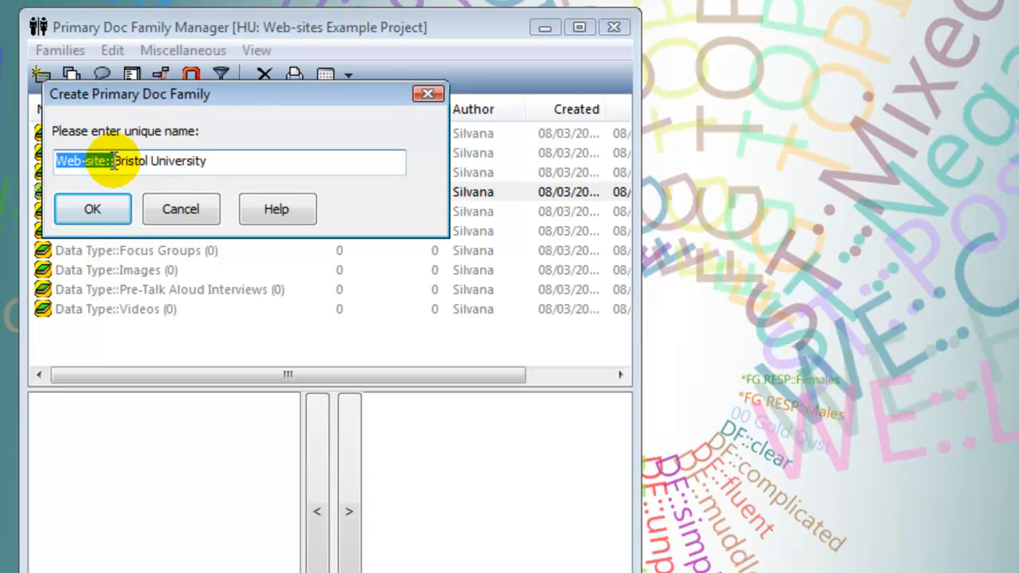
click(105, 218)
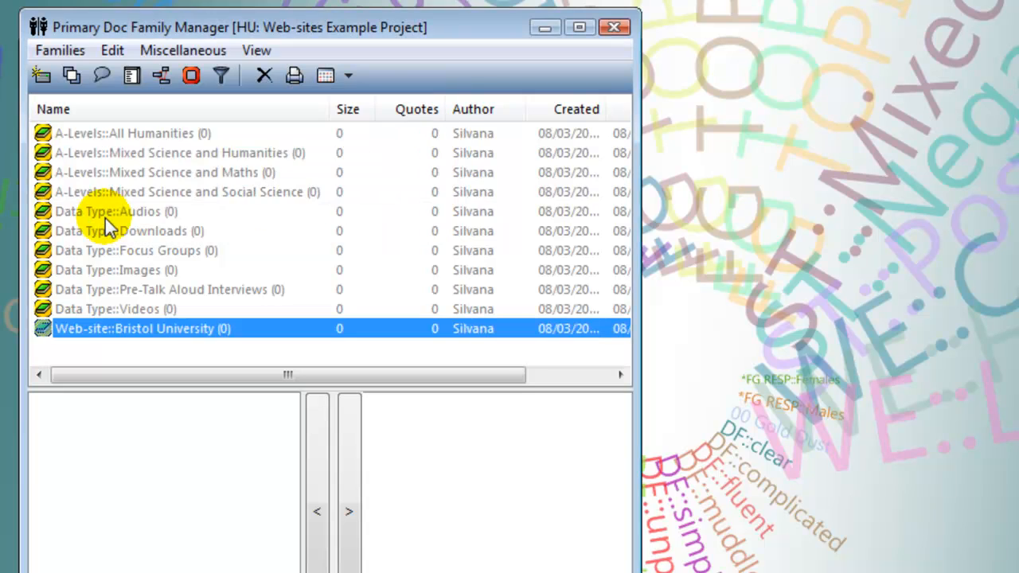
- Create a document family named "Web-site::Manchester University", reusing the copied "Web-site::" prefix
click(44, 78)
key(ctrl+v)
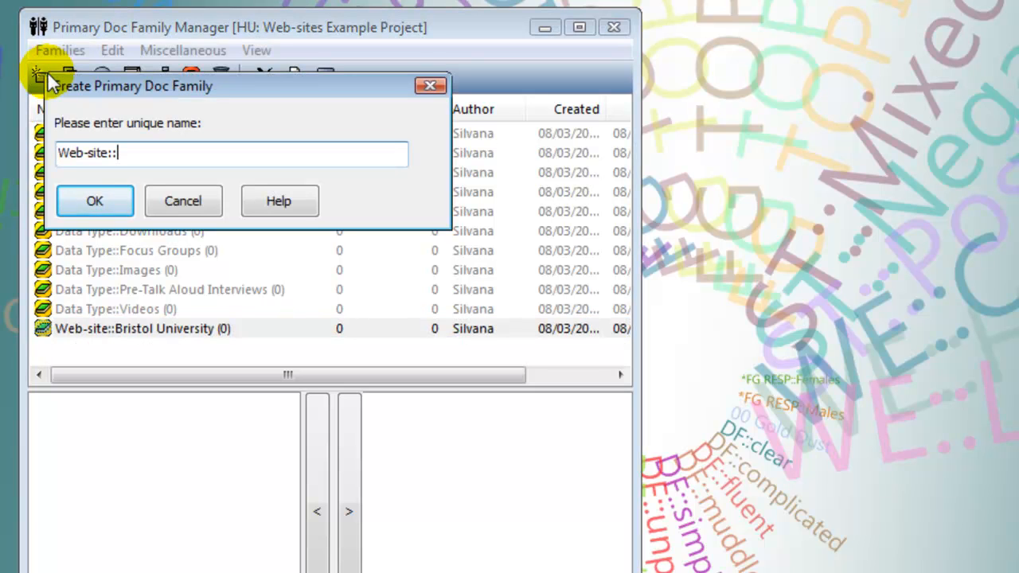
text(Manches)
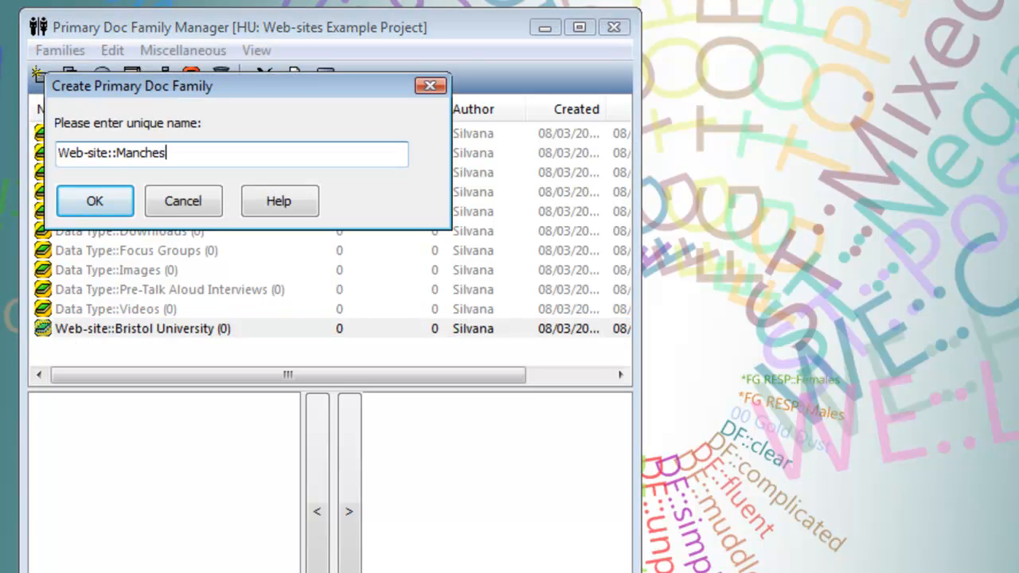
text(ter University)
key(Return)
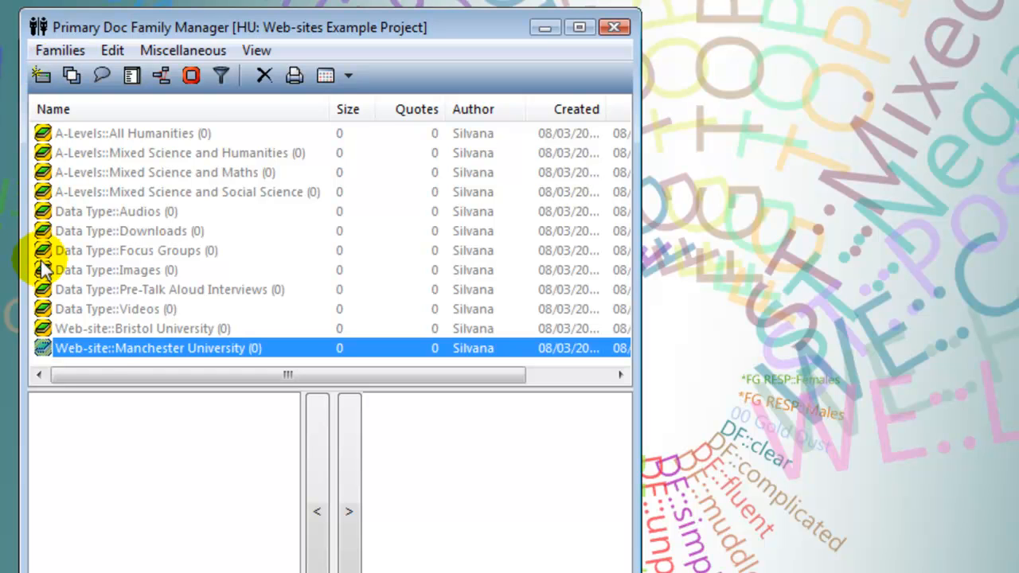
click(112, 349)
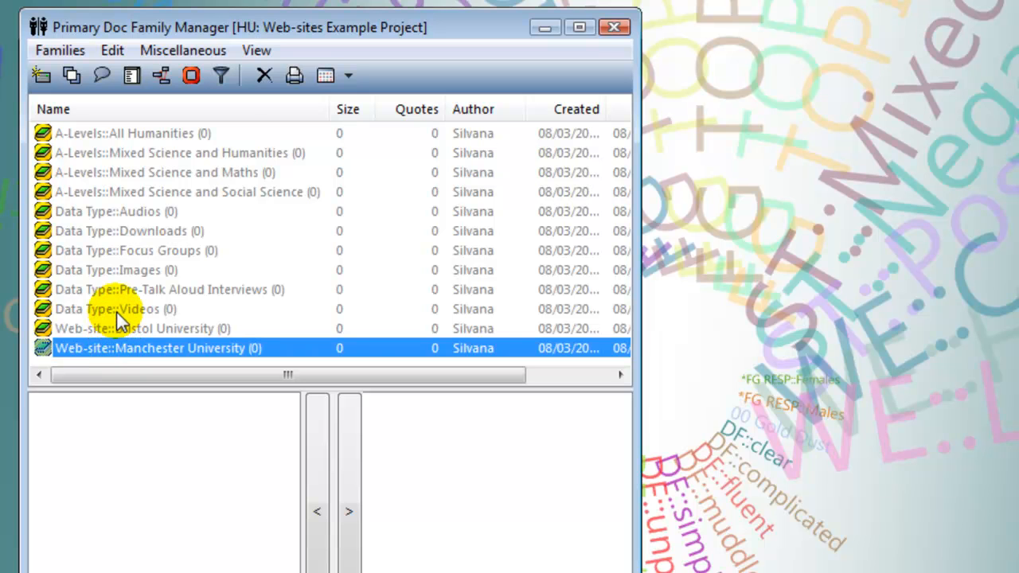
click(116, 311)
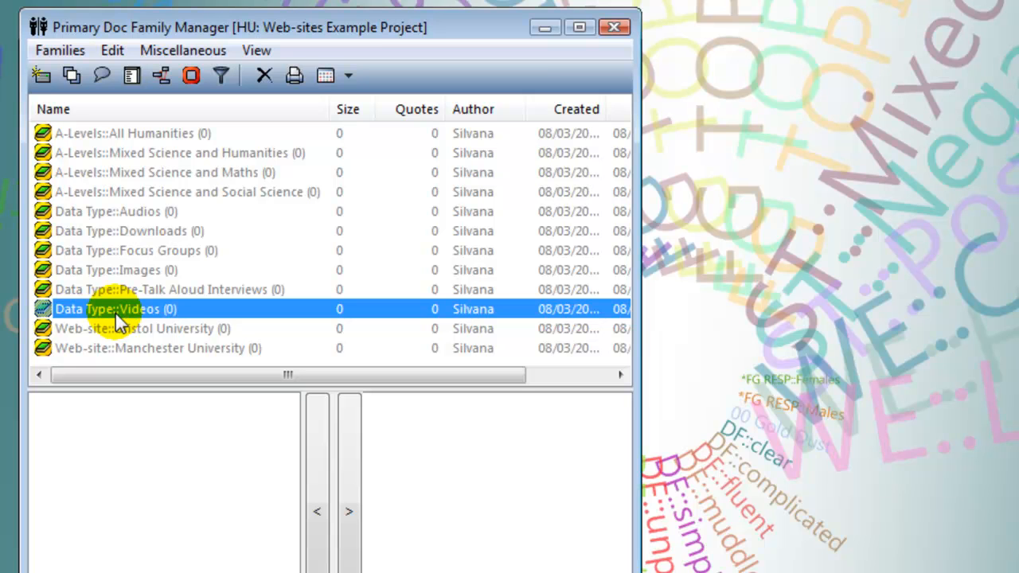
click(177, 143)
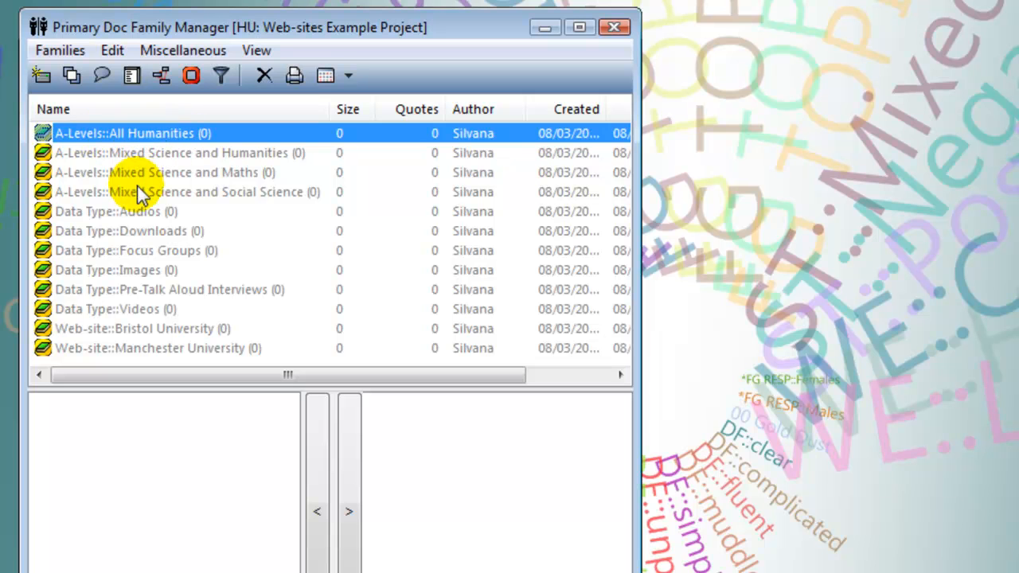
click(125, 314)
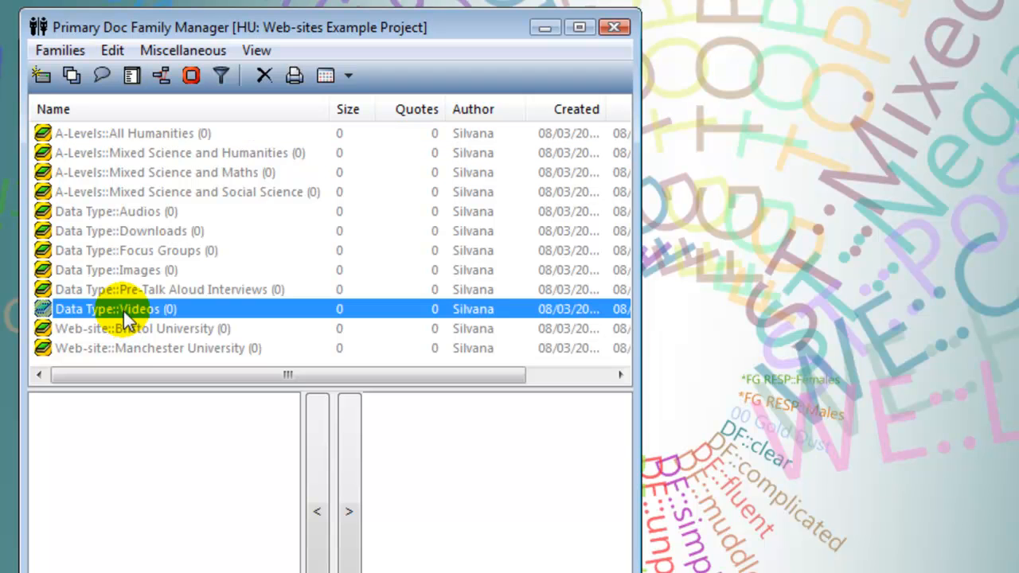
click(123, 348)
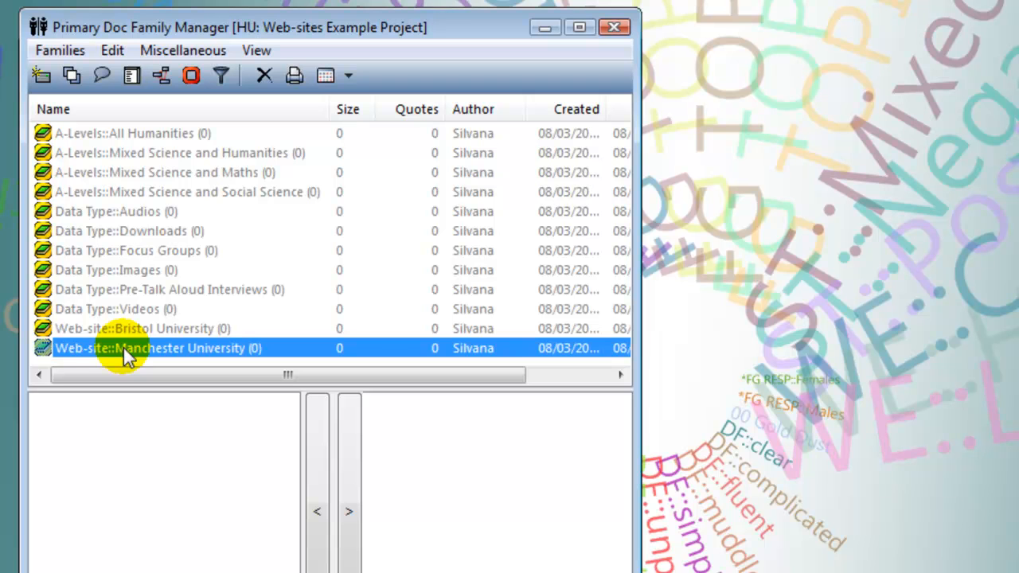
- In the Super Family Tool, build an AND query combining the Web-site::Manchester University and Data Type::Videos families
click(191, 79)
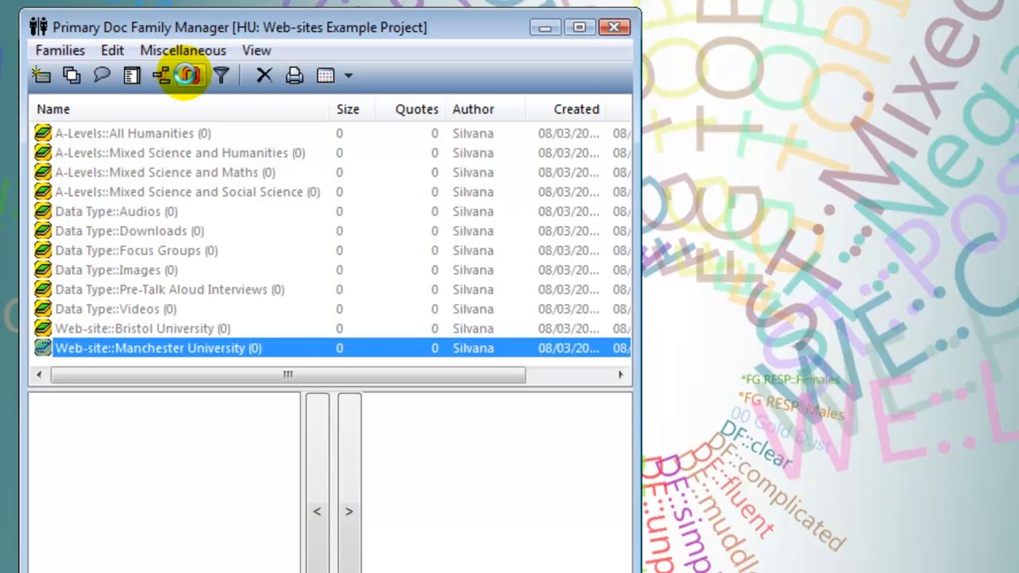
double_click(246, 360)
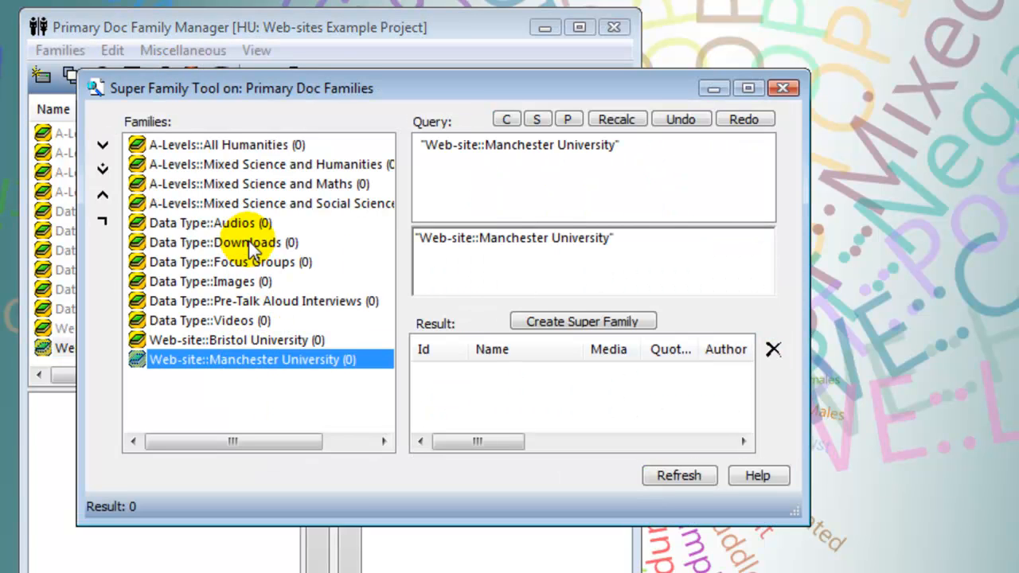
double_click(225, 320)
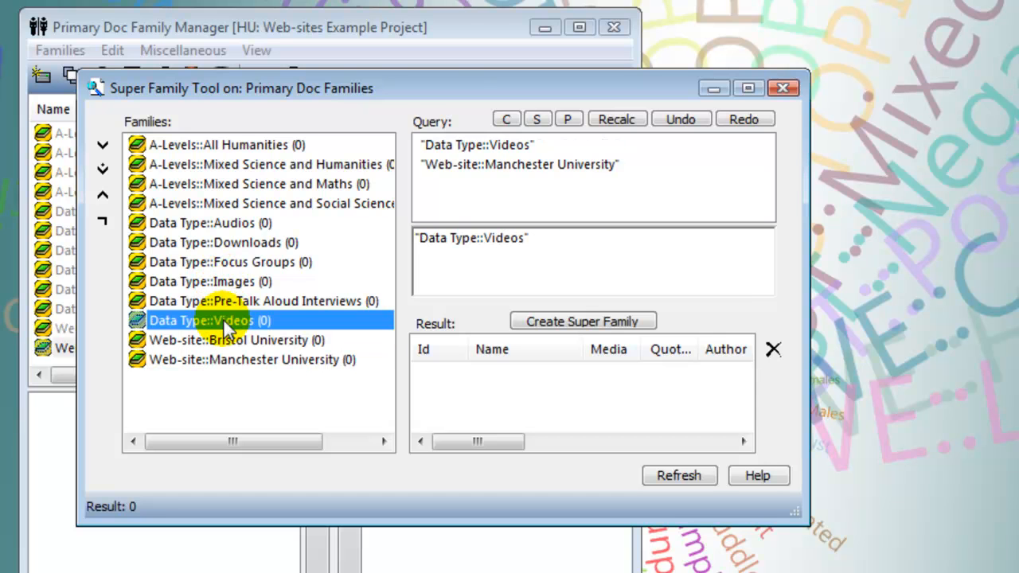
click(105, 195)
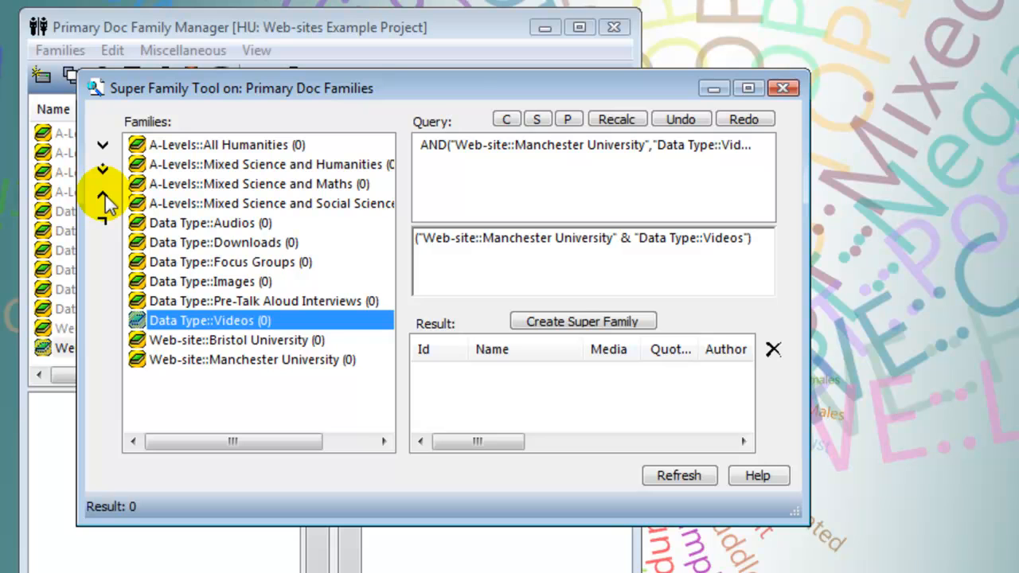
- Create a super family from the query named "Manchester University Videos" and close the Super Family Tool
click(556, 324)
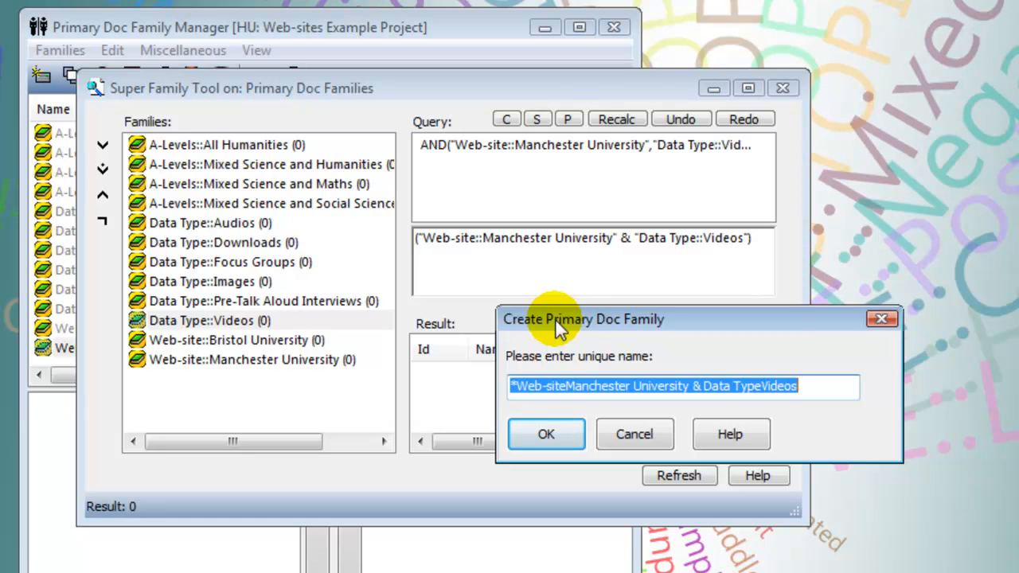
text(Manchester University Videos)
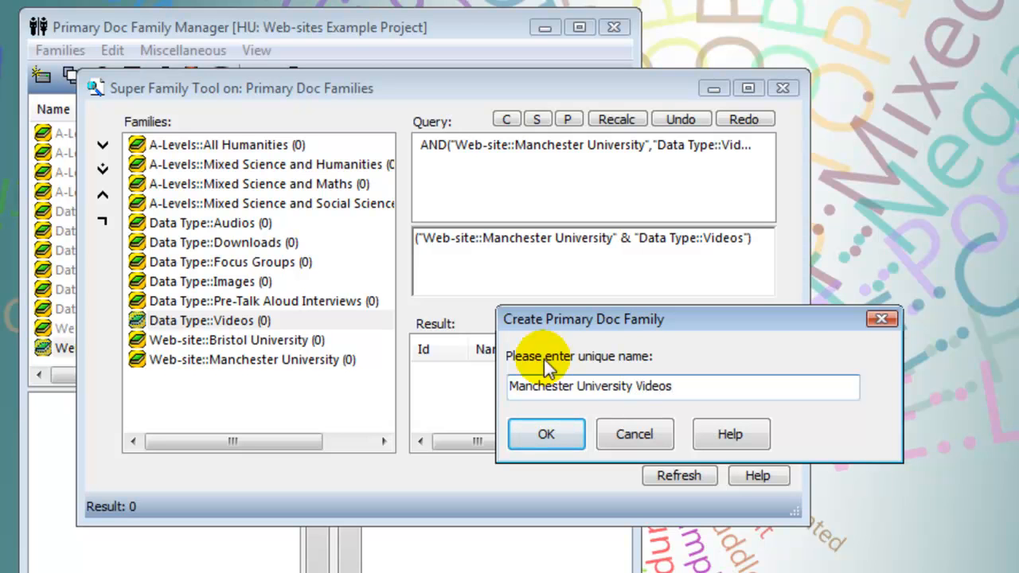
click(557, 435)
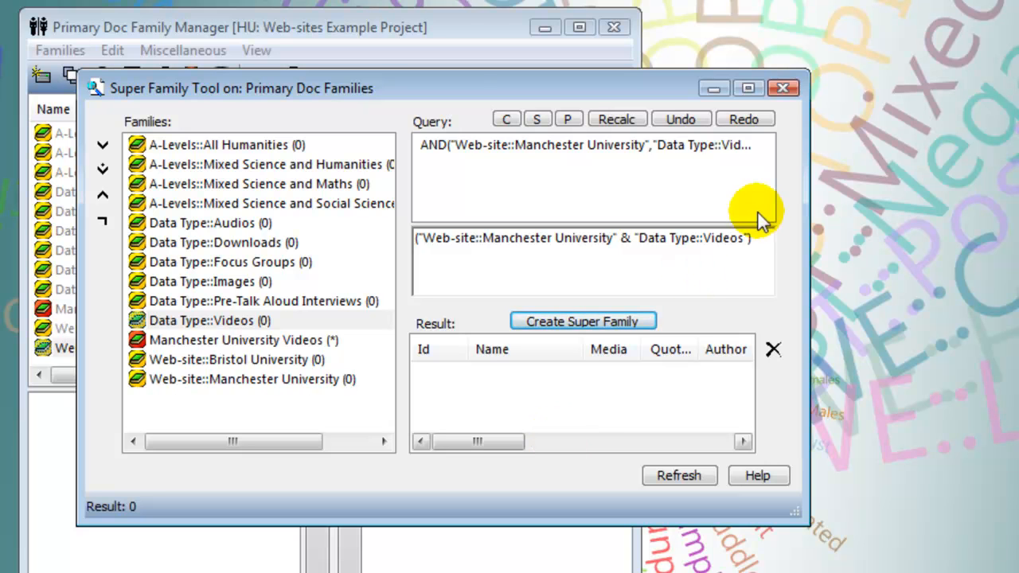
drag(658, 91, 1018, 16)
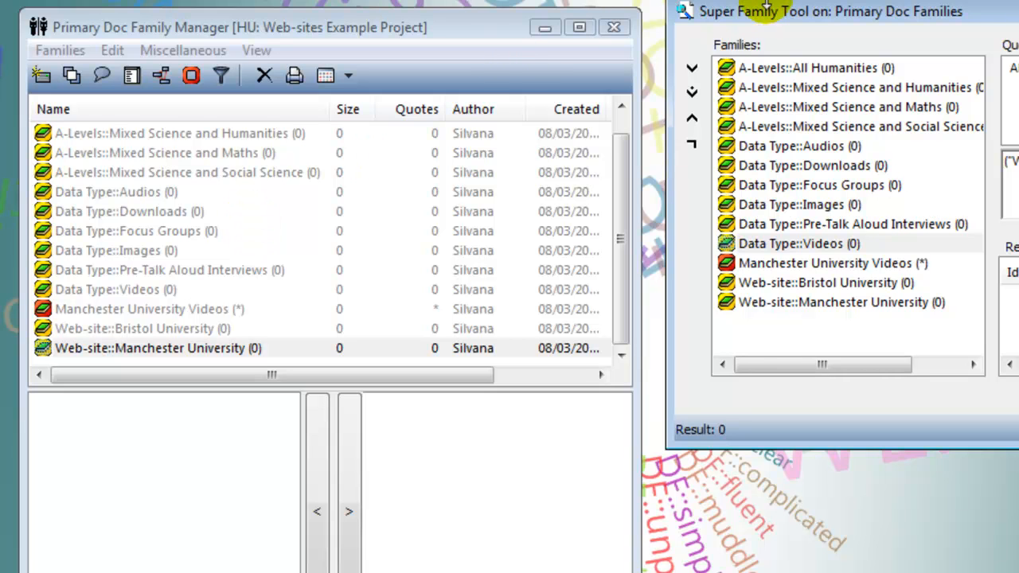
drag(767, 24, 509, 102)
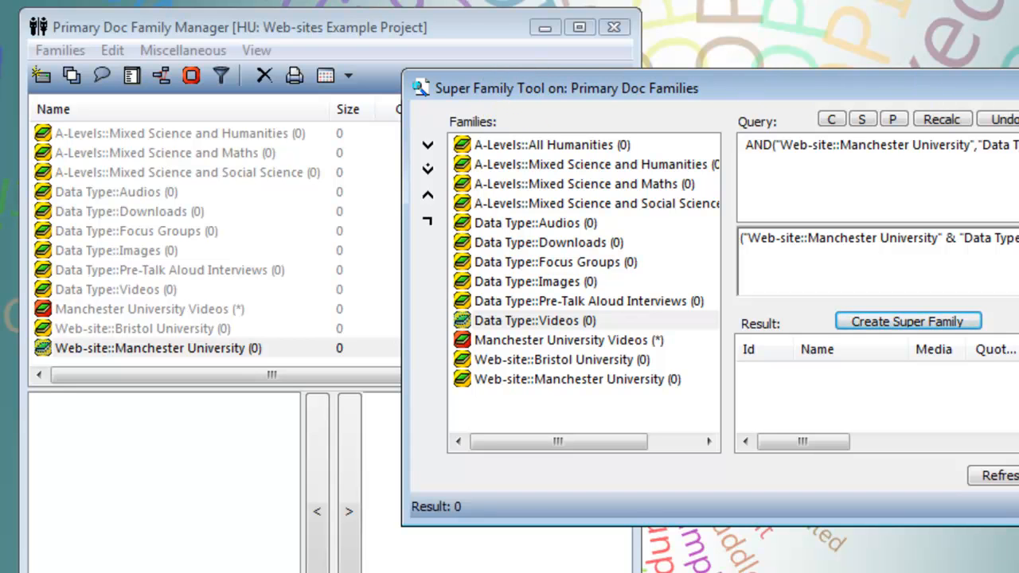
key(alt+F4)
drag(628, 244, 620, 208)
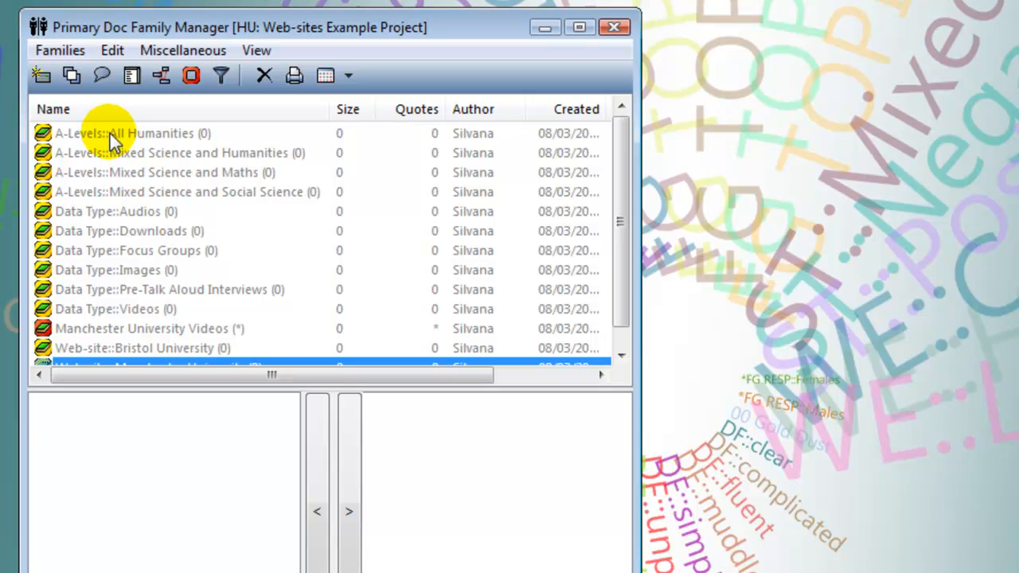
- Close the Primary Doc Family Manager and open the Code Manager
click(619, 28)
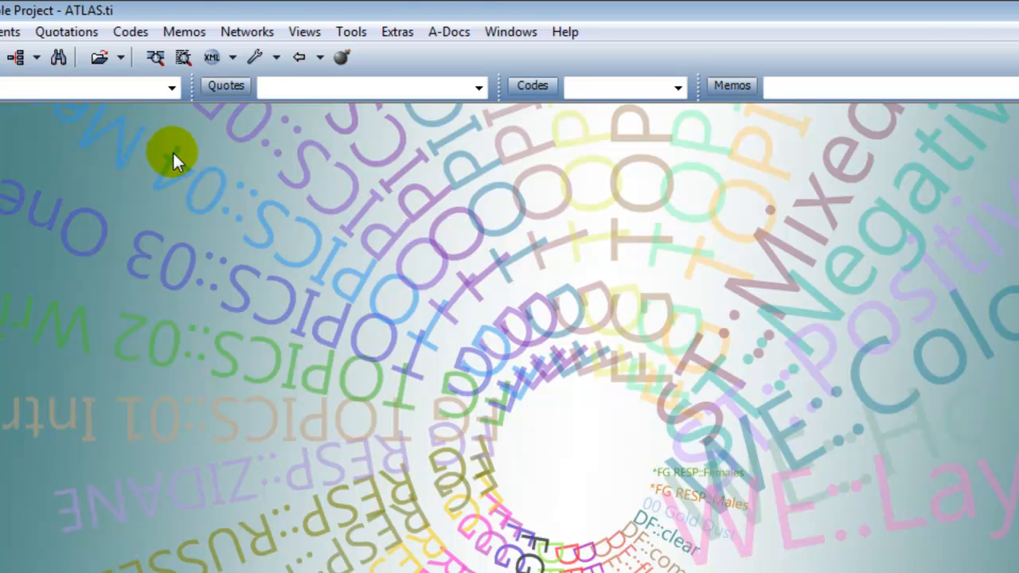
click(127, 36)
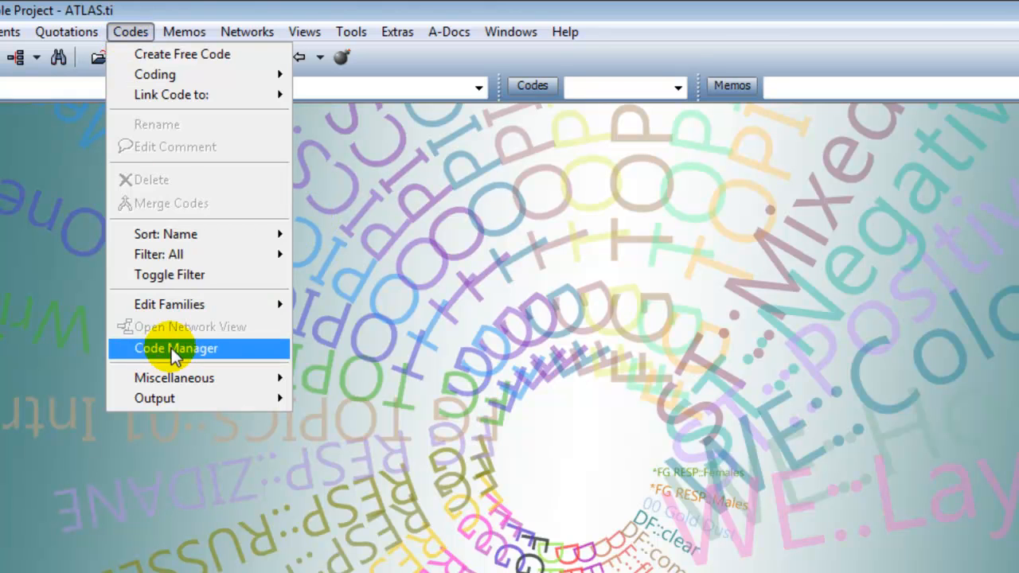
click(539, 154)
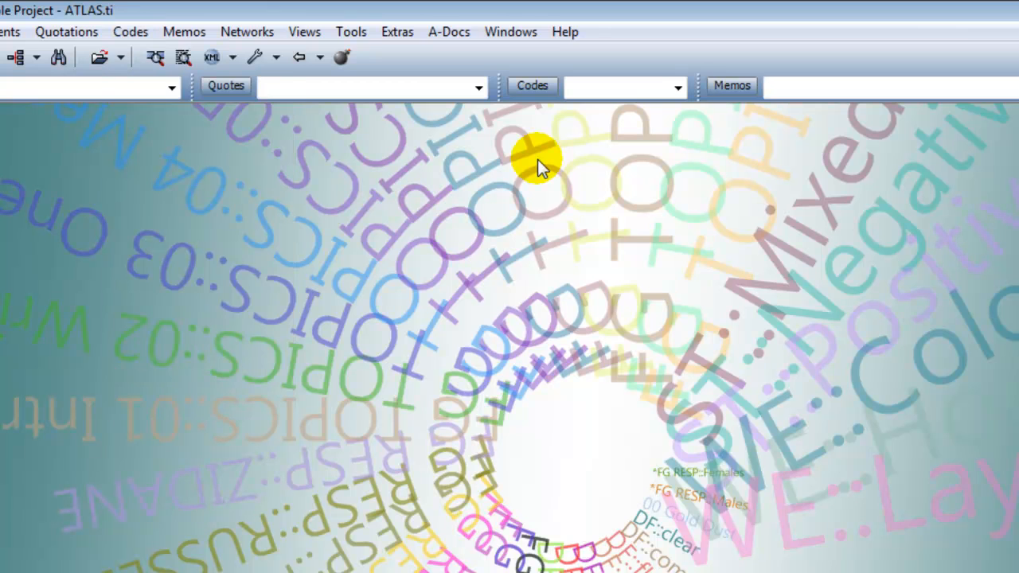
click(533, 86)
drag(738, 142, 568, 178)
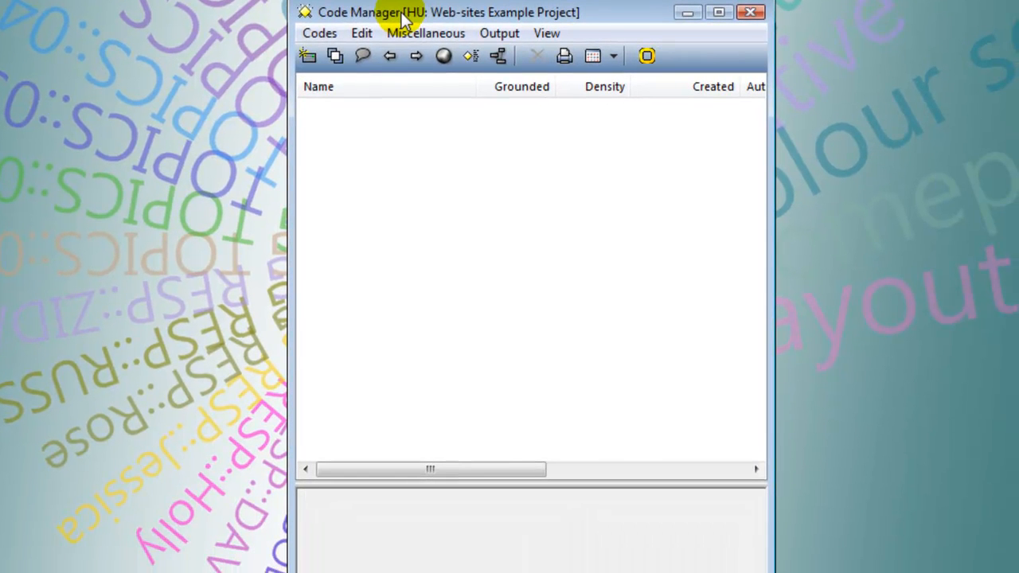
- Create a free code named "Comp::Favouring Bristol"
click(315, 63)
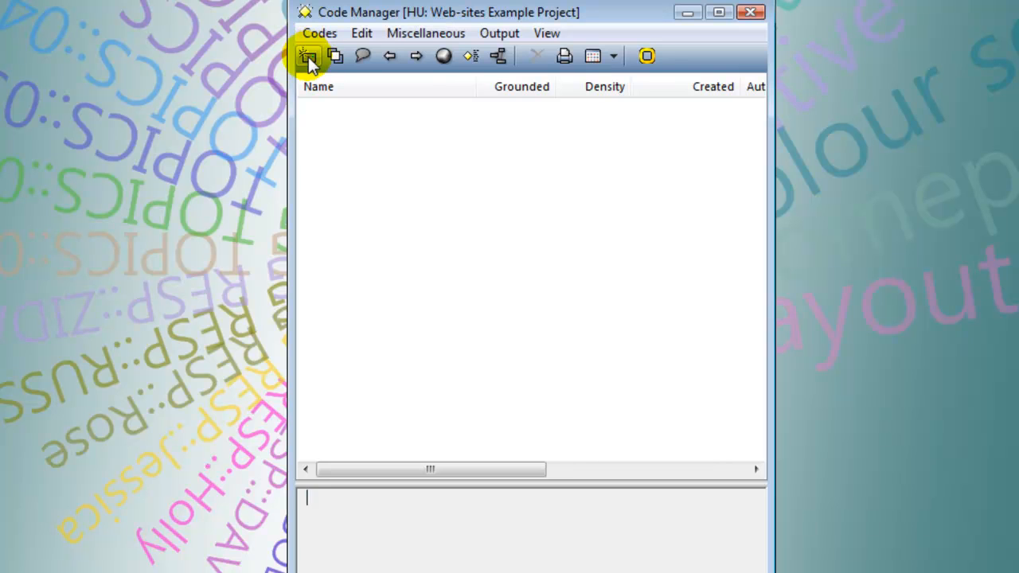
click(318, 37)
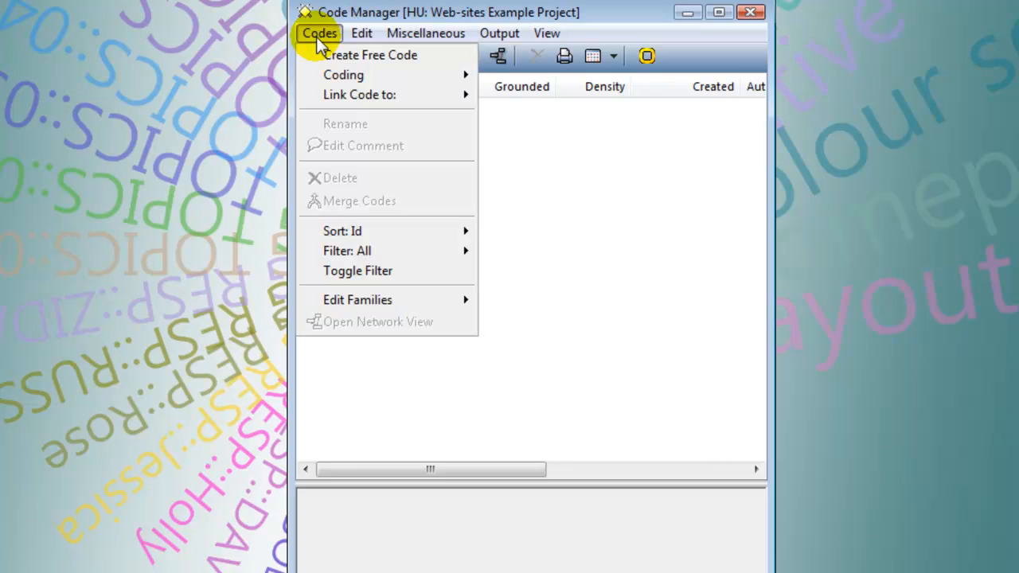
click(326, 60)
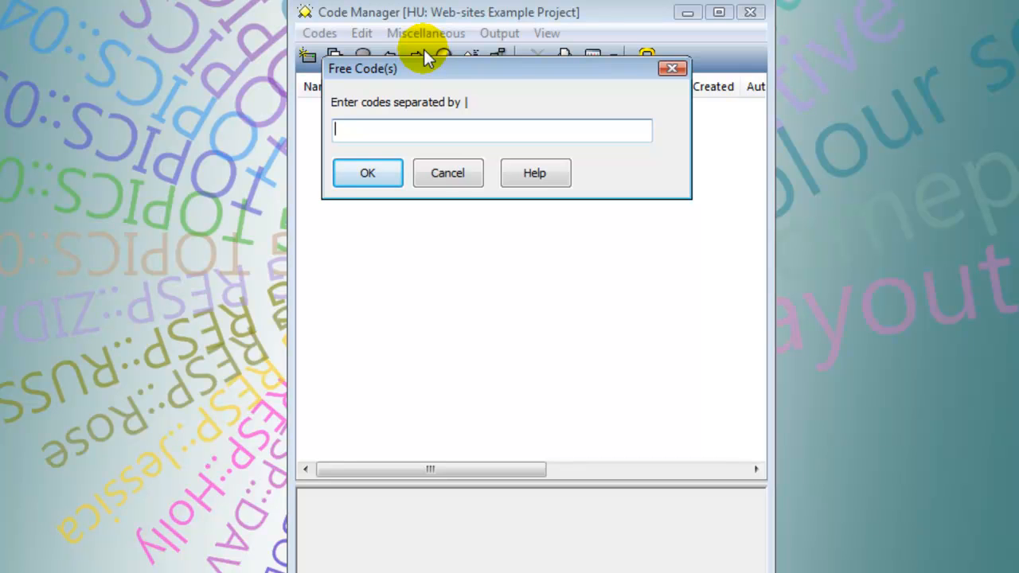
text(C)
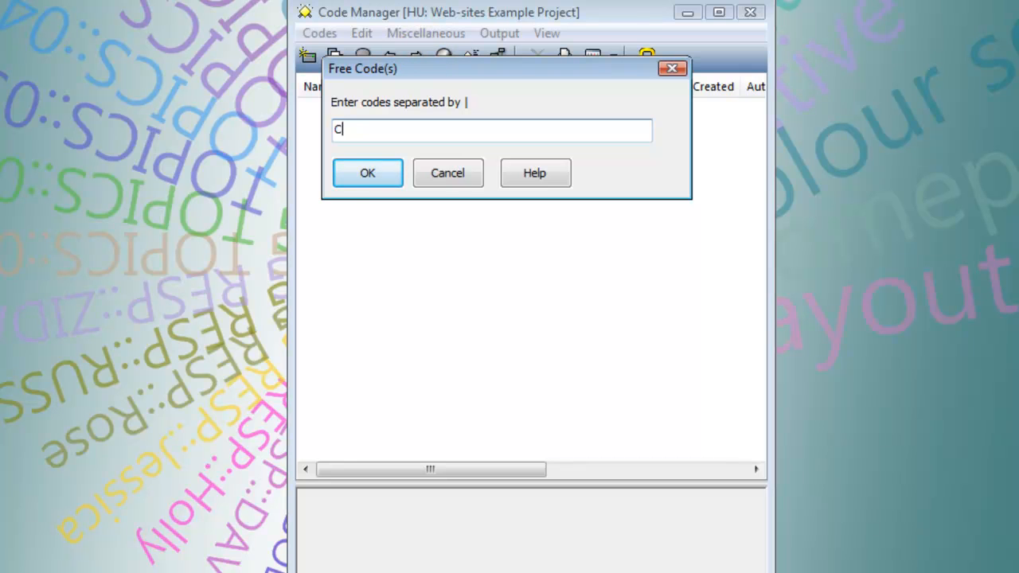
text(omp::Favourin)
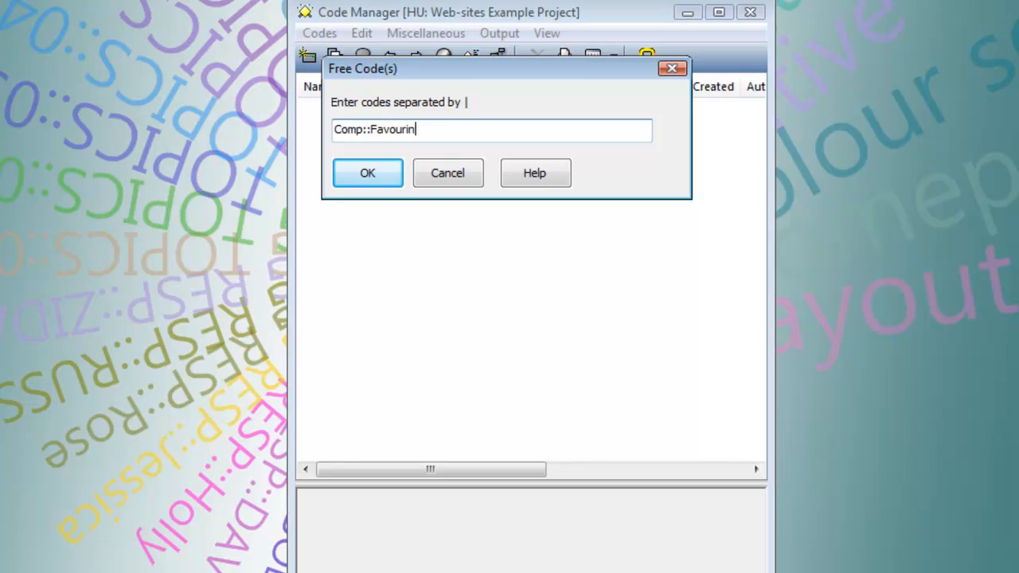
text(g Bristol)
key(Return)
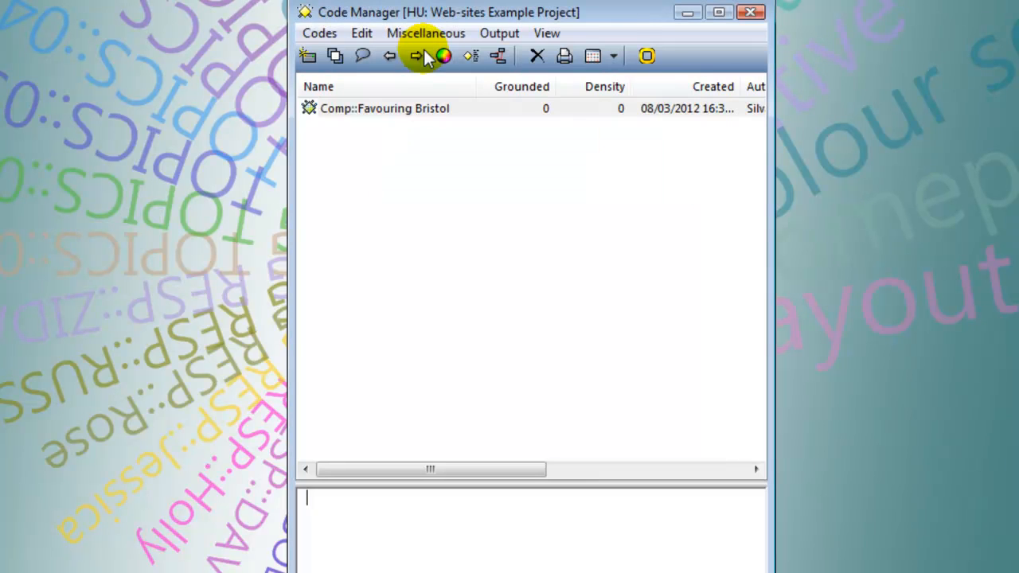
- Create a free code named "Comp::Favouring Manchester", copying the "Comp::" prefix from its name for reuse
click(311, 57)
text(Com)
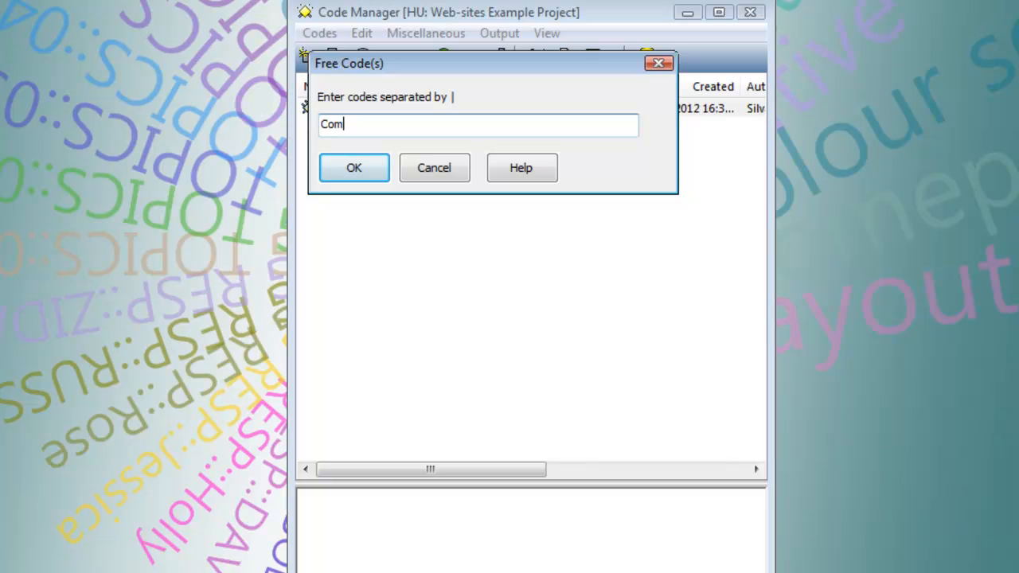
text(p::Favouring Manc)
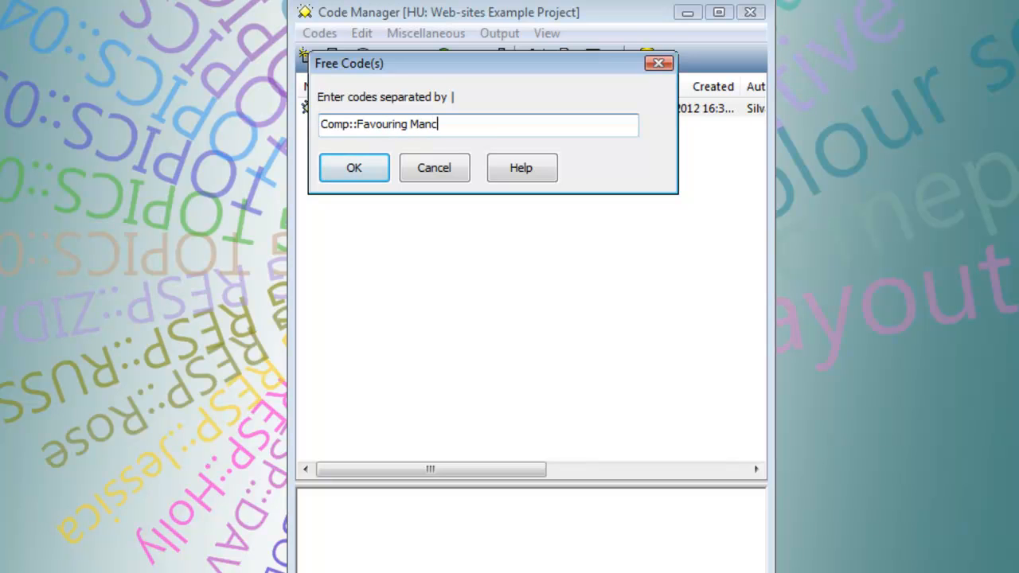
text(hester)
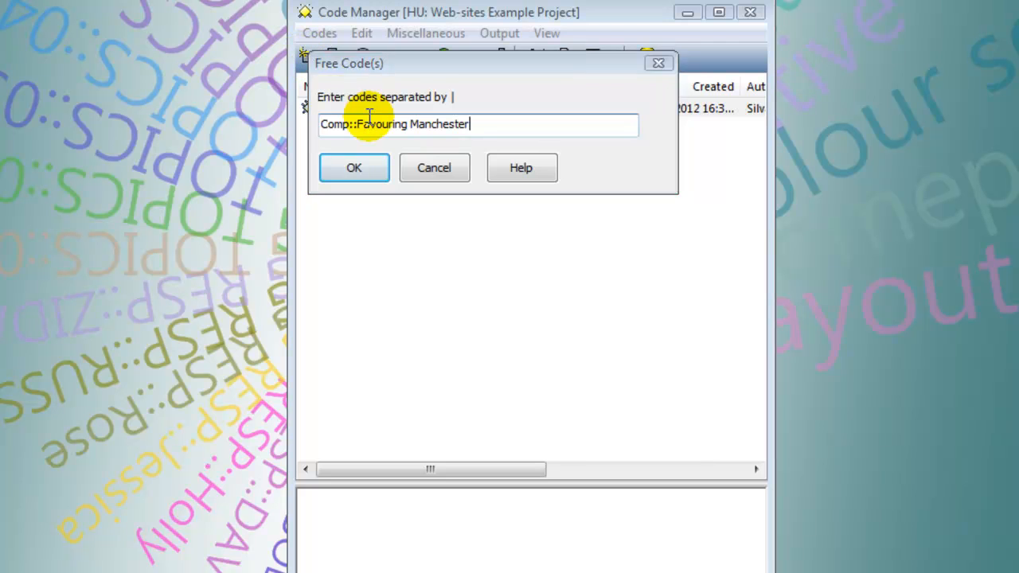
drag(357, 125, 309, 121)
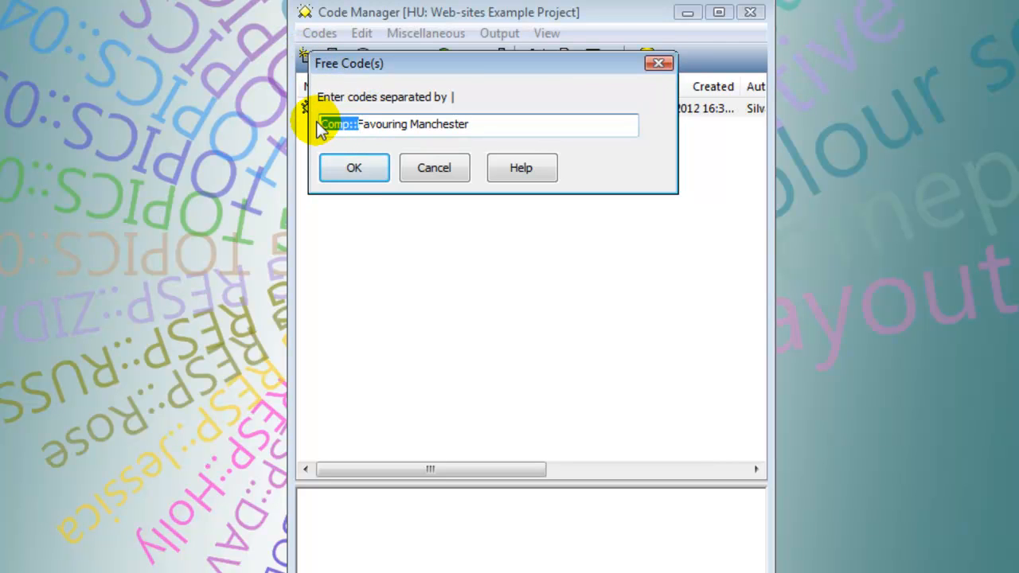
click(355, 174)
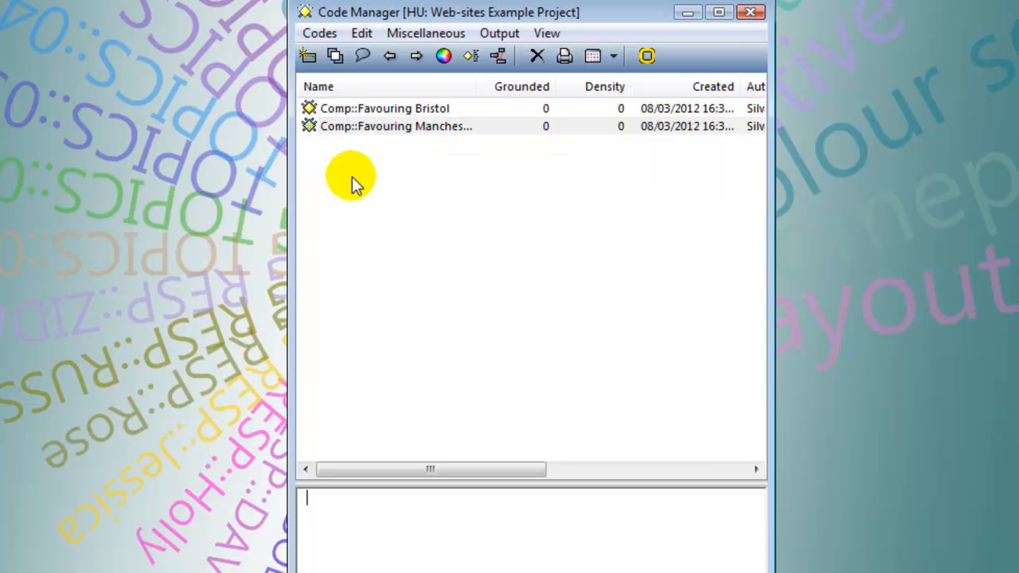
- Create a free code named "Comp::Balanced Comparison", reusing the copied "Comp::" prefix
click(304, 56)
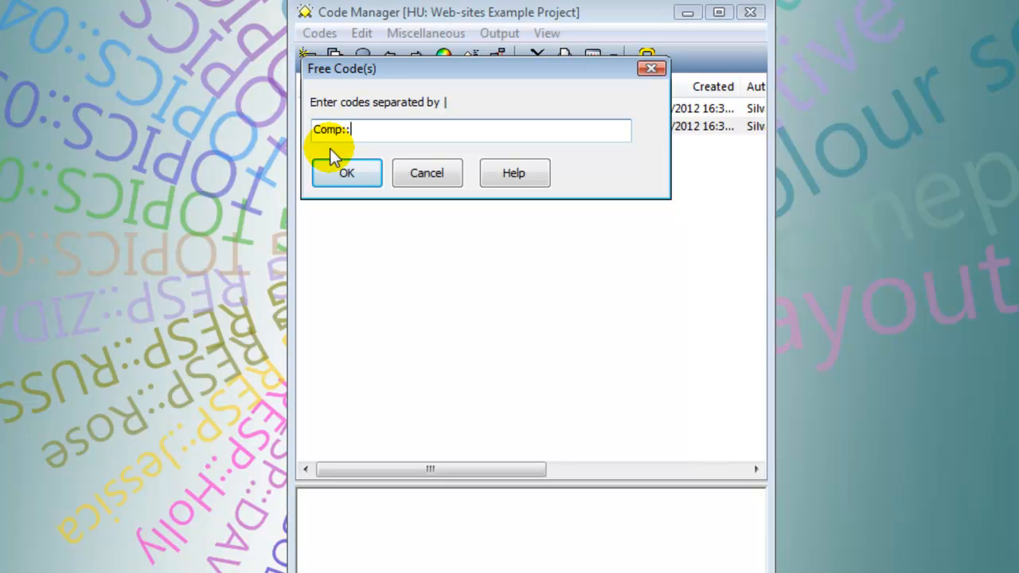
text(VB)
key(BackSpace)
key(BackSpace)
text(Ba)
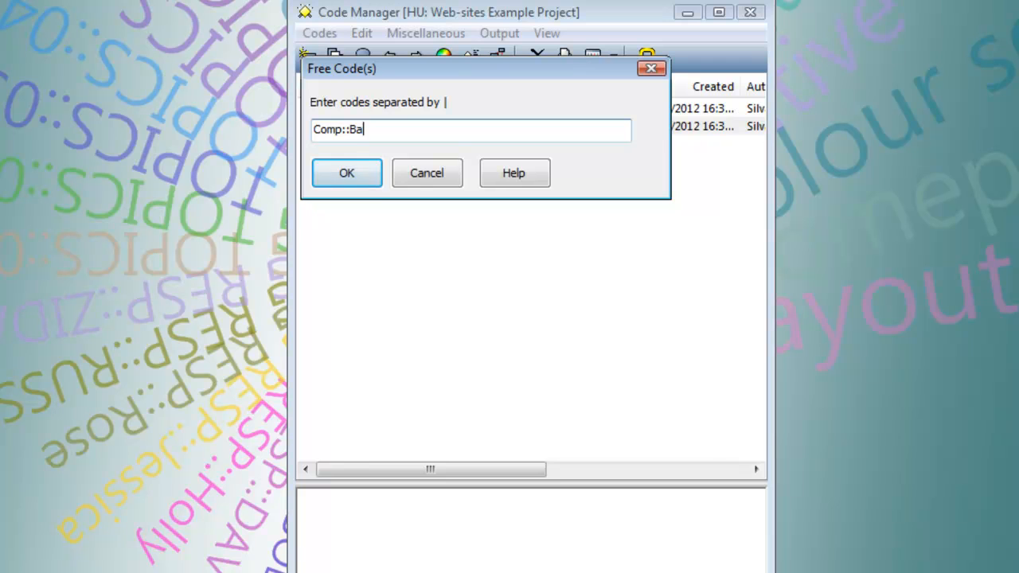
text(lanced Comparison)
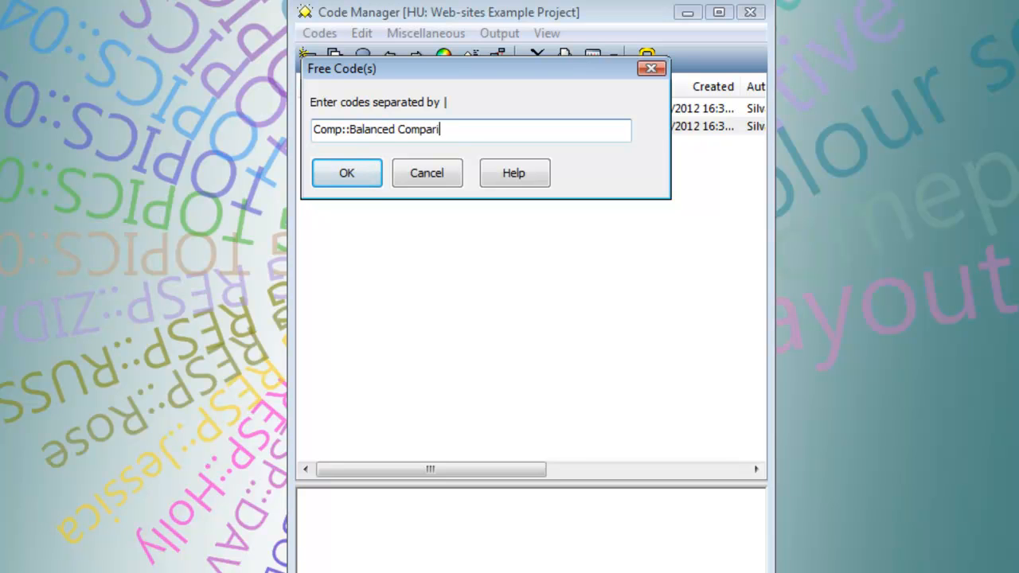
click(331, 178)
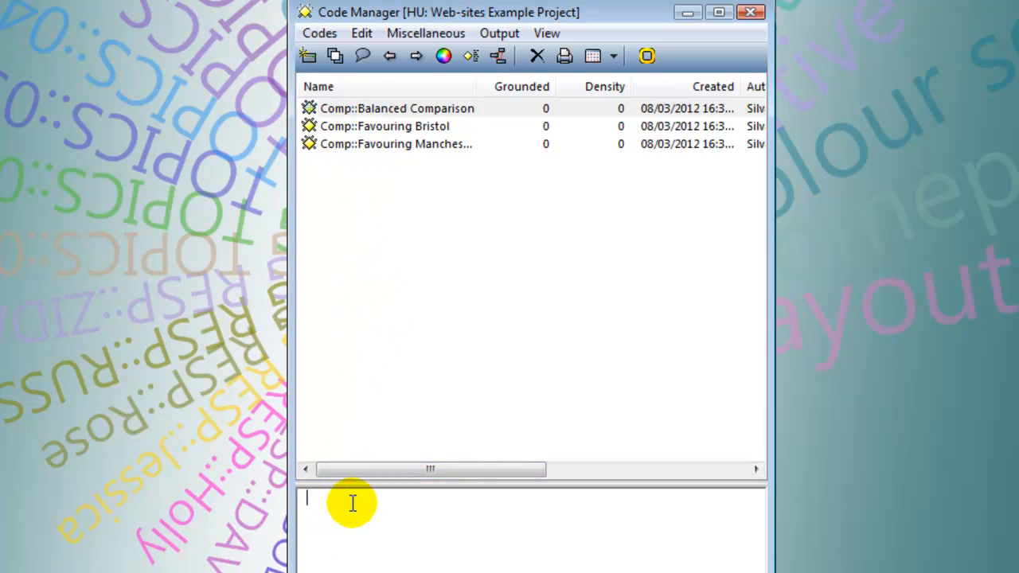
- Comment the Comp::Balanced Comparison code with "Statements that are making a balanced comparison of the two web-sites" and close the Code Manager
click(312, 110)
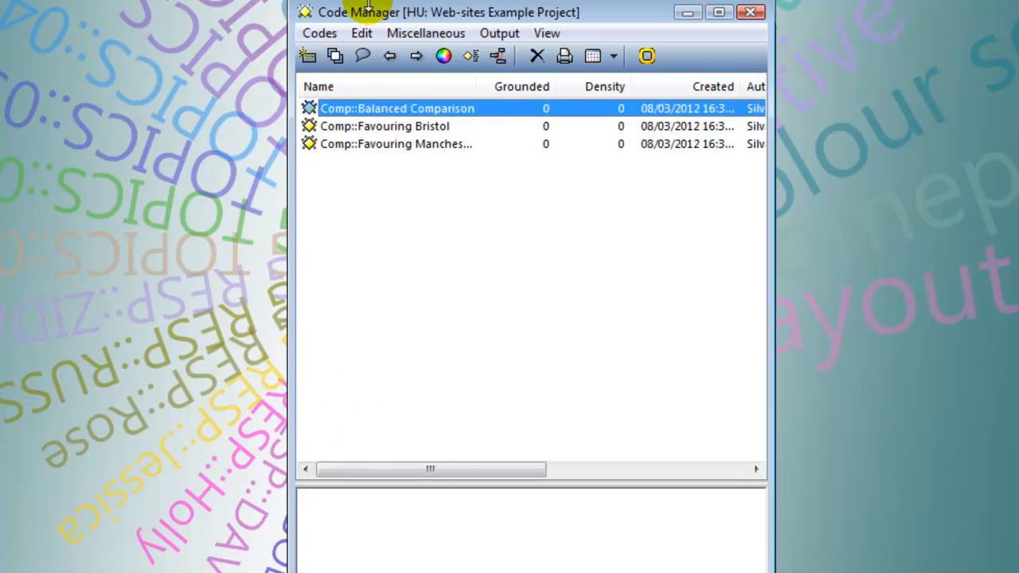
drag(368, 12, 372, 0)
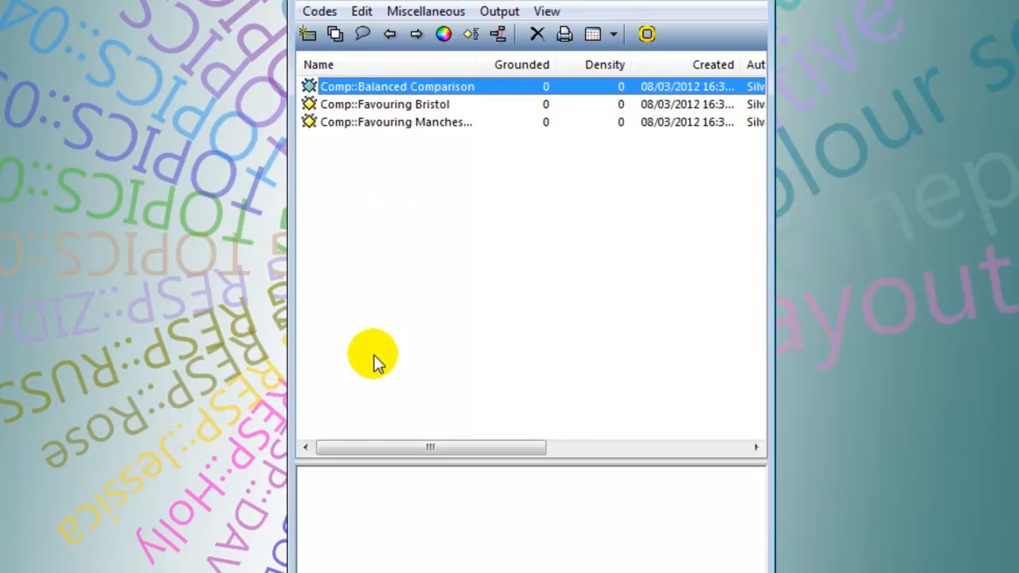
click(330, 492)
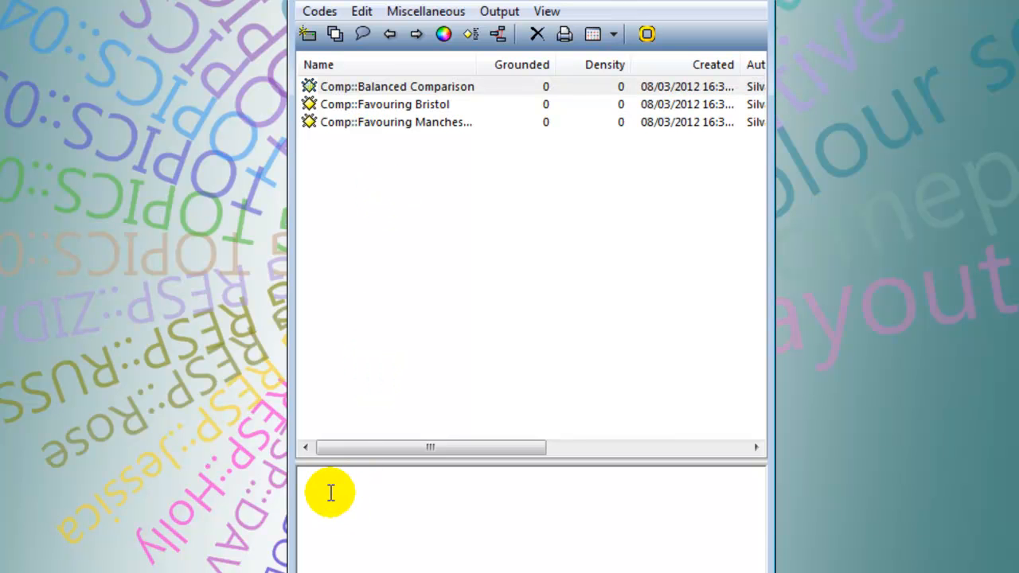
text(Statements that )
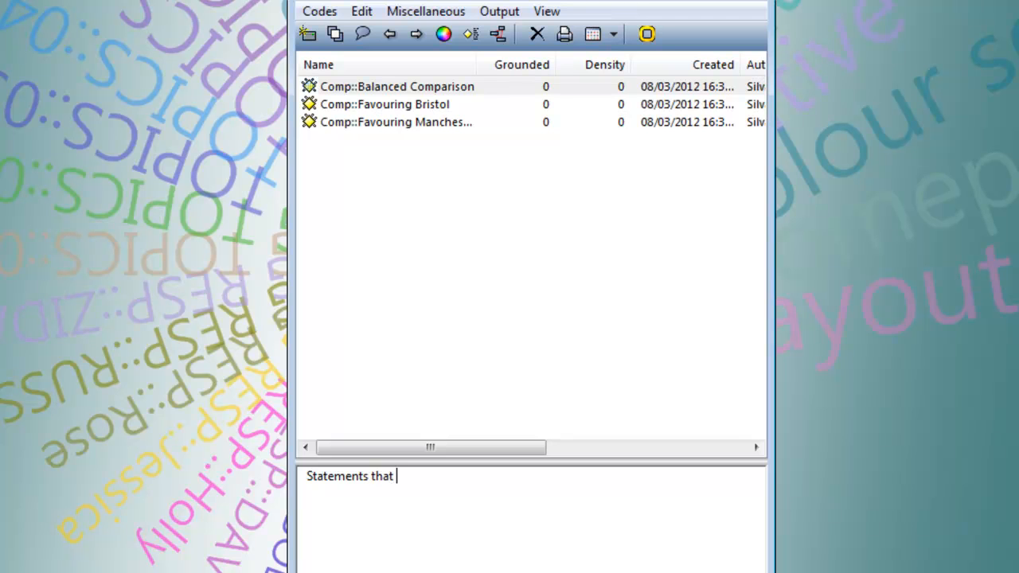
text(are making a b)
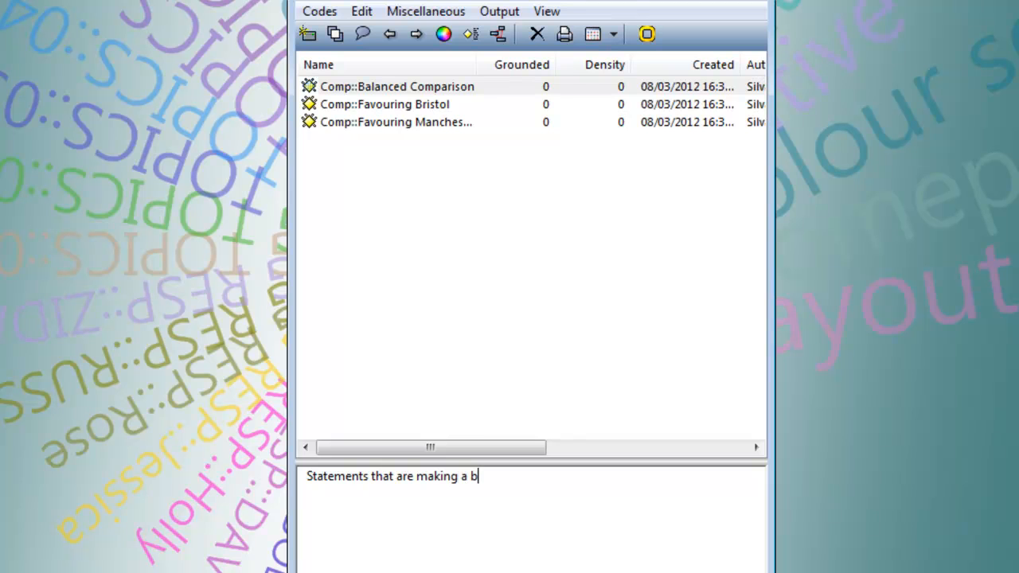
text(alanced comparison )
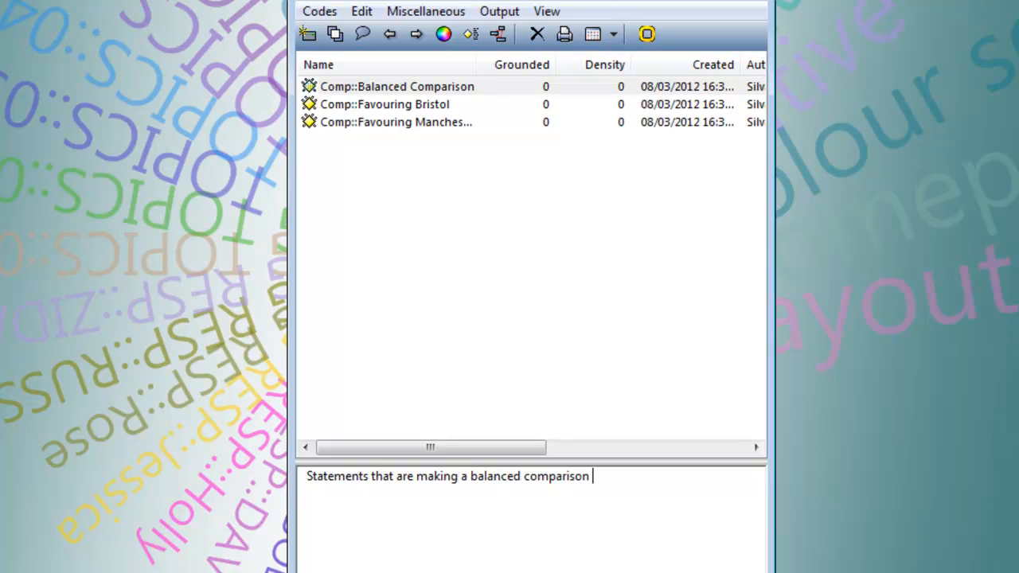
text(of the two web)
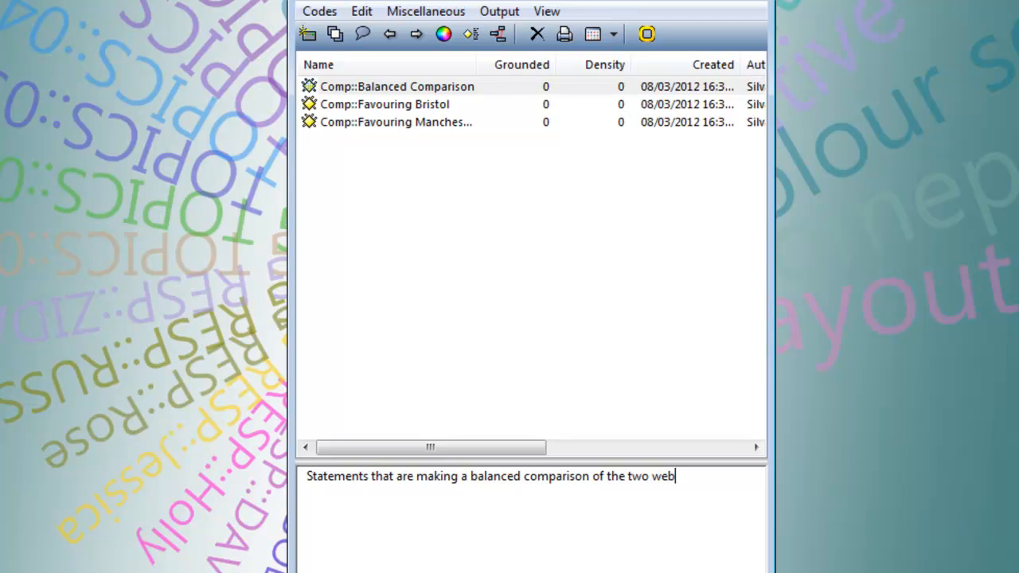
text(-sites)
click(358, 105)
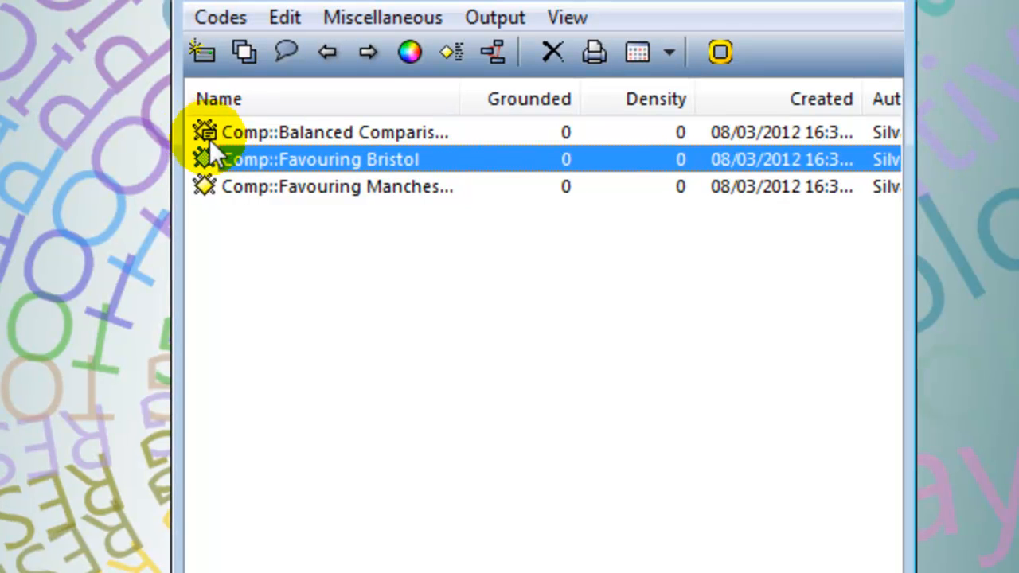
click(229, 132)
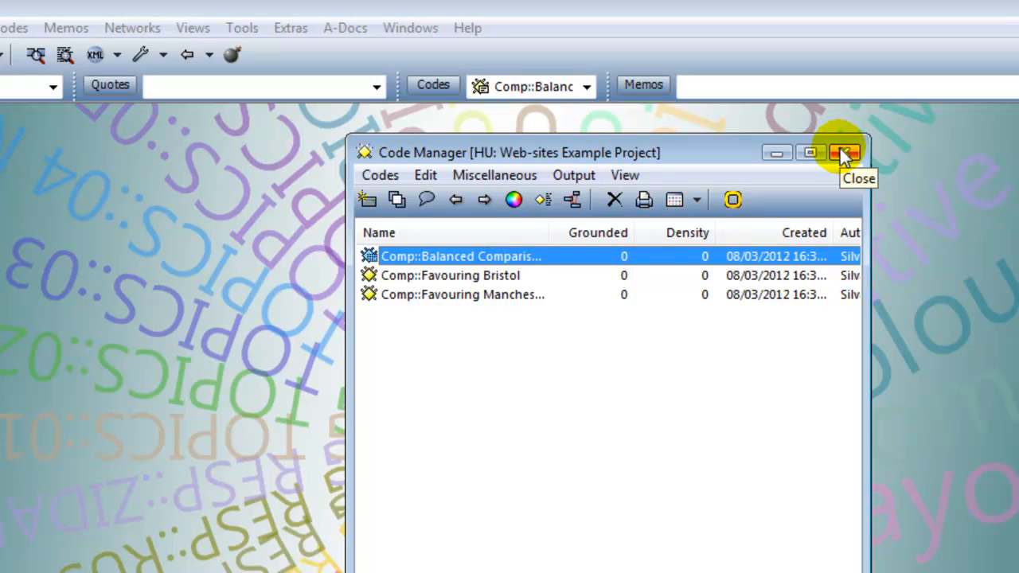
click(844, 153)
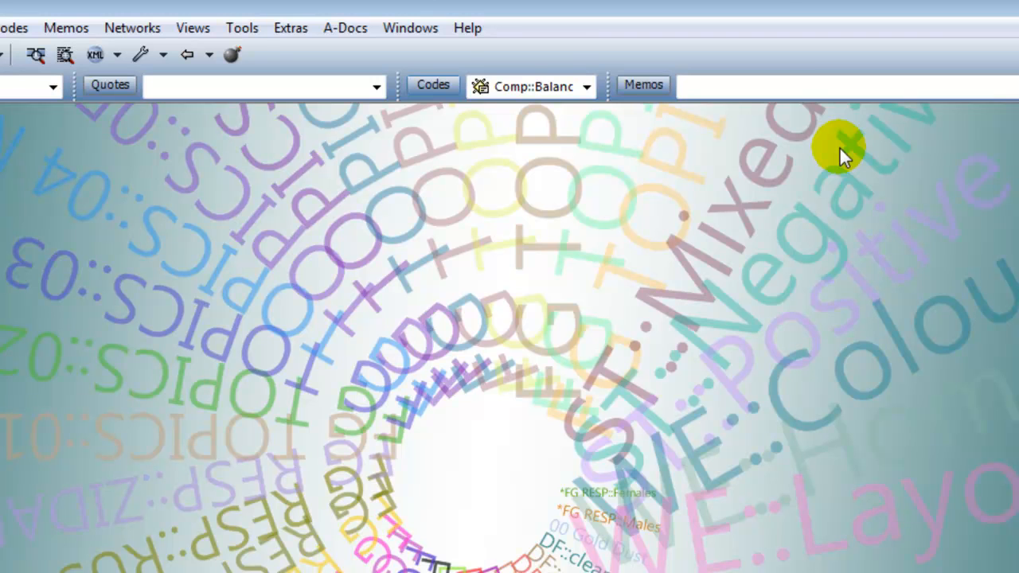
- Create a free memo and title it "Research Journal"
click(58, 28)
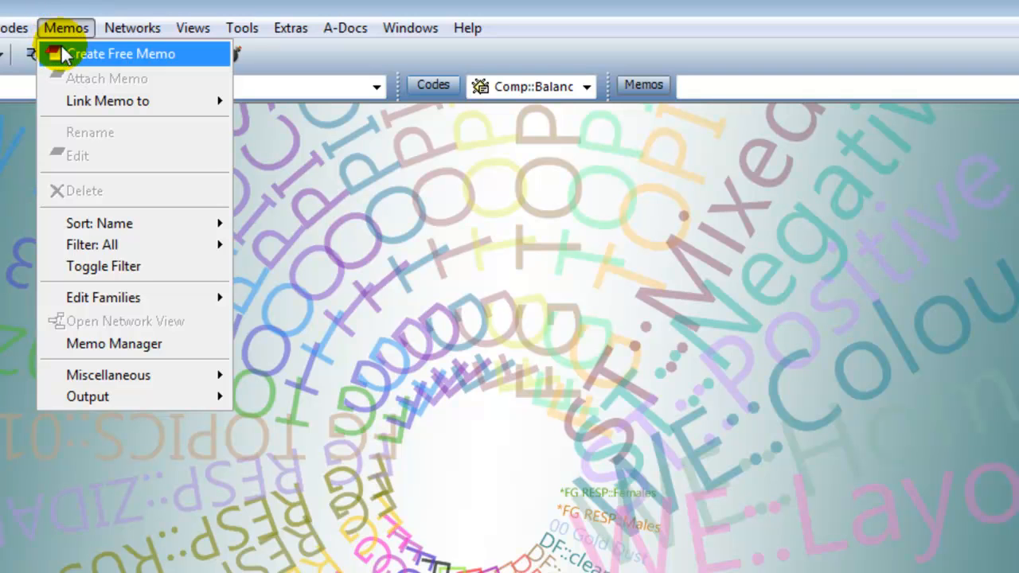
click(54, 53)
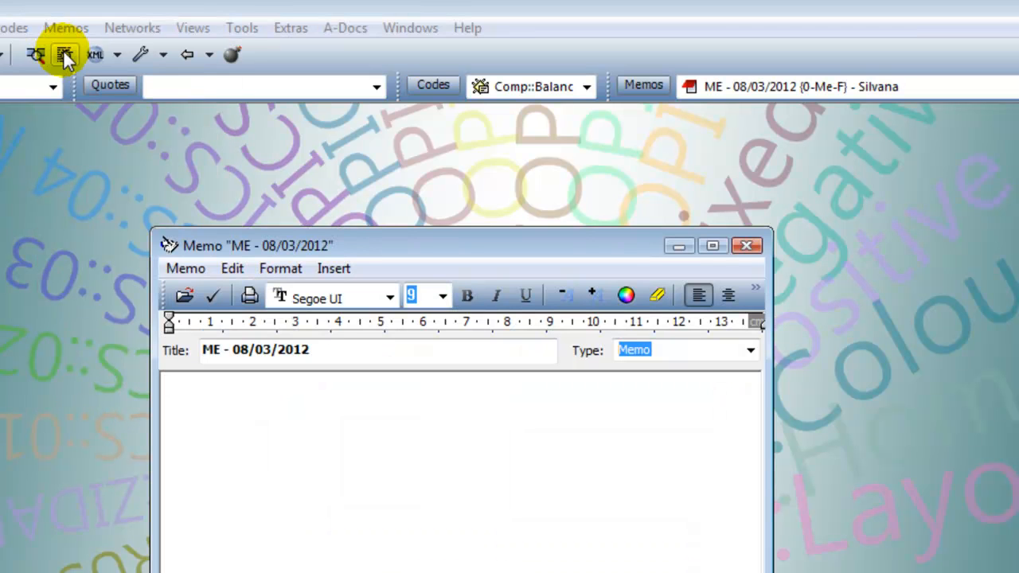
click(310, 351)
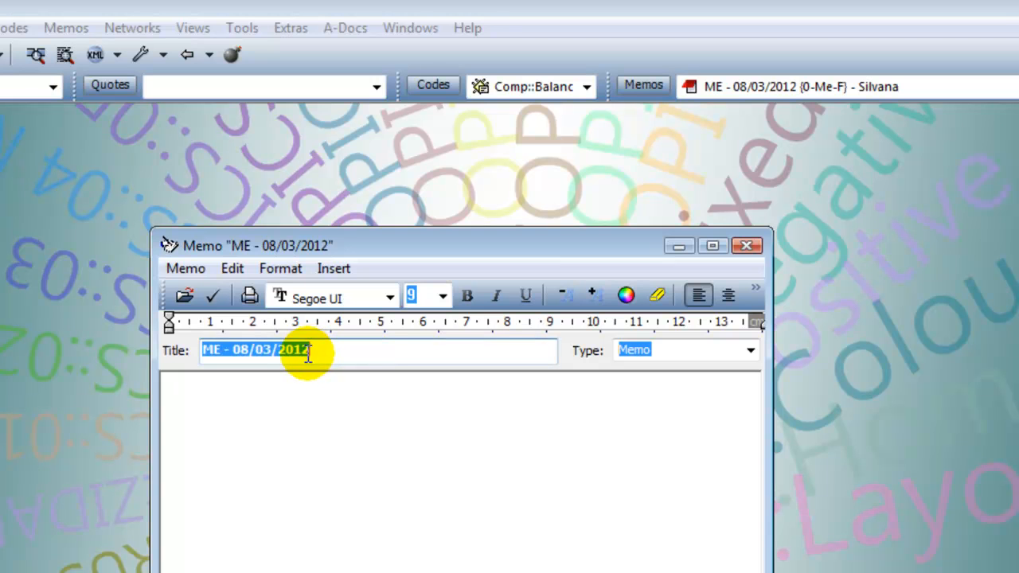
text(Rese)
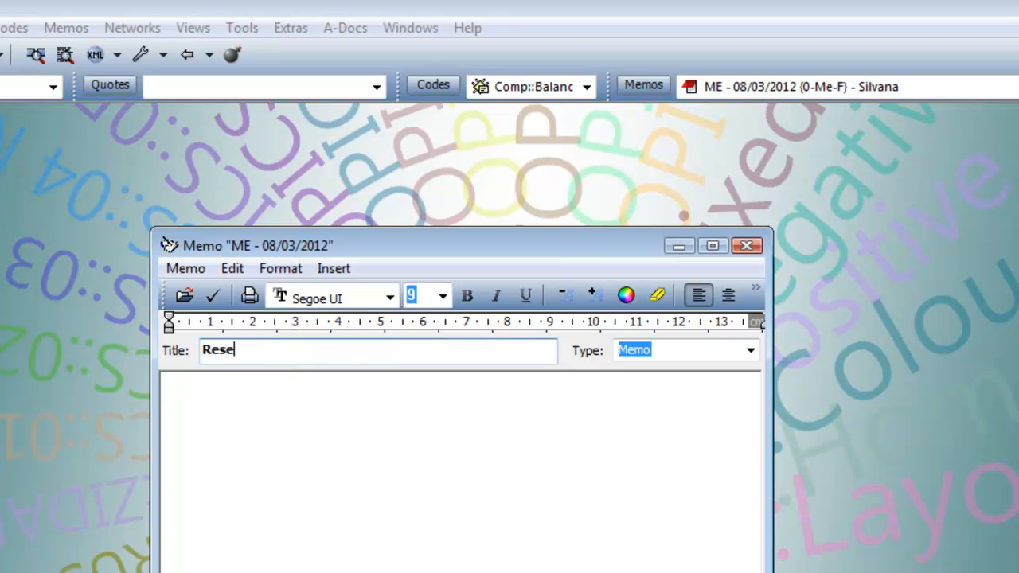
text(arch Journal)
- Set the type of the Research Journal memo to "Method"
click(750, 350)
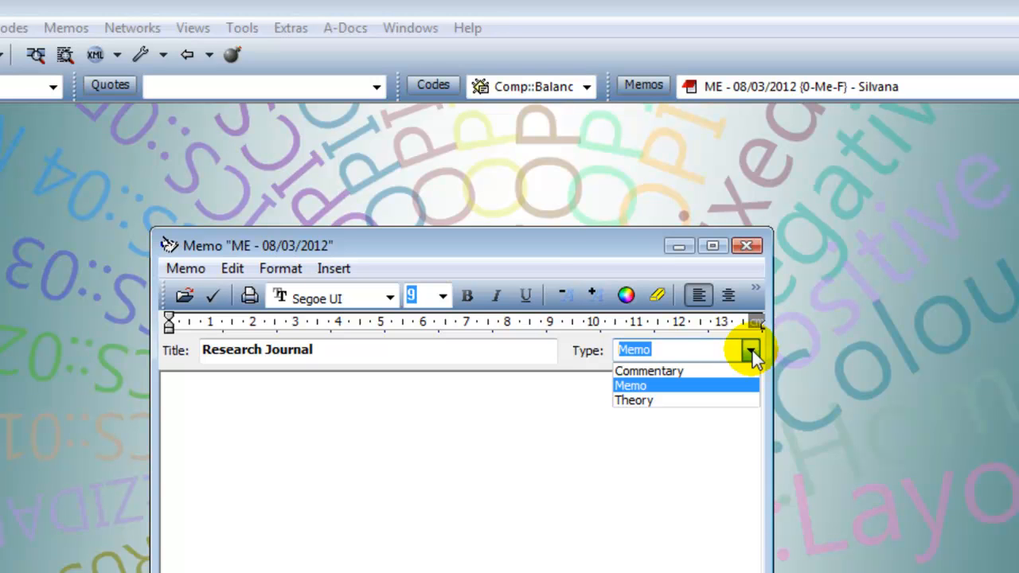
click(752, 350)
text(Method)
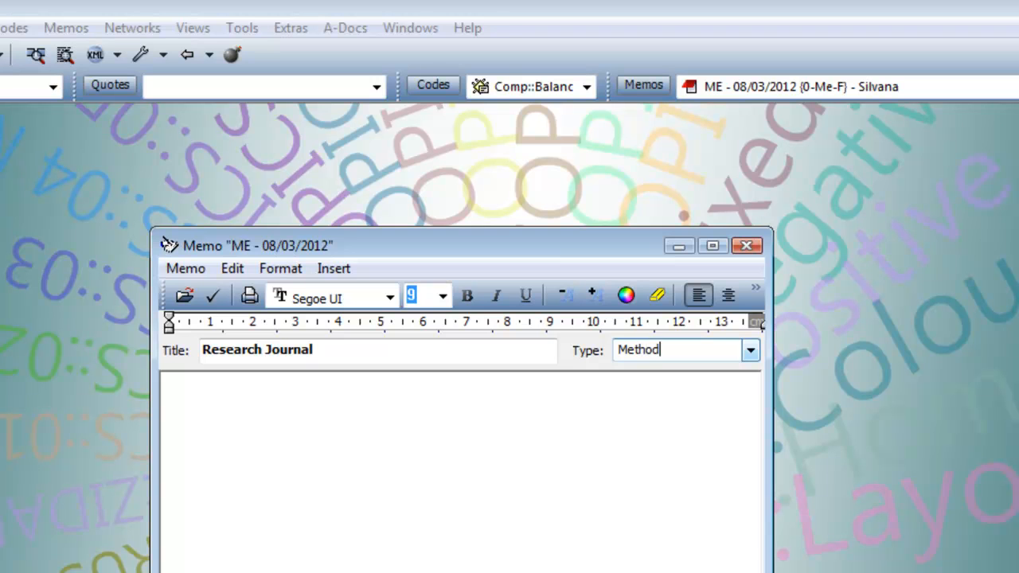
- Insert the current date and time at the start of the memo's body and begin a new line below it
click(207, 407)
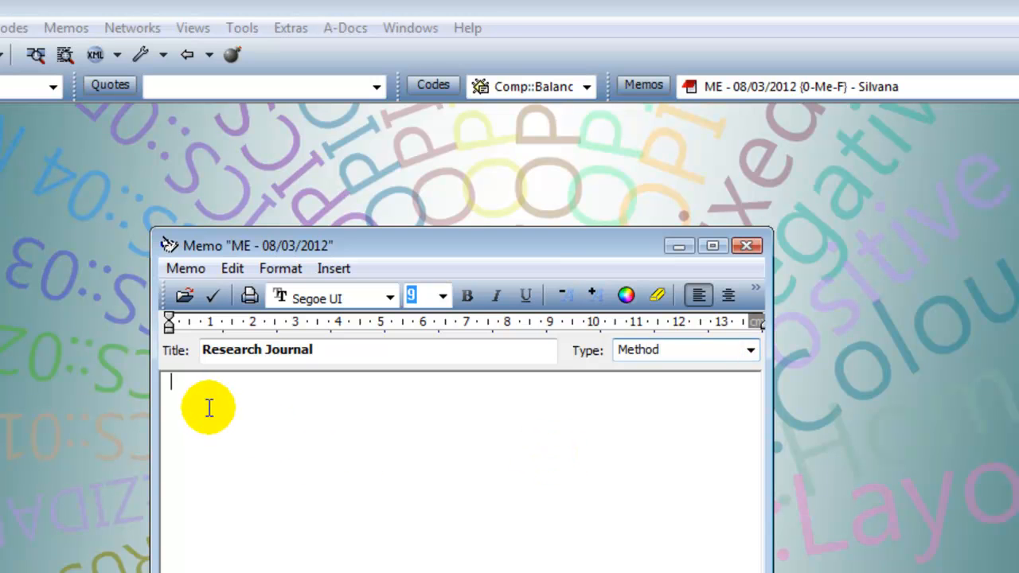
click(352, 268)
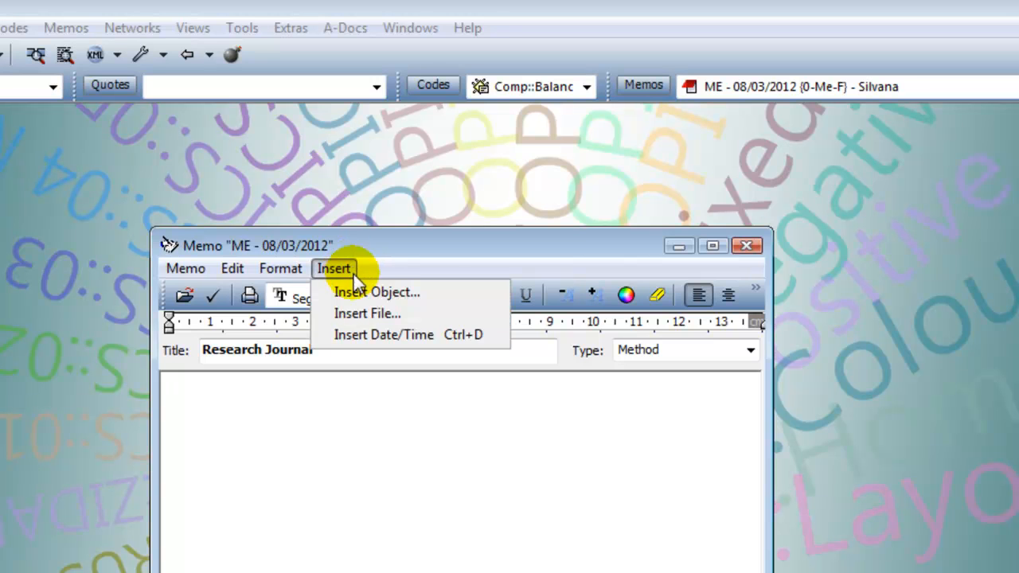
click(485, 336)
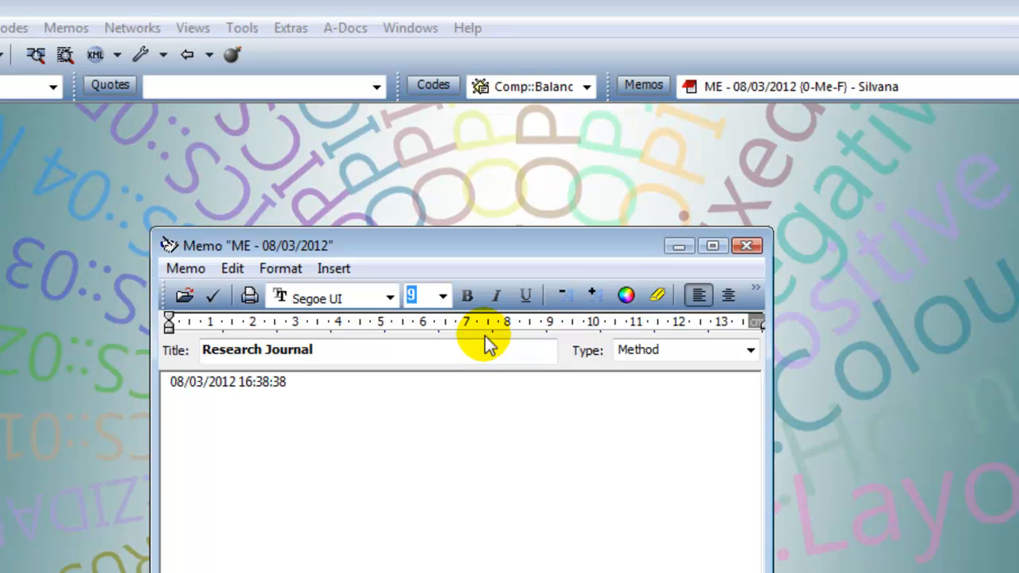
key(Return)
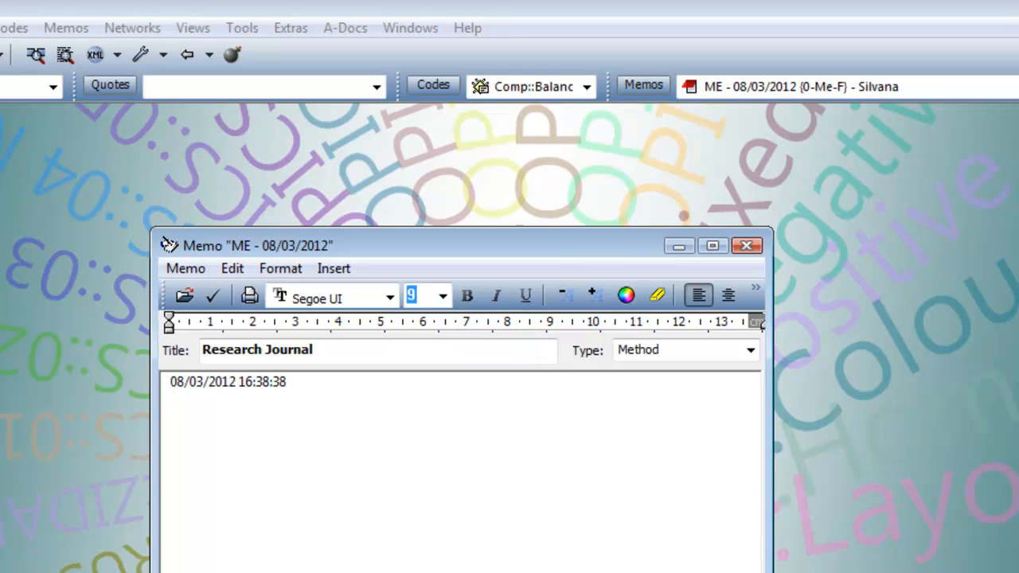
- Write "I have set up the document families for this project and have started to create codes that I know I will be using." and save the memo
text(I have set up)
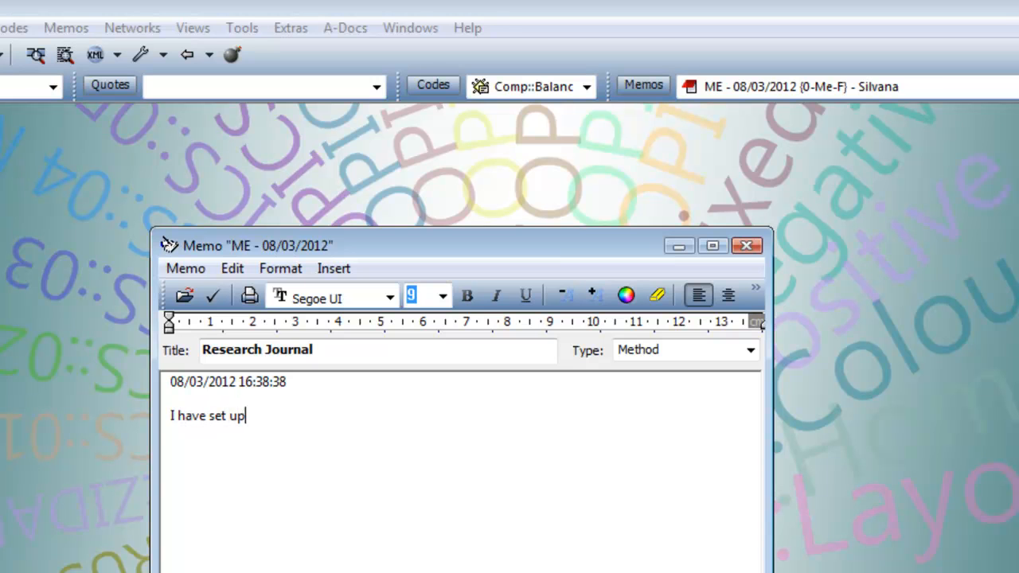
text( the documen)
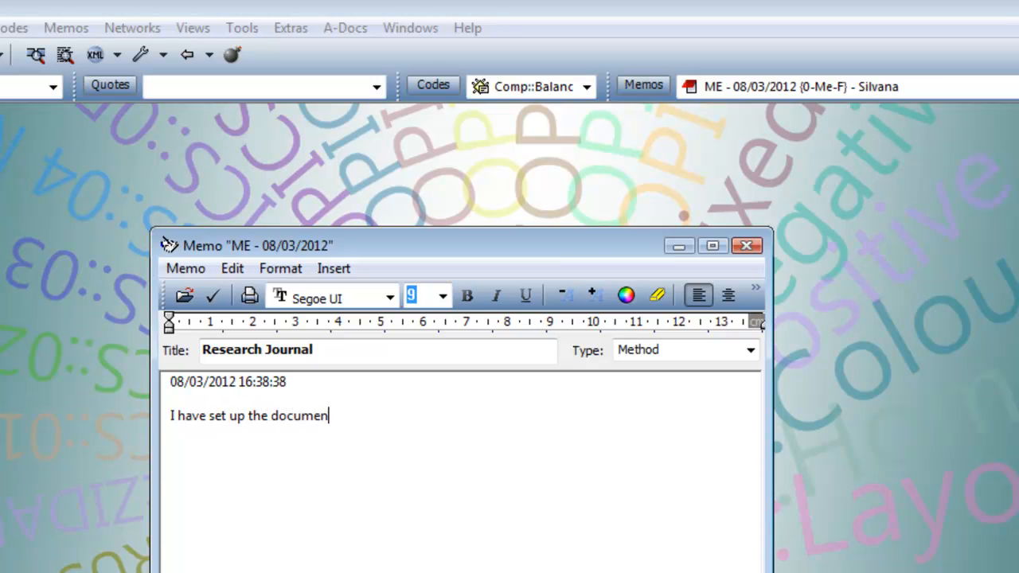
text(t families for this projec)
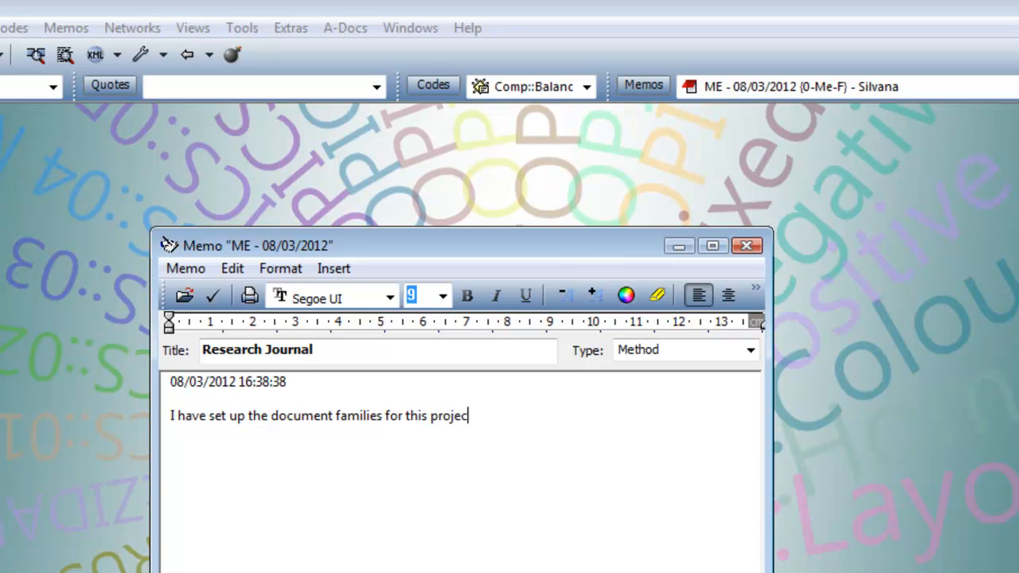
text(t and have started)
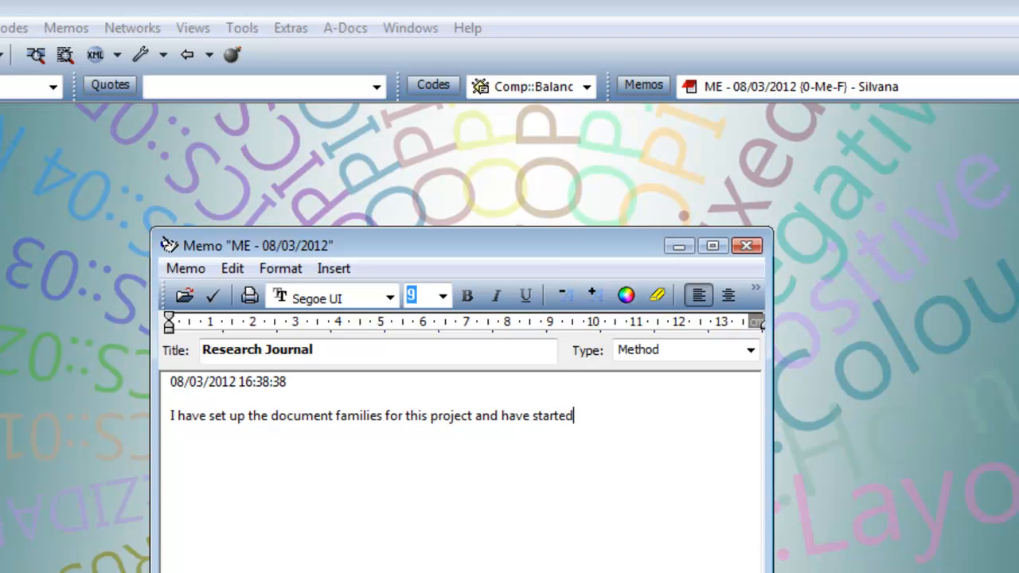
text( to create codes)
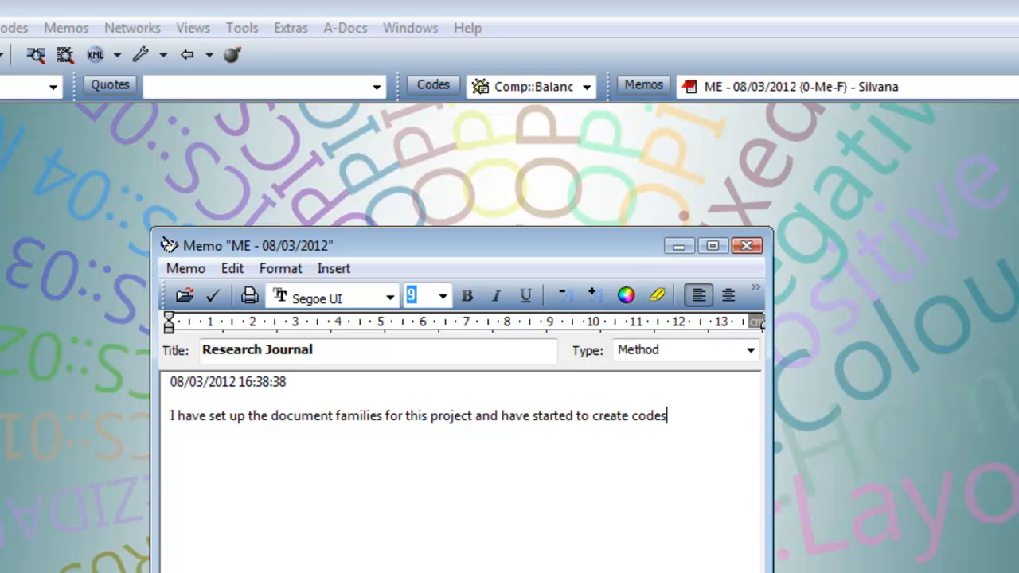
text( that I know)
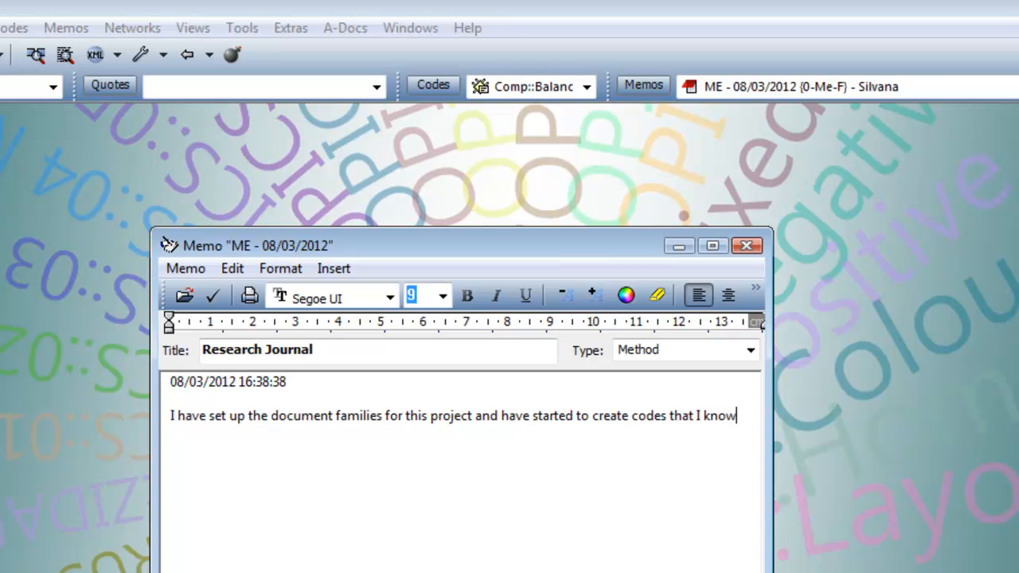
text( I will be using.)
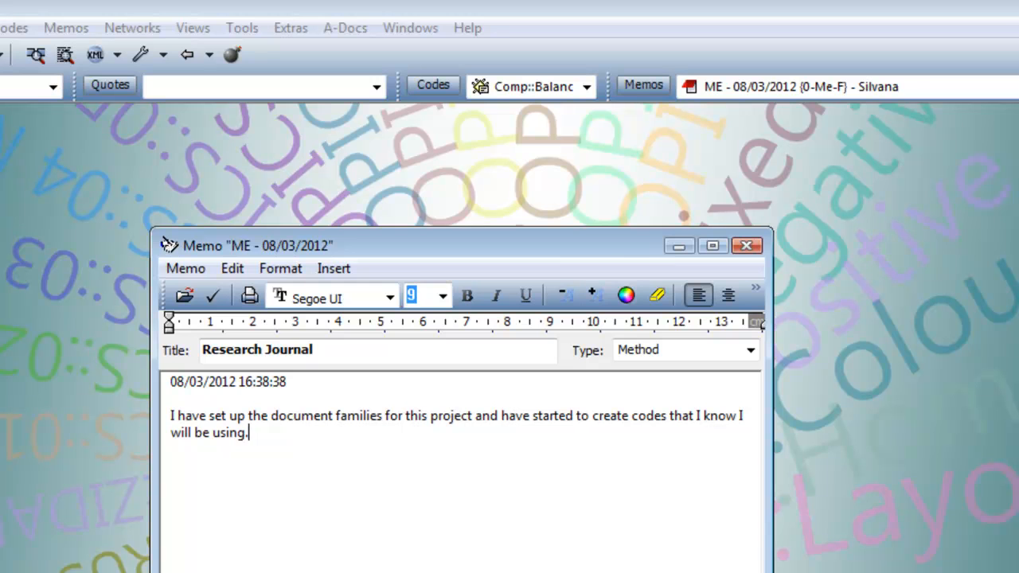
click(746, 246)
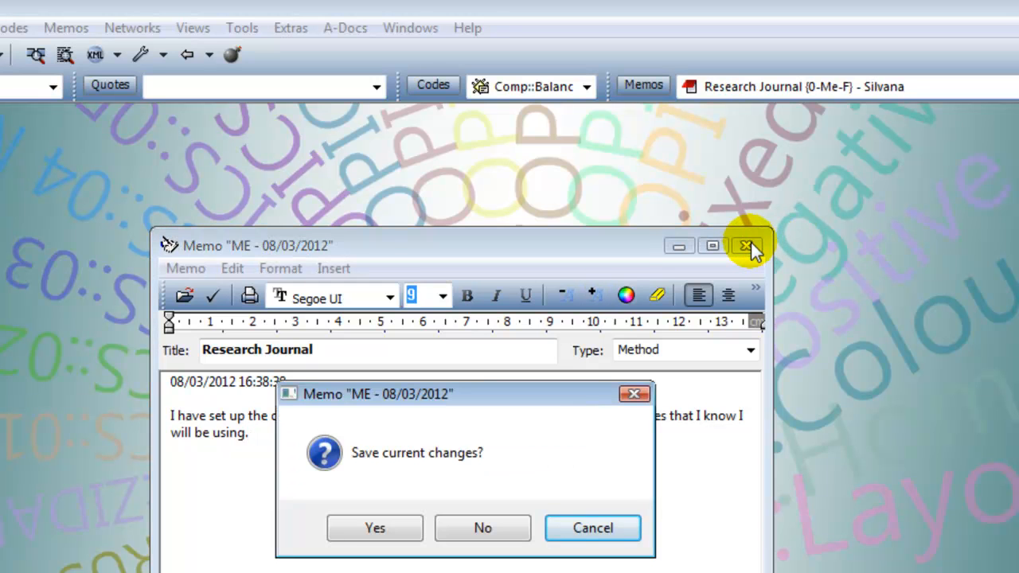
click(381, 533)
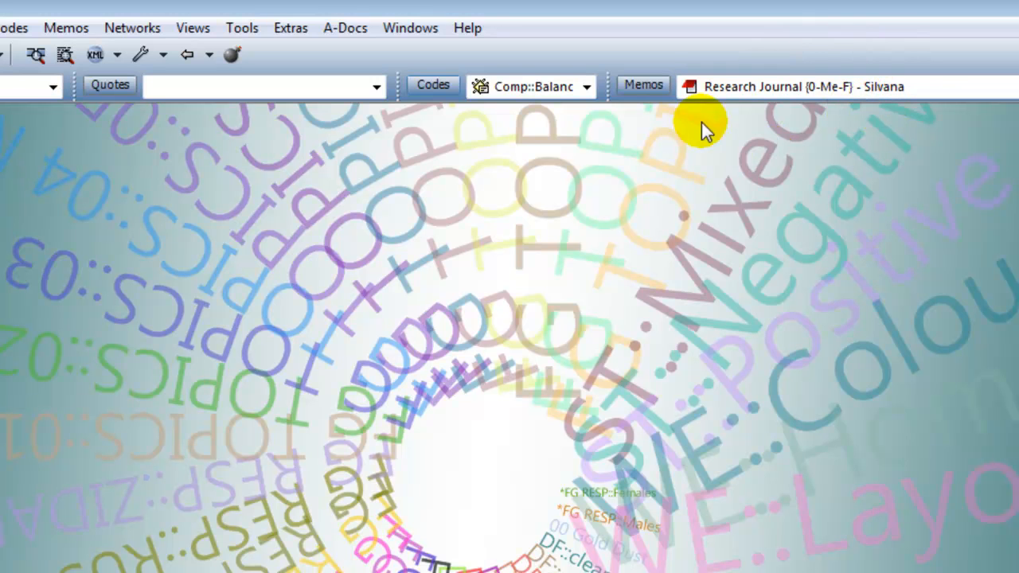
- Reopen the Research Journal memo from the Memo Manager and insert a new date and time stamp below the existing entry
click(655, 86)
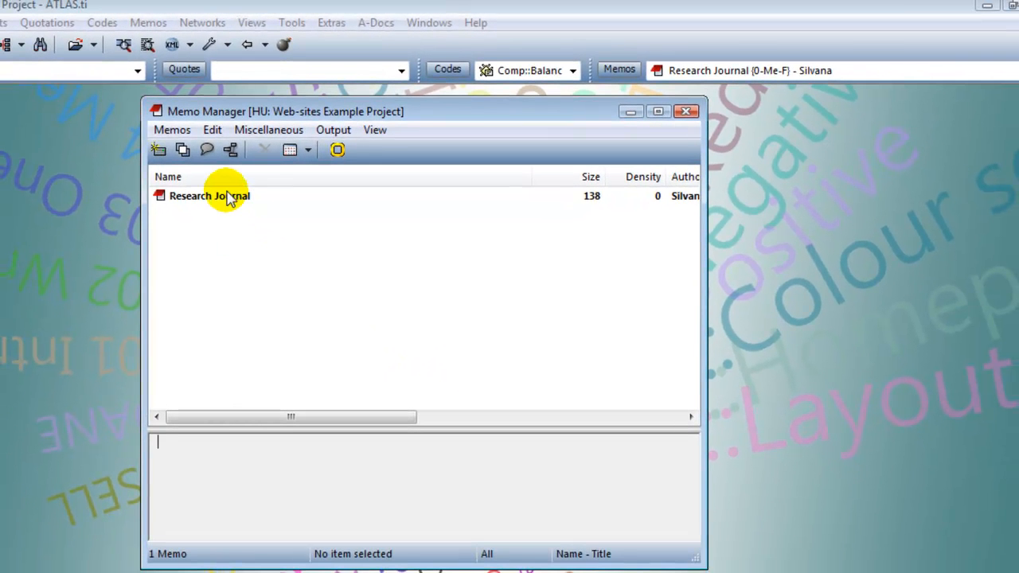
click(162, 241)
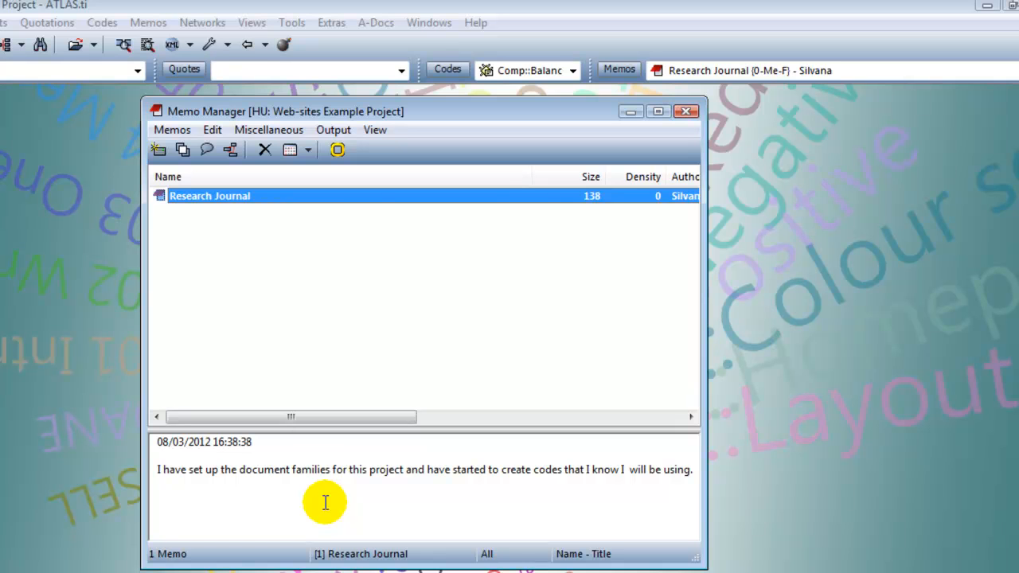
double_click(239, 199)
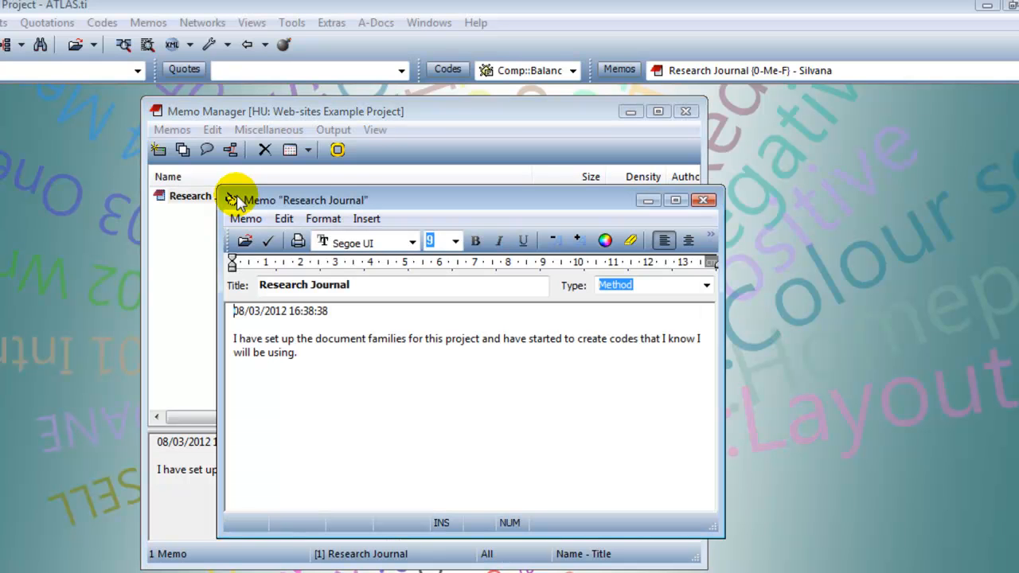
click(322, 354)
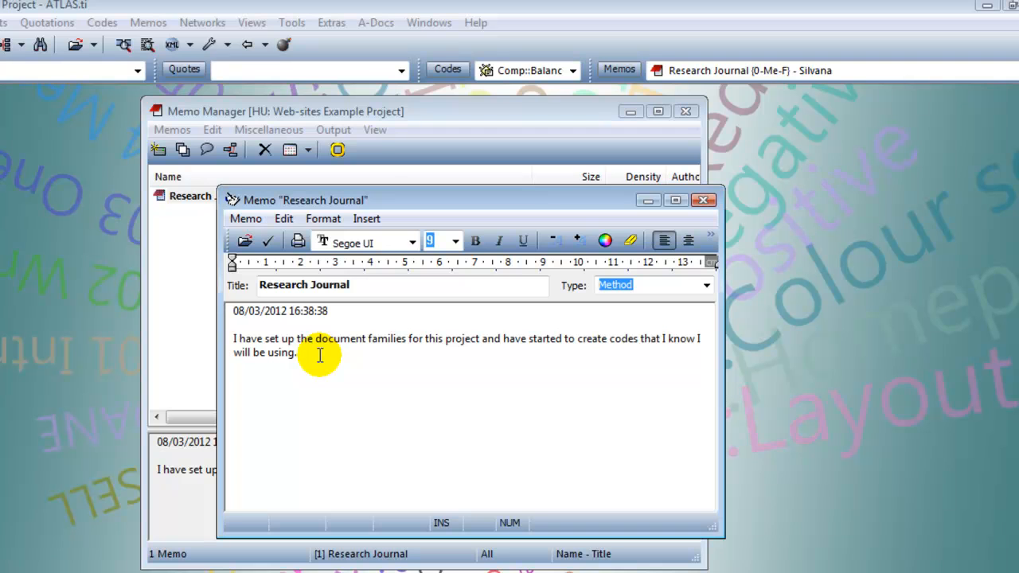
key(Return)
key(Return)
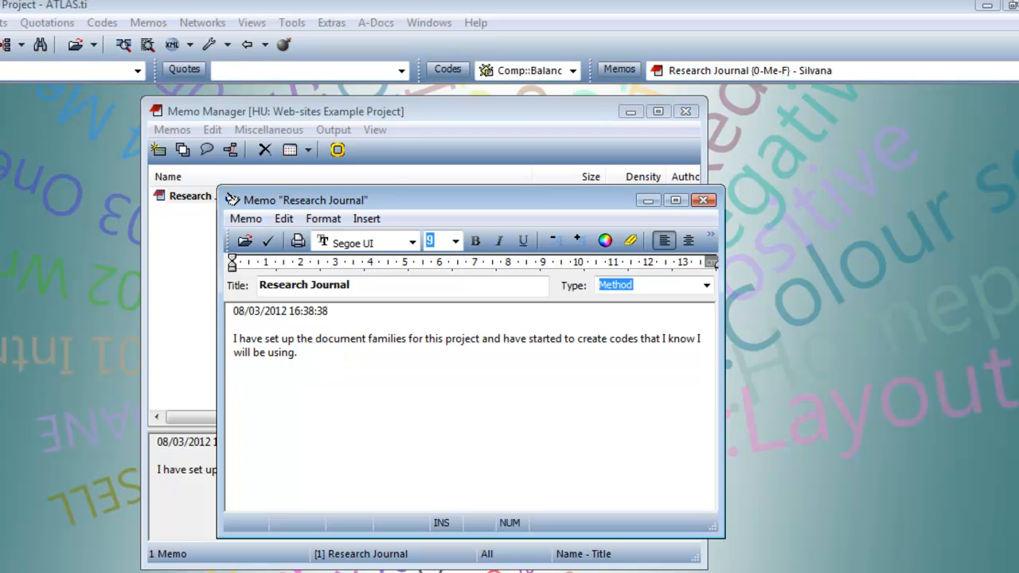
key(ctrl+d)
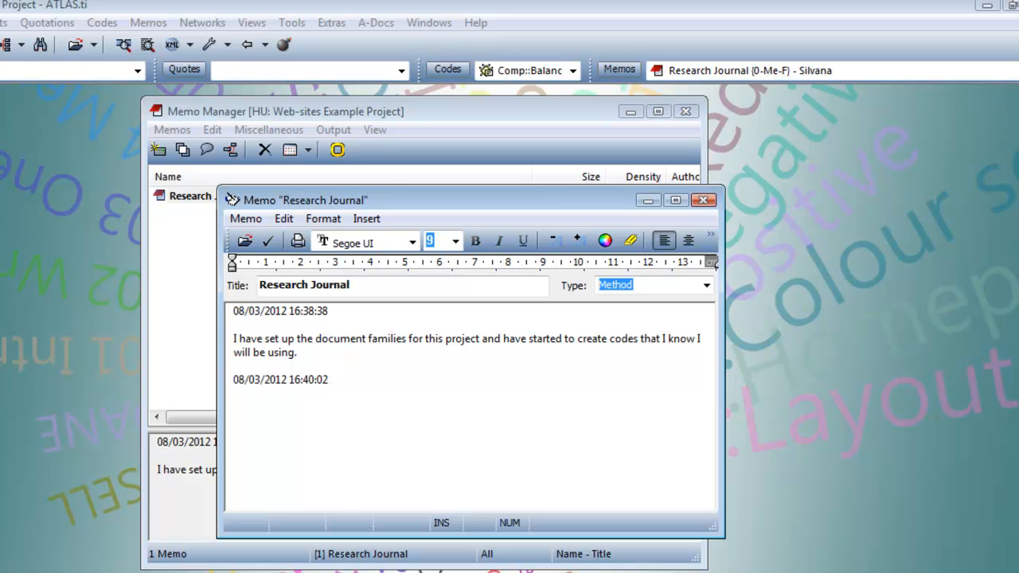
- Write "Use the editor because you have more options in terms of formatting your memo." below the new date stamp
key(Return)
key(Return)
text(Use the editor because yo)
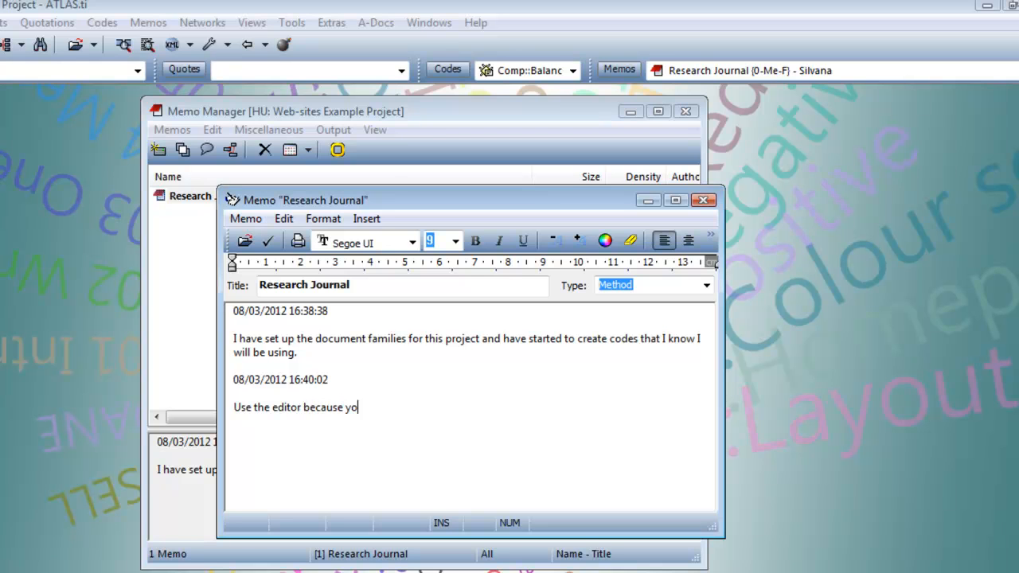
text(u have more options i n ter)
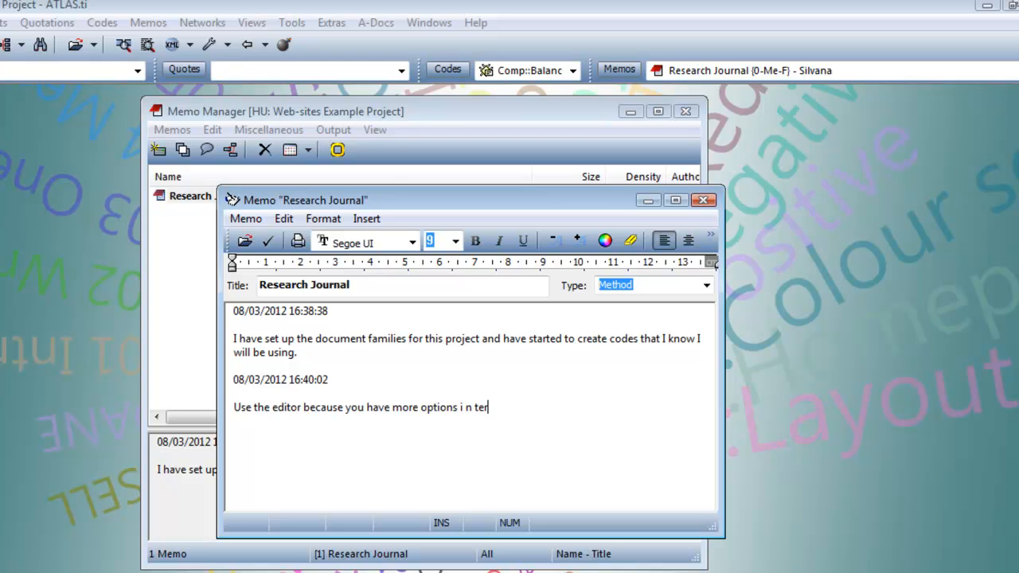
key(BackSpace)
key(BackSpace)
key(BackSpace)
key(BackSpace)
key(BackSpace)
key(BackSpace)
text(n terms of foram)
key(BackSpace)
key(BackSpace)
text(matting your)
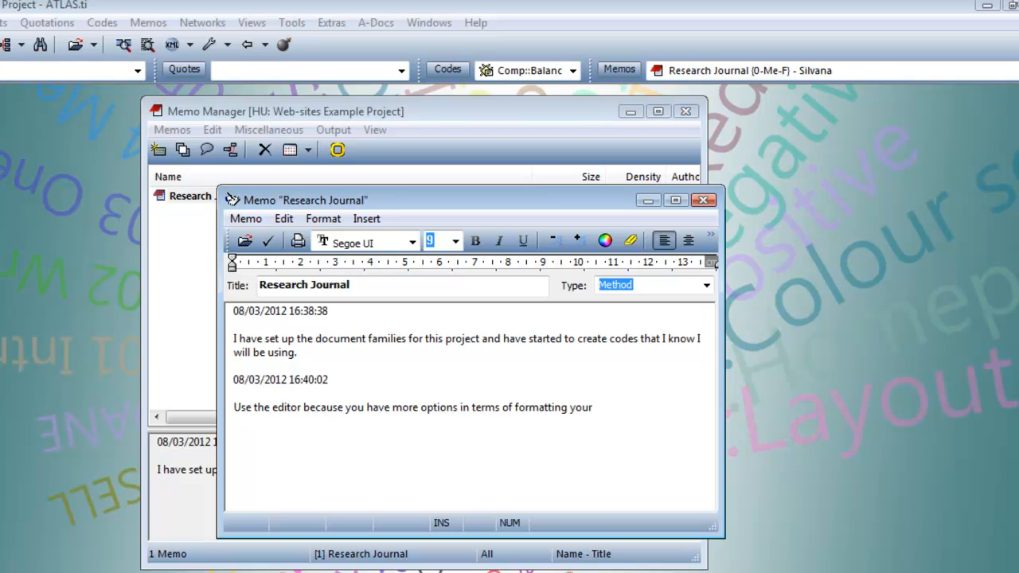
text( memo.)
- Check the memo editor's font choices, save and close the Research Journal memo, and close the Memo Manager
click(413, 242)
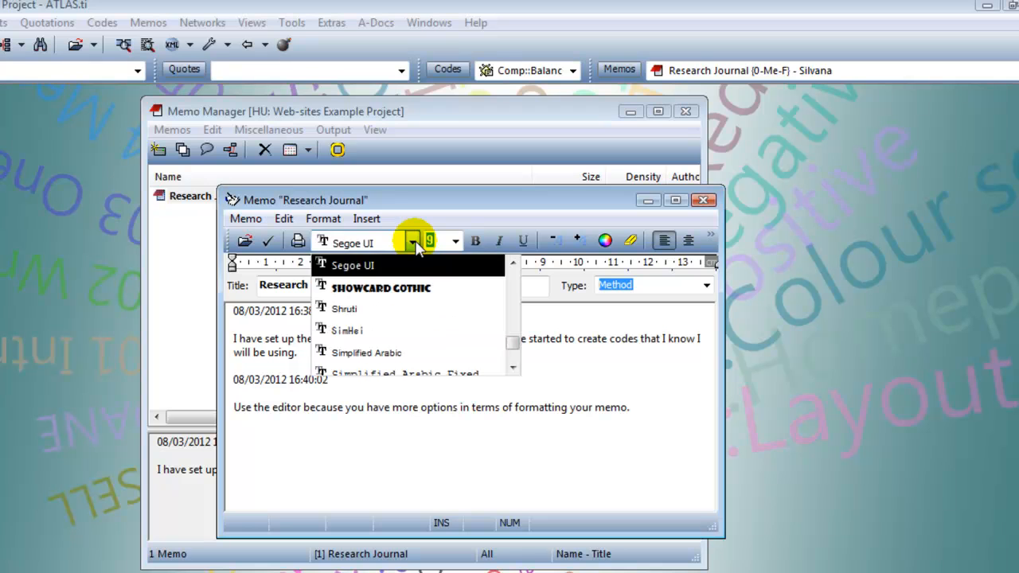
click(414, 243)
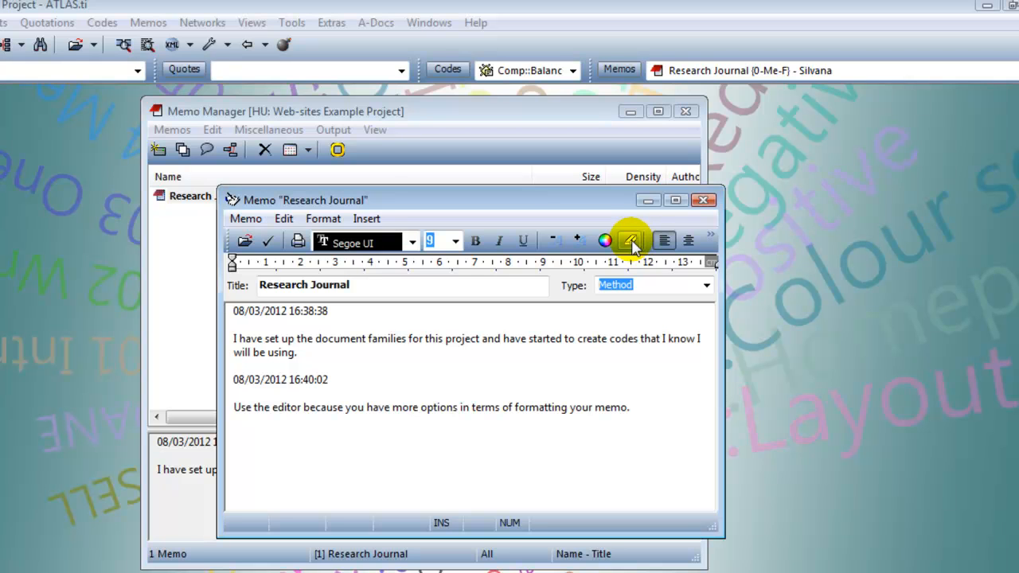
click(703, 200)
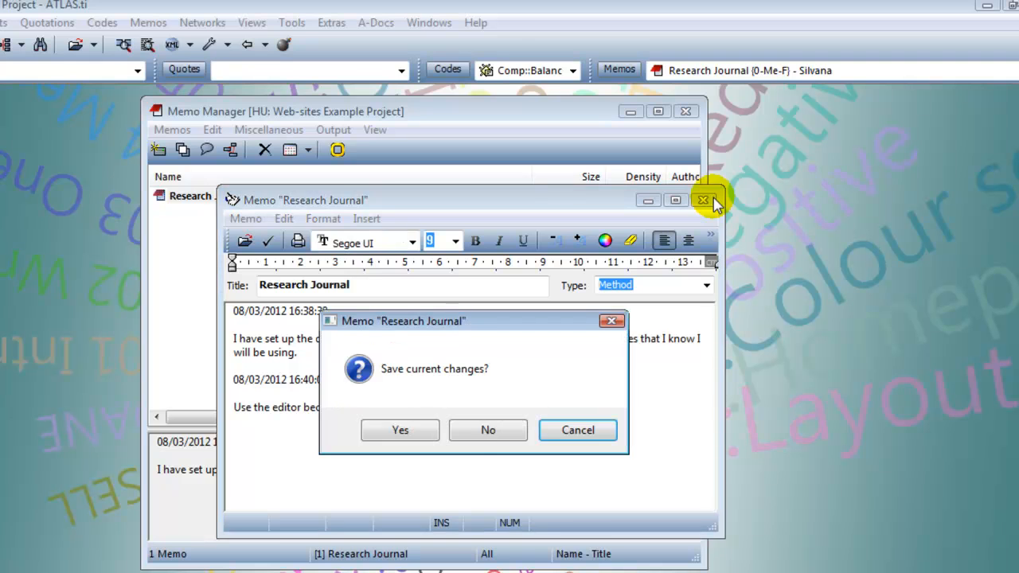
click(410, 430)
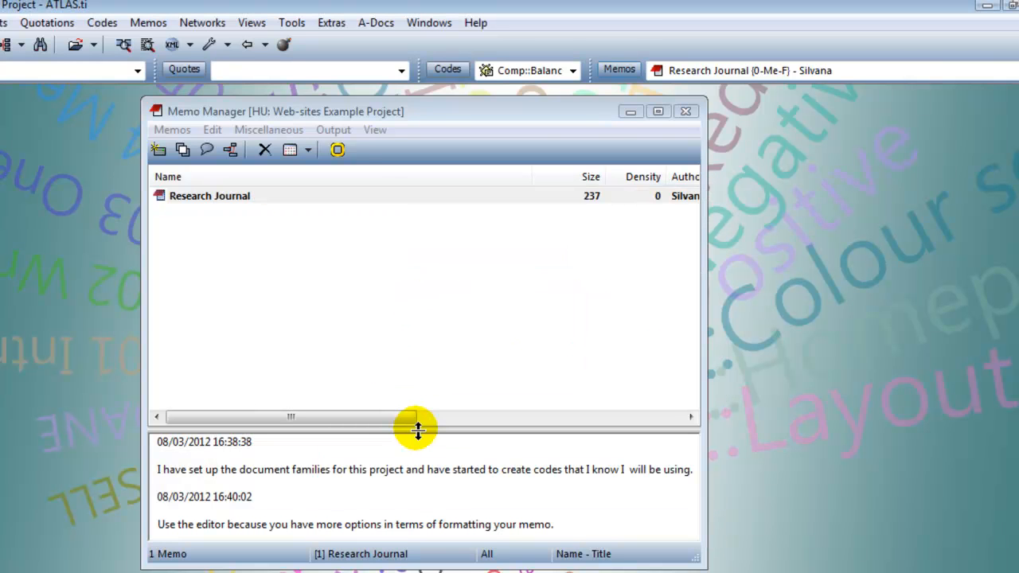
click(687, 112)
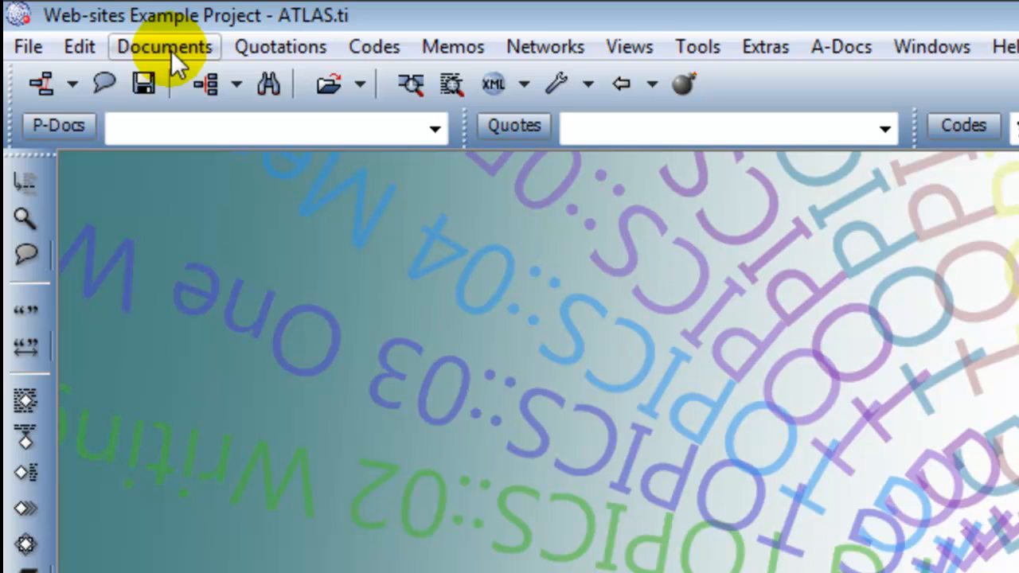
- Assign the first three Talk Aloud videos, two for Bristol and one for Manchester, from the Videos folder to the project
click(171, 51)
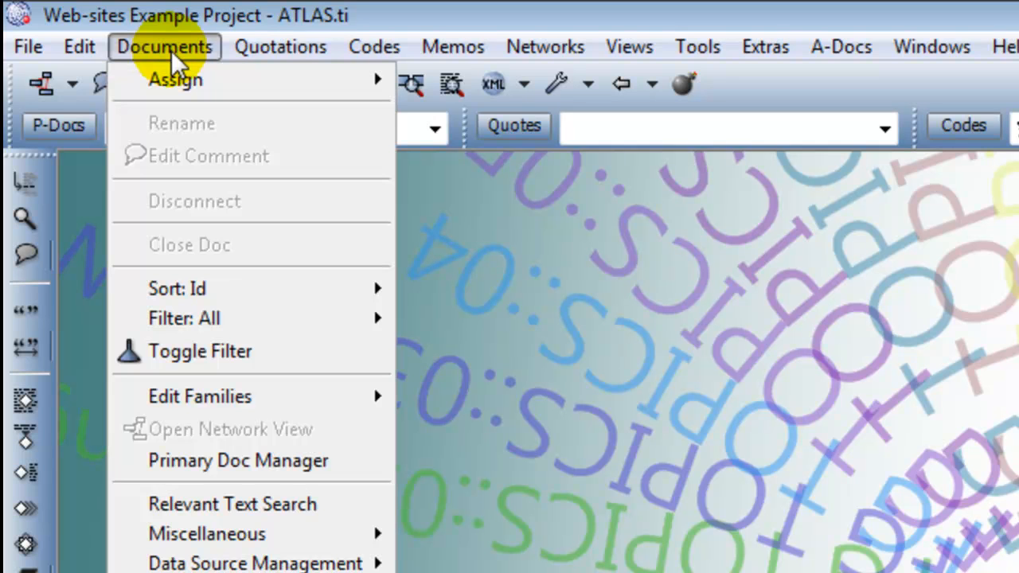
mouse_move(175, 78)
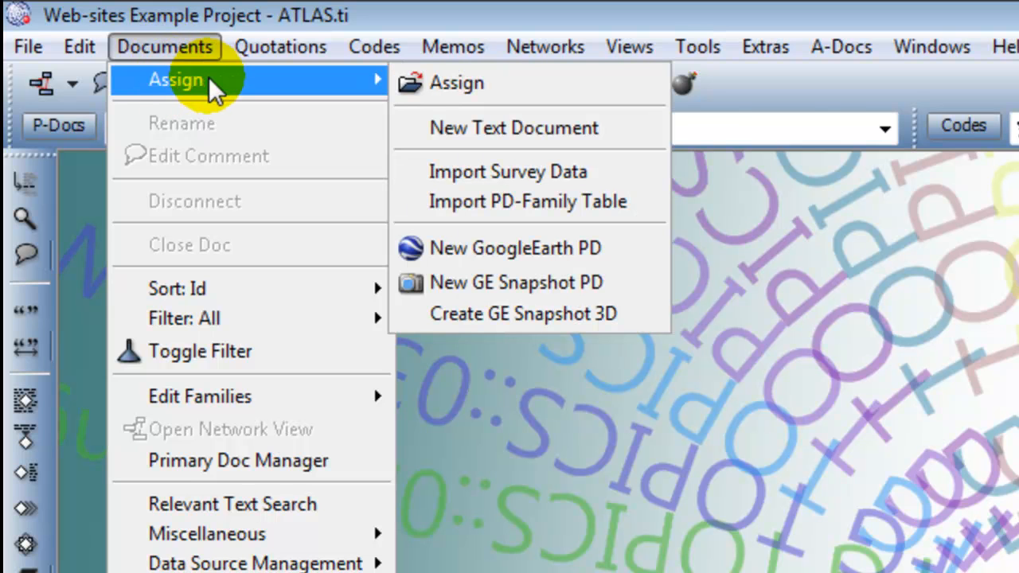
click(513, 88)
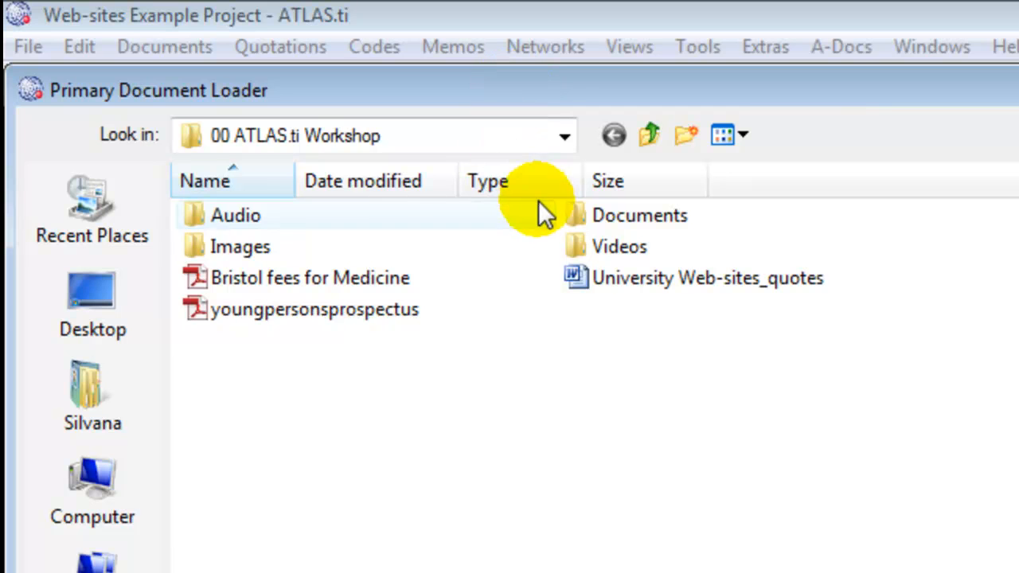
double_click(573, 242)
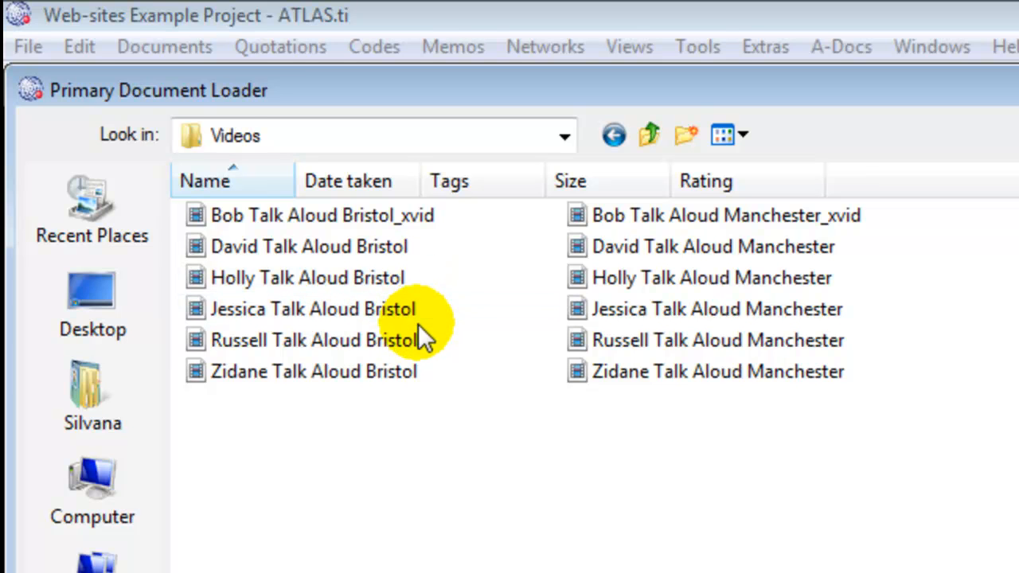
click(339, 212)
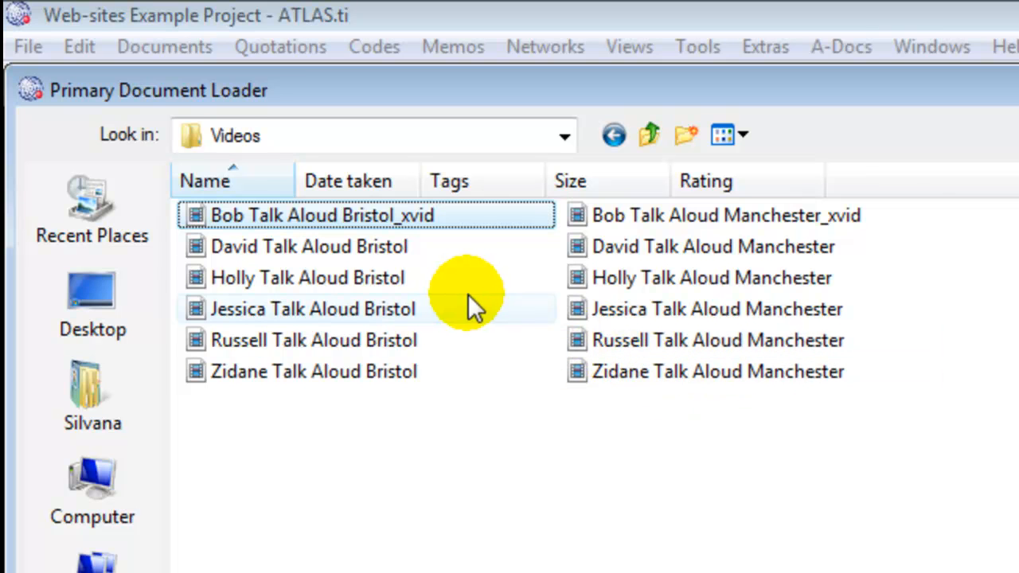
shift+click(394, 250)
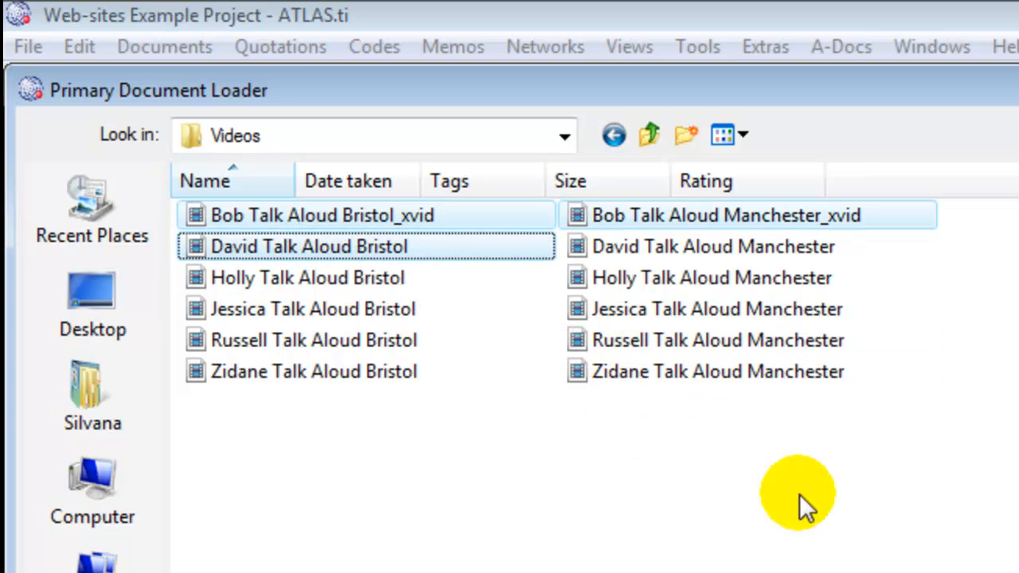
key(Return)
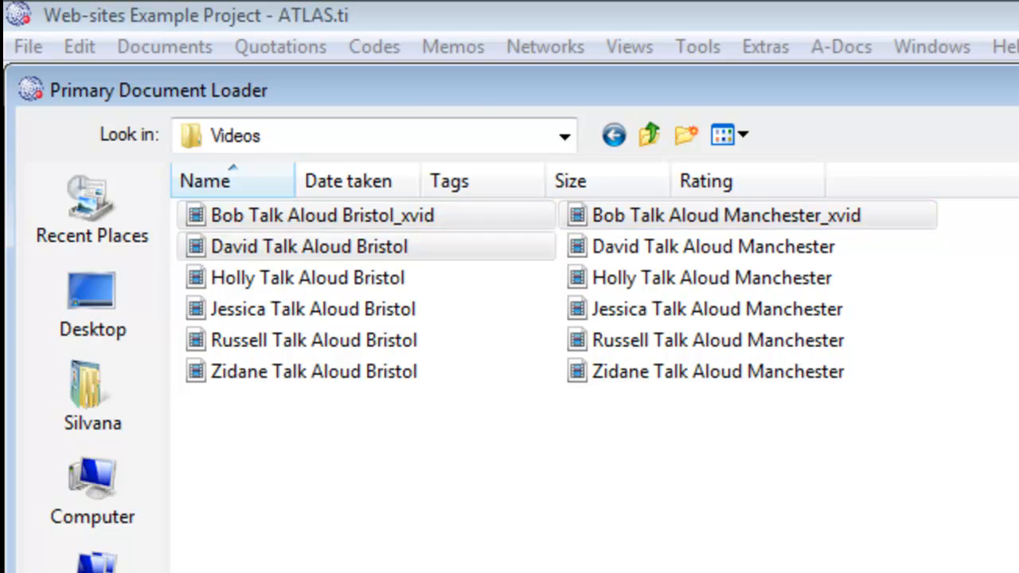
- Assign all four university home page images from the Images folder and check the document list in the Primary Doc Manager
click(162, 47)
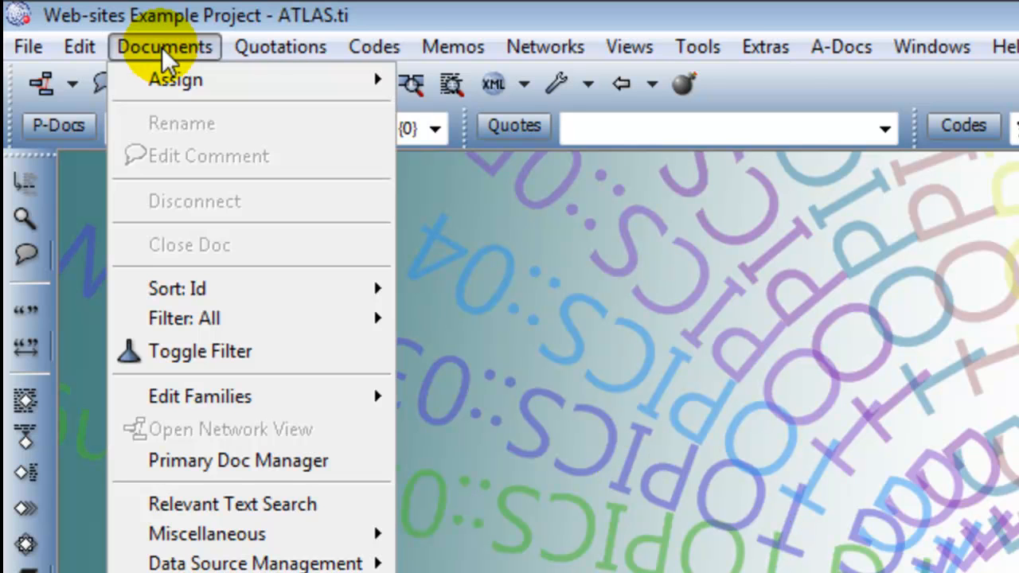
mouse_move(332, 79)
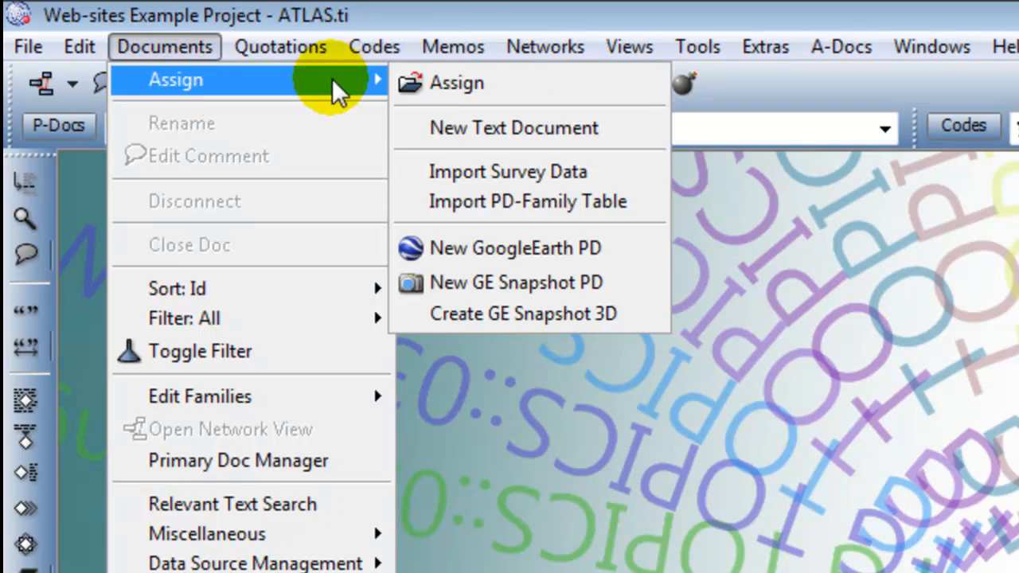
click(431, 81)
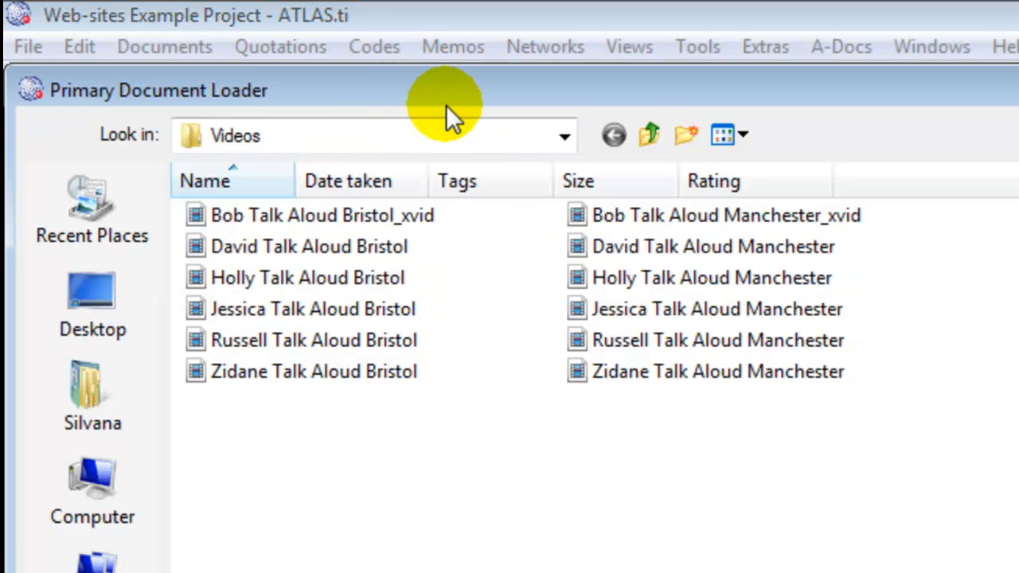
click(649, 135)
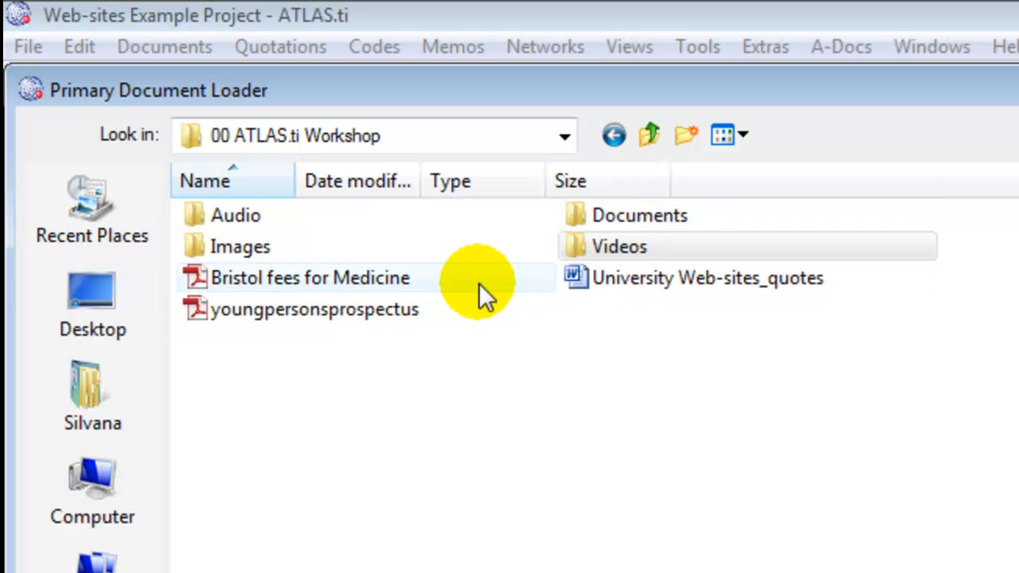
double_click(235, 256)
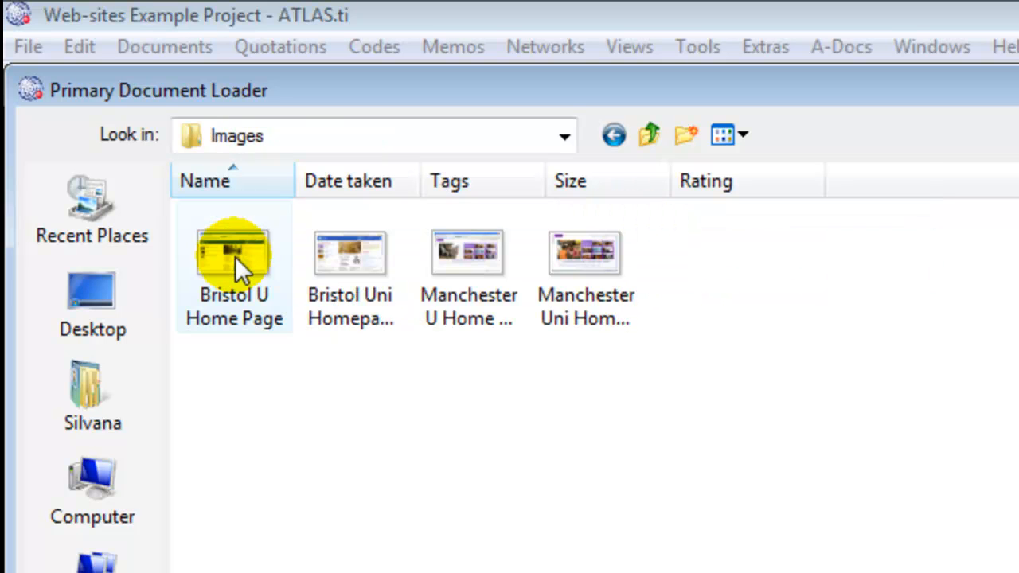
click(235, 256)
shift+click(596, 250)
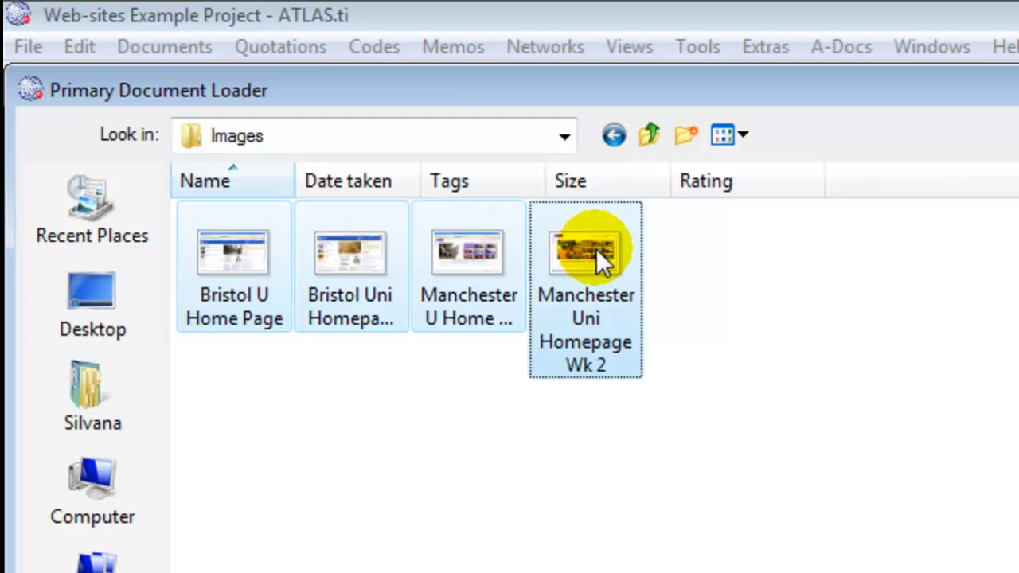
double_click(596, 249)
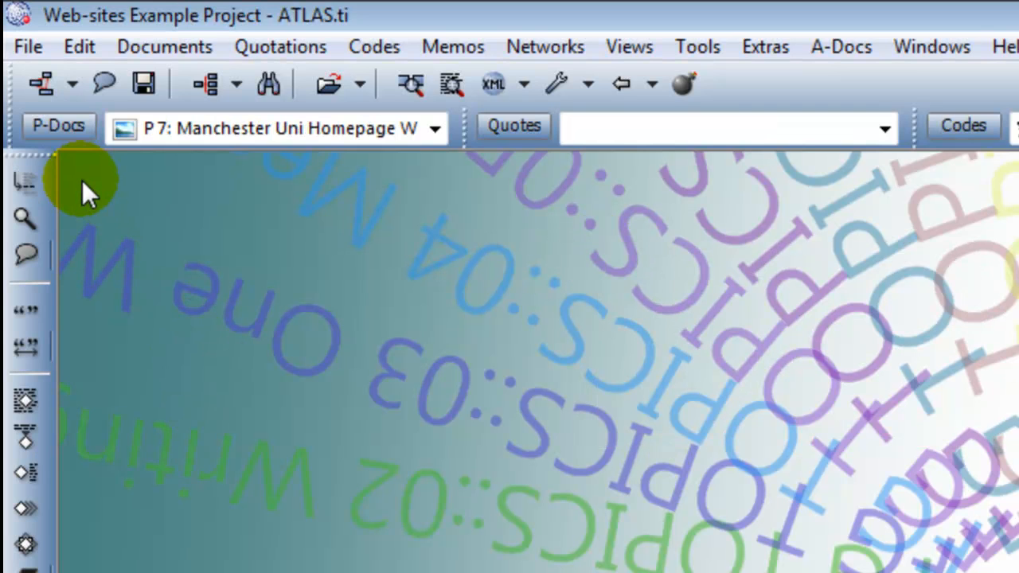
click(66, 126)
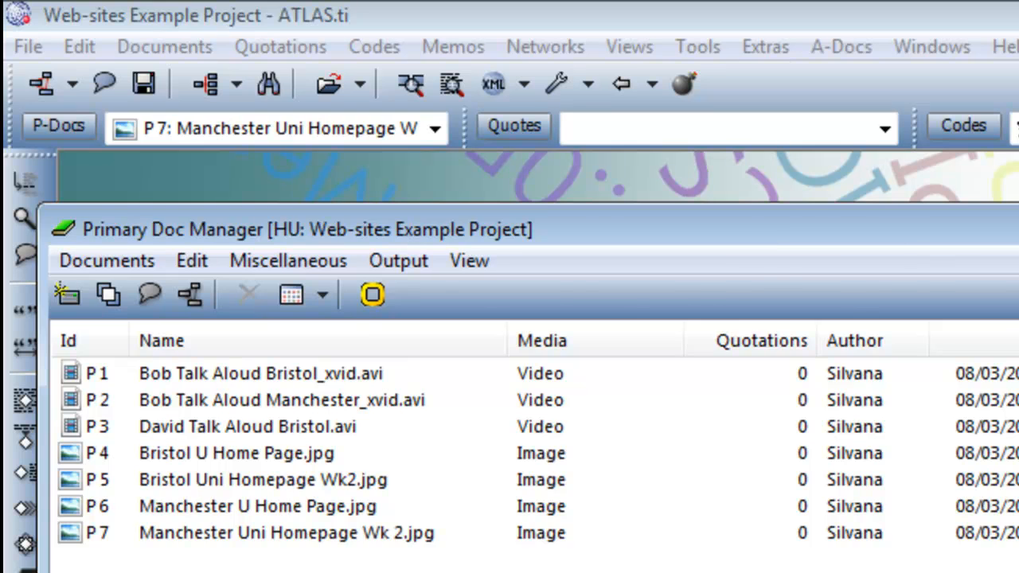
key(alt+F4)
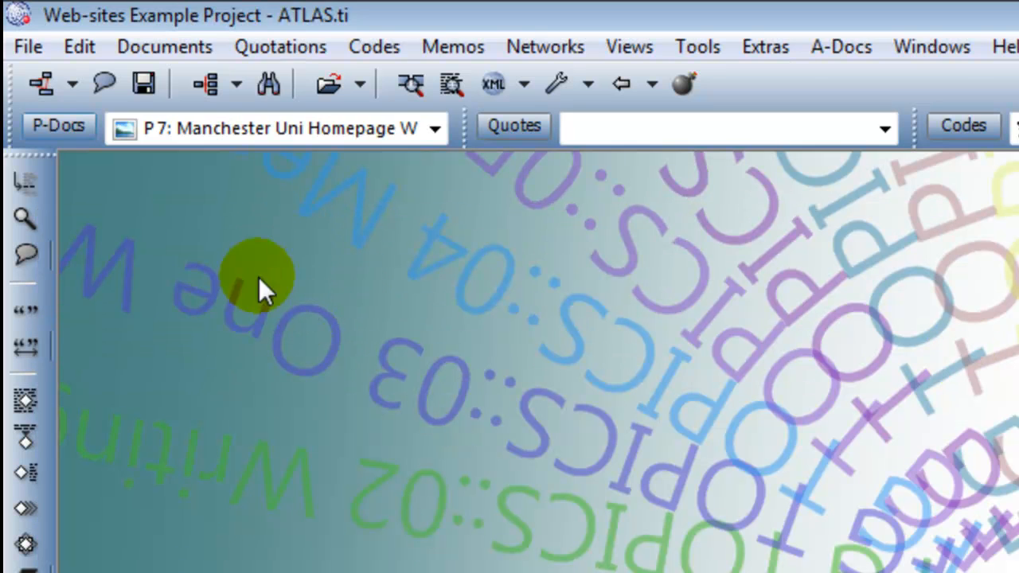
- In the Primary Doc Family Manager, add documents P1, P3, P4 and P5 to the Web-site::Bristol University family
click(58, 126)
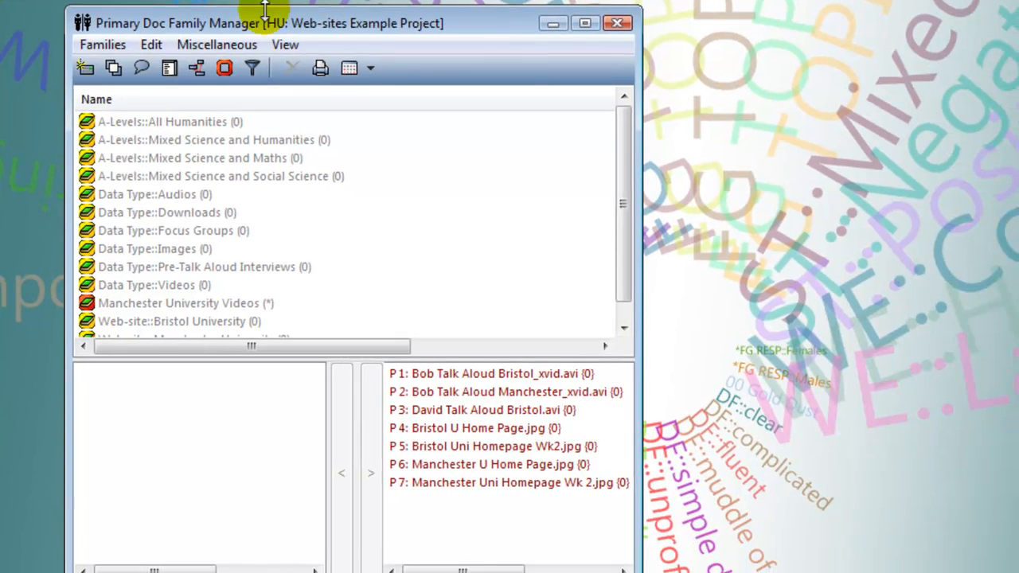
drag(625, 189, 626, 211)
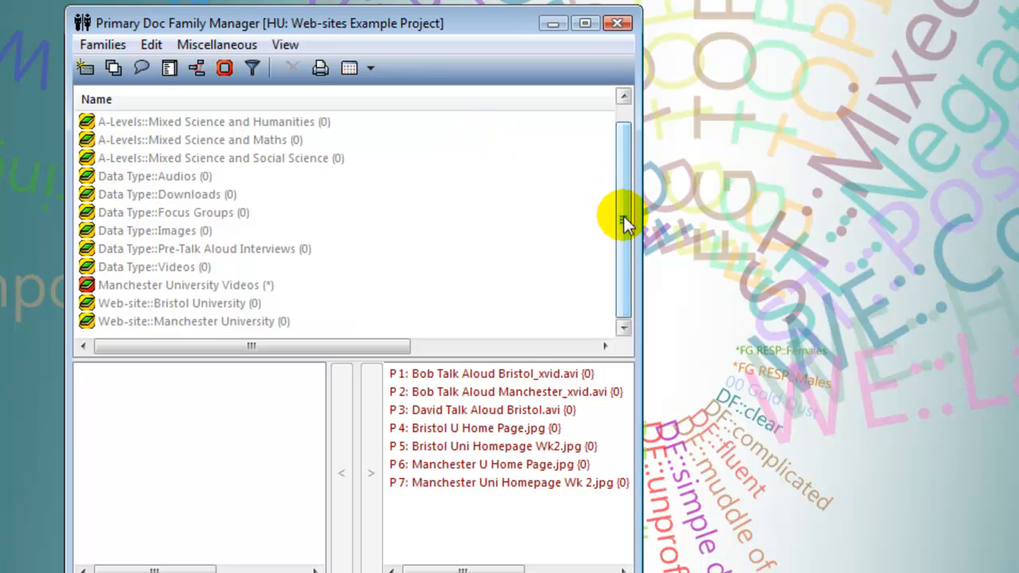
click(198, 306)
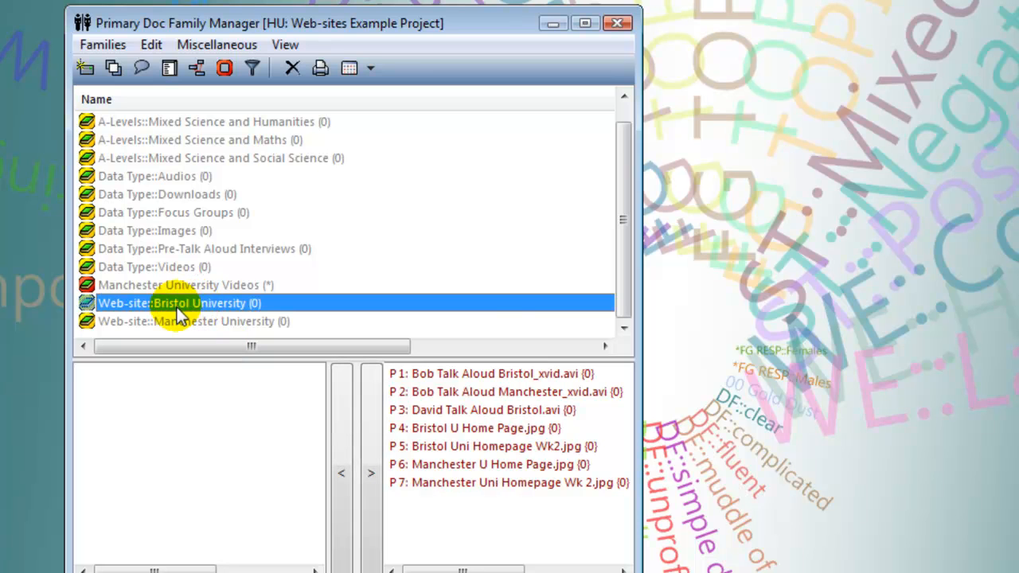
click(407, 377)
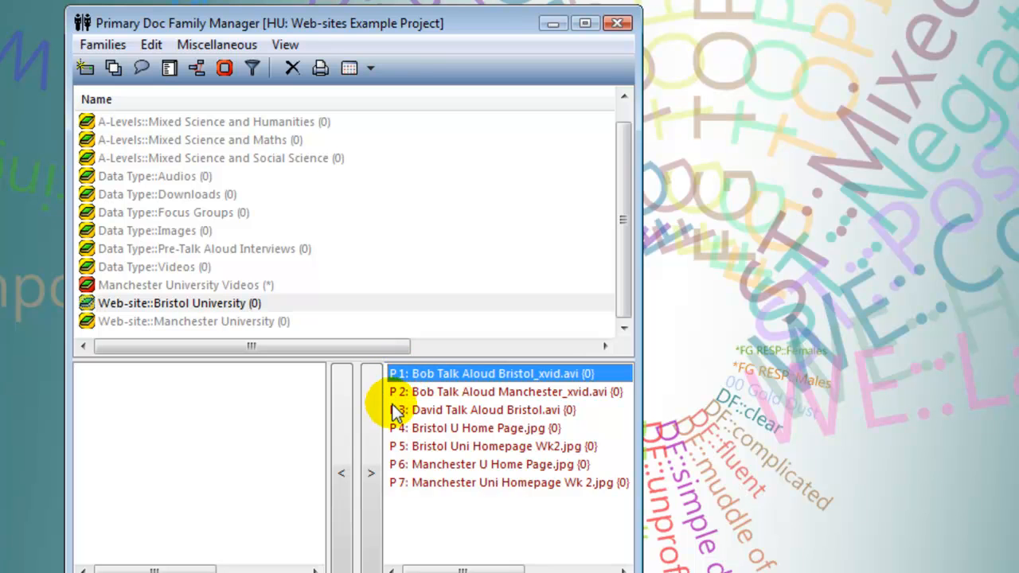
ctrl+click(396, 411)
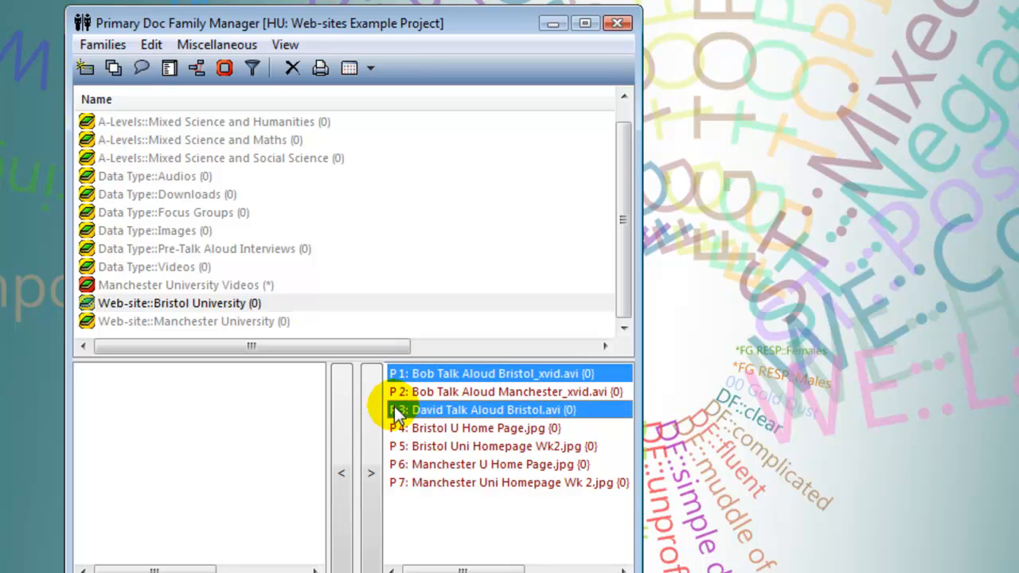
ctrl+click(396, 428)
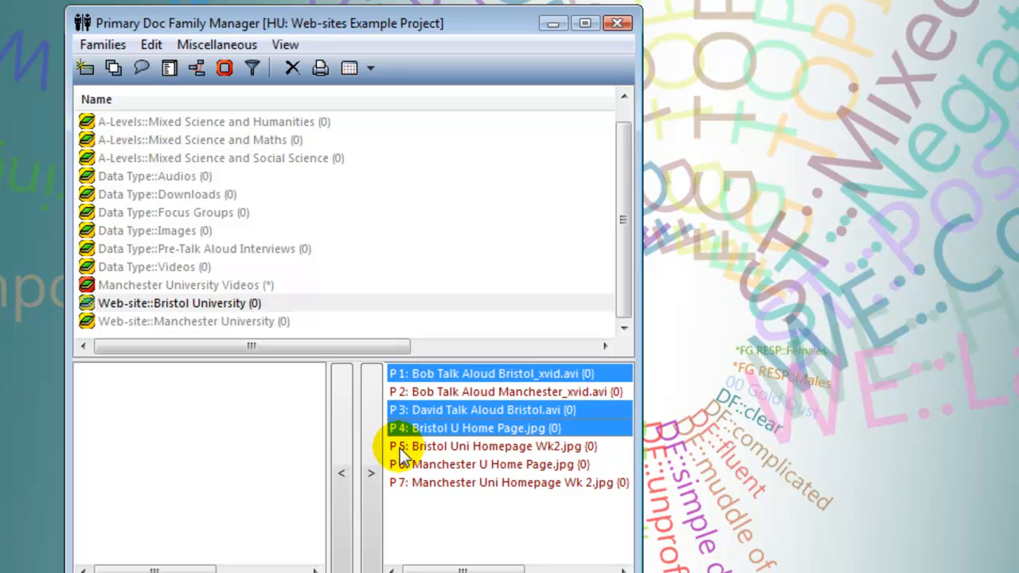
ctrl+click(402, 447)
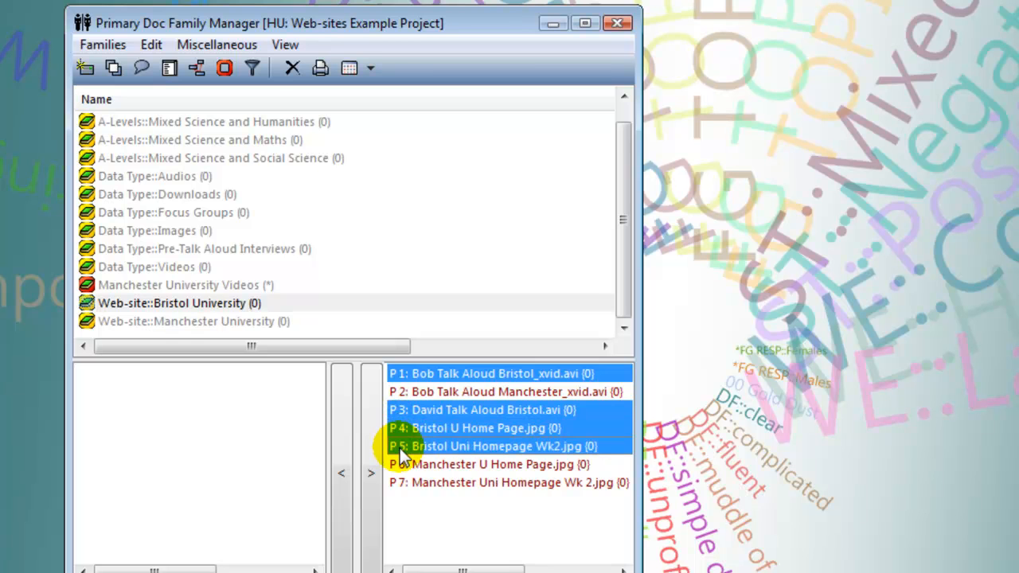
click(345, 480)
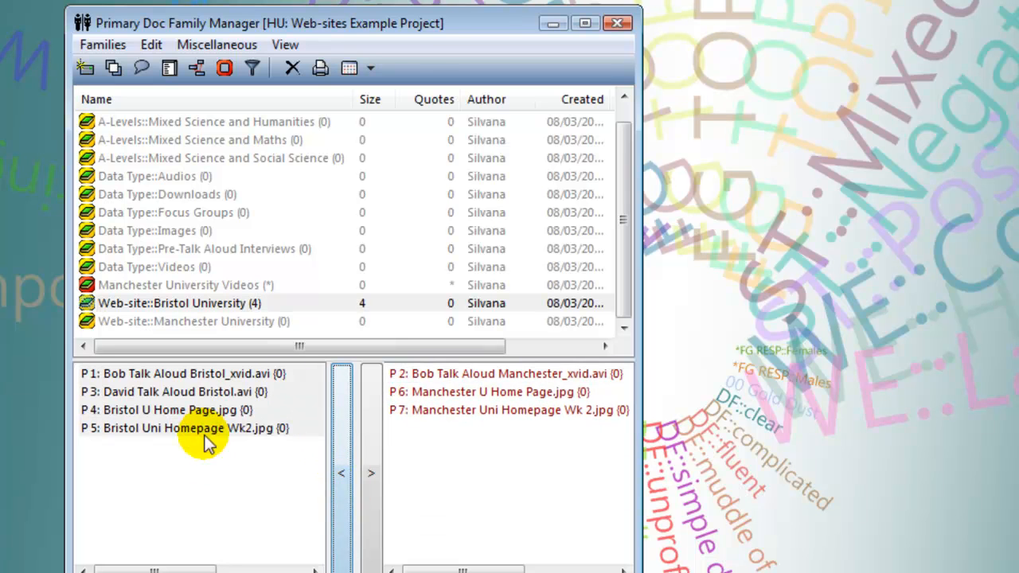
- Add the Manchester documents P2, P6 and P7 to the Web-site::Manchester University family
click(258, 323)
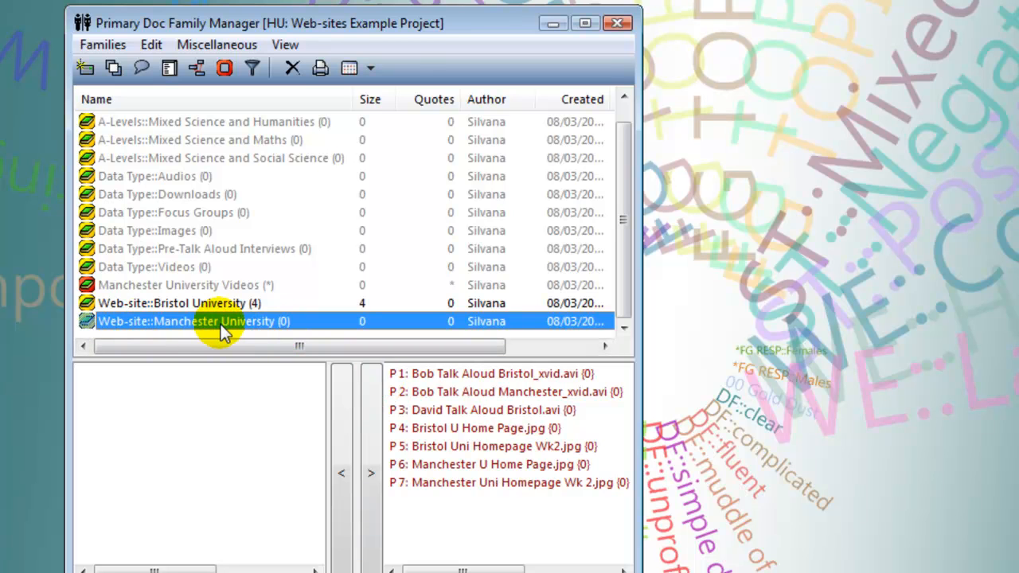
click(410, 393)
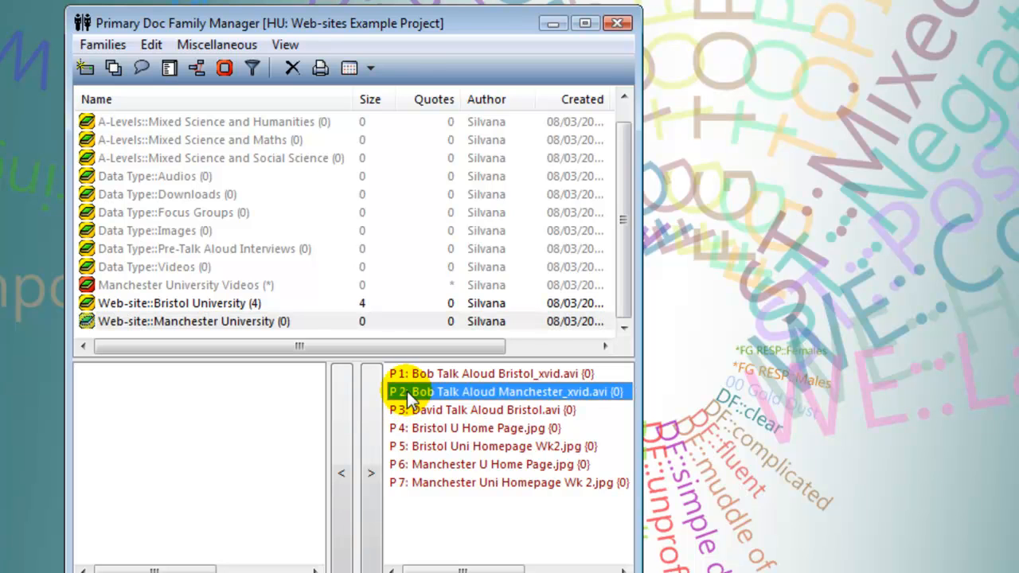
ctrl+click(411, 466)
ctrl+click(412, 483)
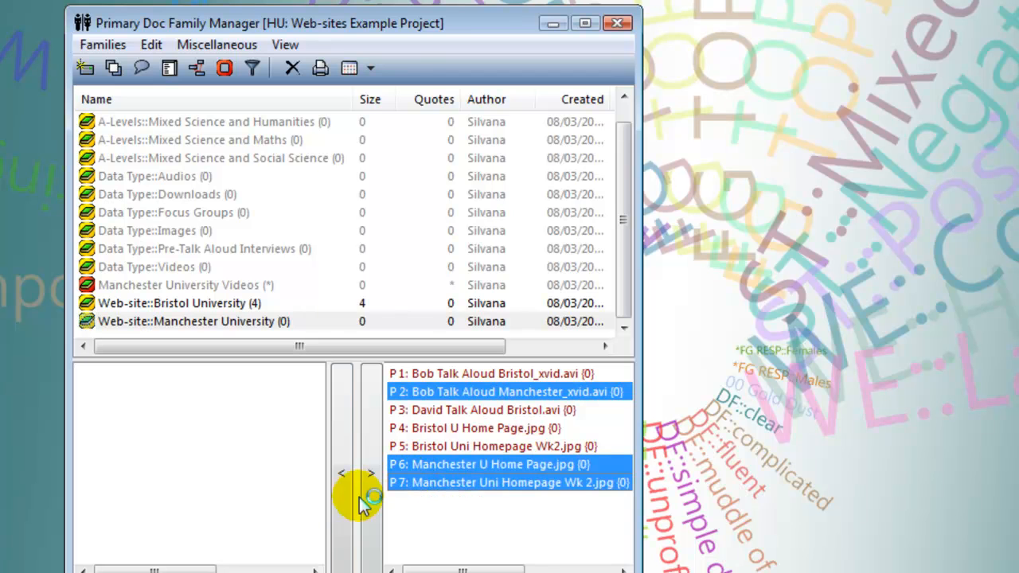
click(344, 475)
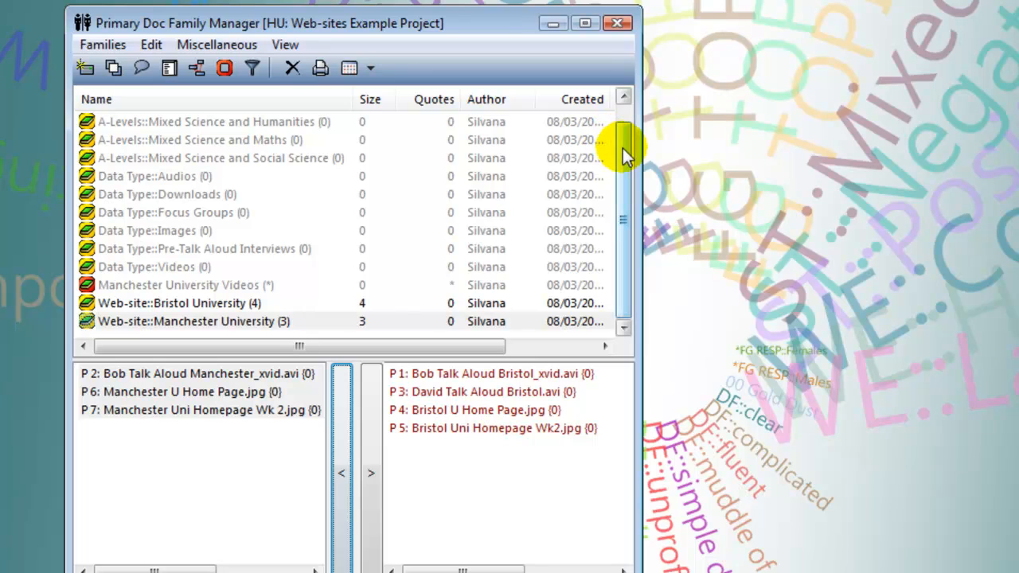
- Add the video documents P1 and P2 to the A-Levels::Mixed Science and Humanities family
drag(622, 148, 625, 128)
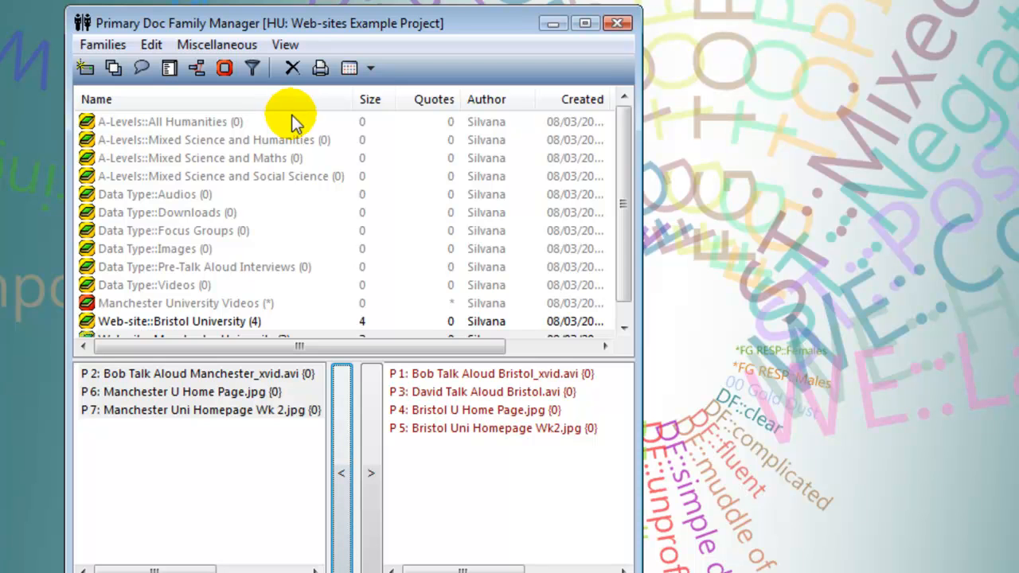
click(288, 144)
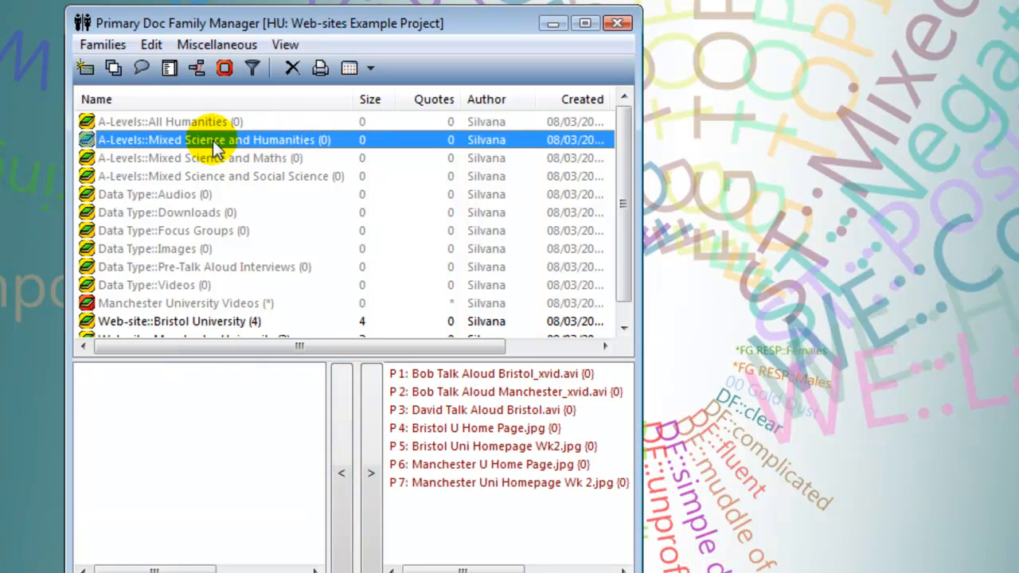
click(413, 379)
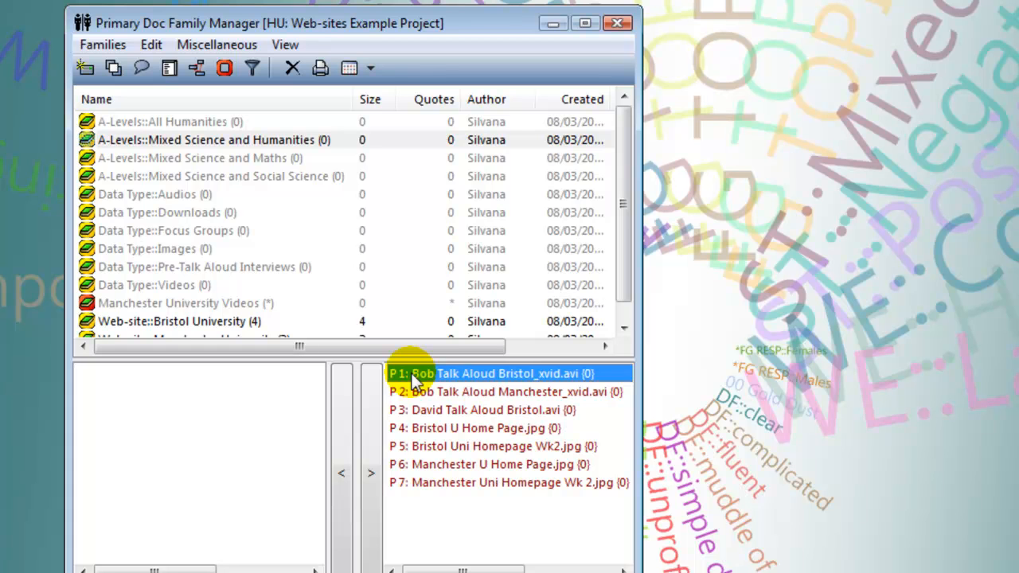
ctrl+click(415, 391)
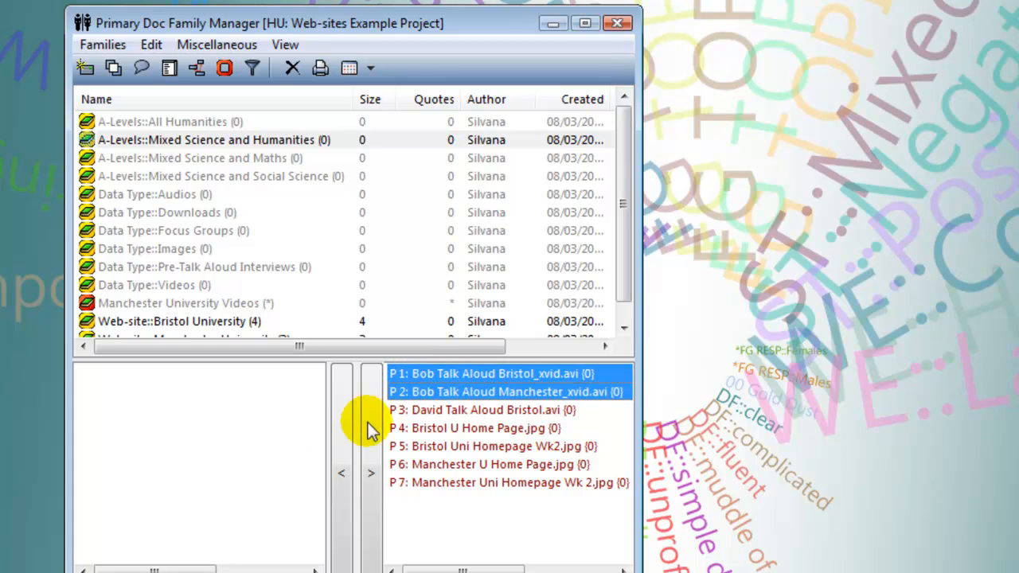
click(342, 465)
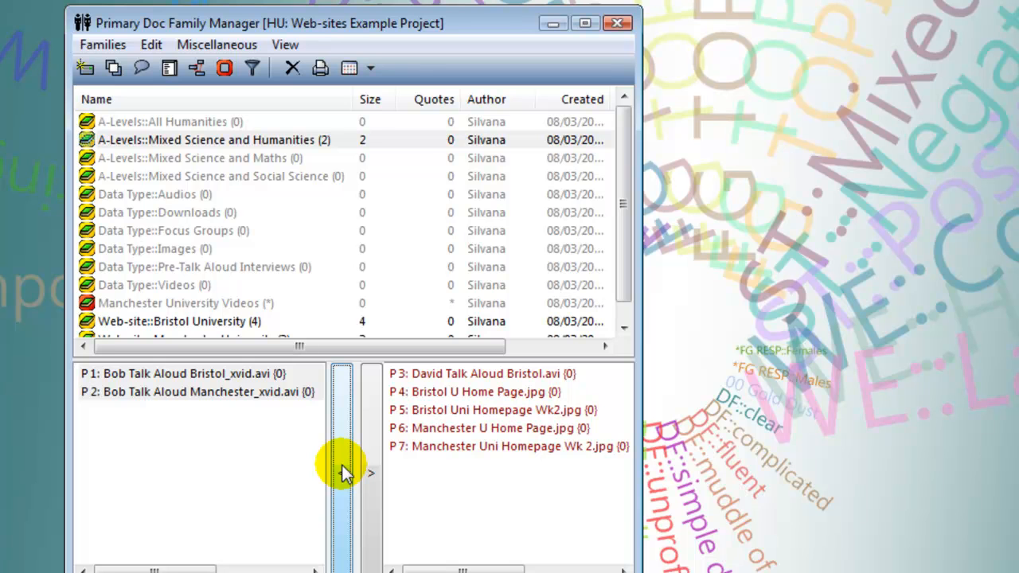
- Add the video document P3 to the A-Levels::Mixed Science and Social Science family
click(313, 178)
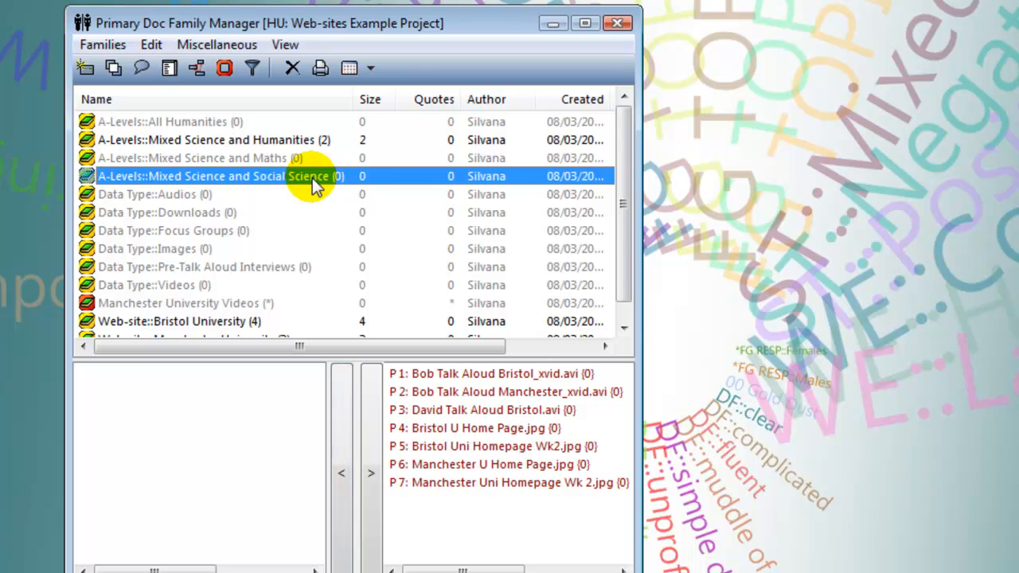
click(406, 418)
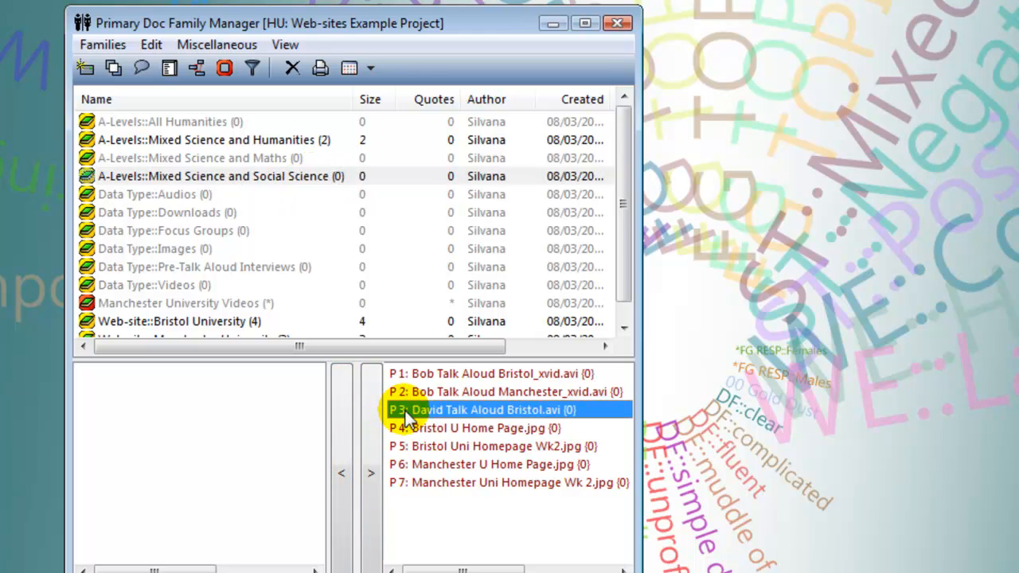
click(339, 476)
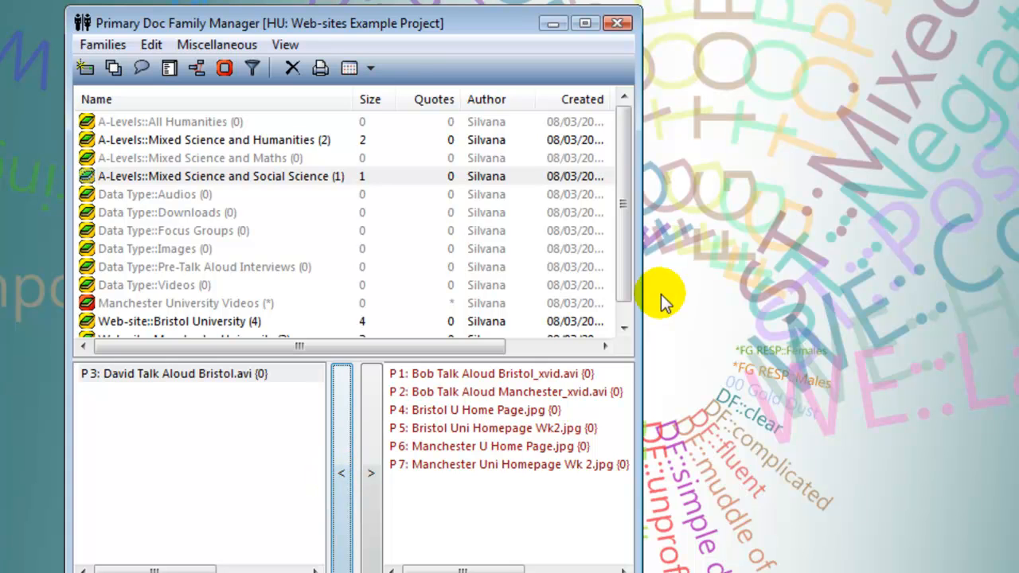
drag(626, 284, 626, 306)
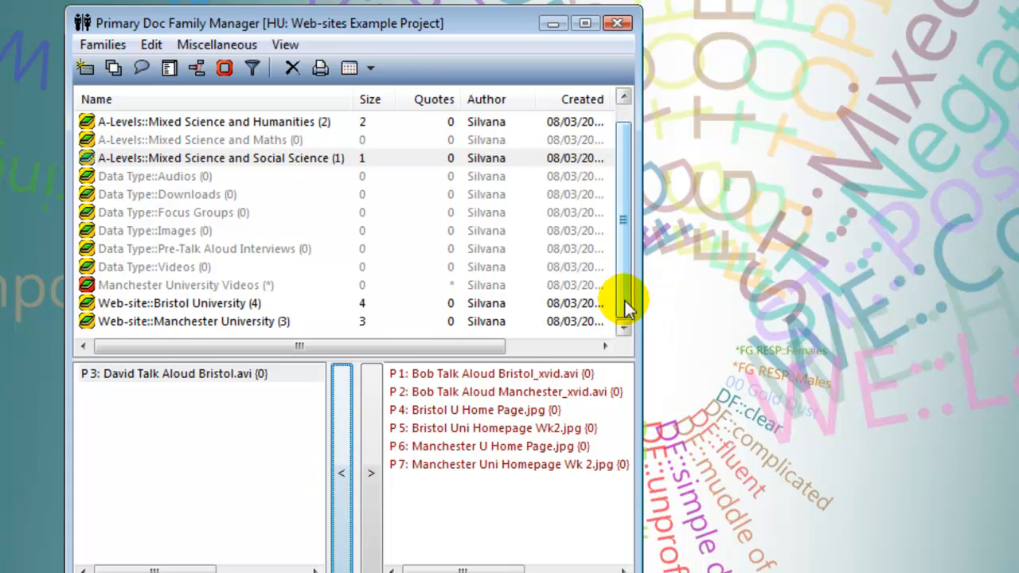